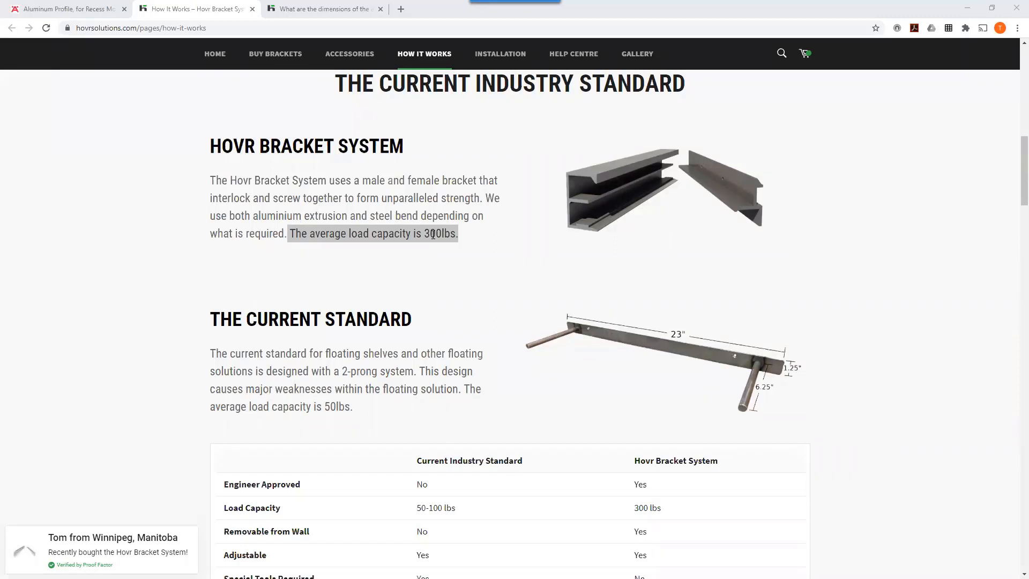
Step: Review the Häfele recess-mounting aluminum profile and Hovr bracket system web pages, and return to the Room 2 drawing in Microvellum
click(70, 8)
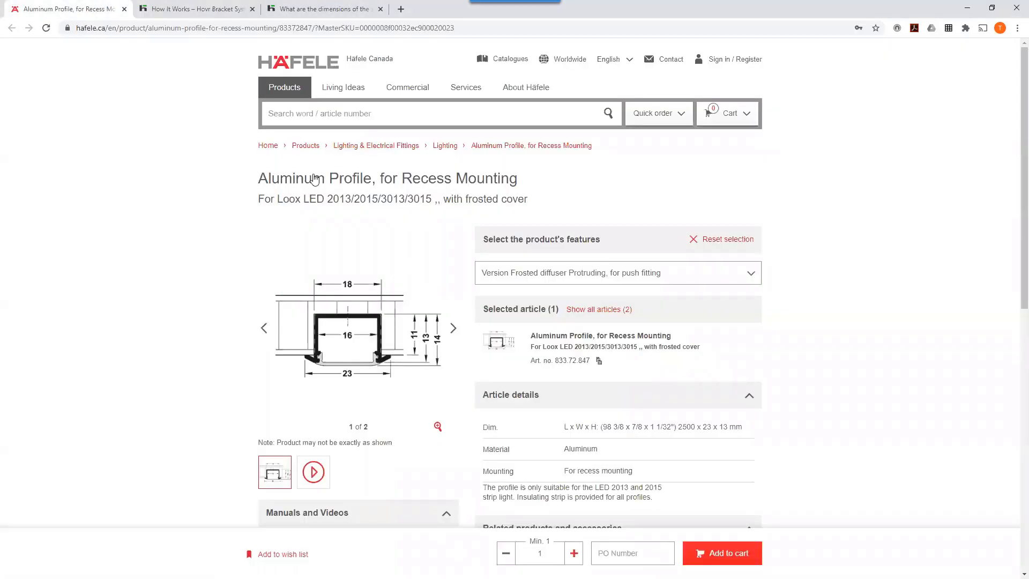
click(208, 12)
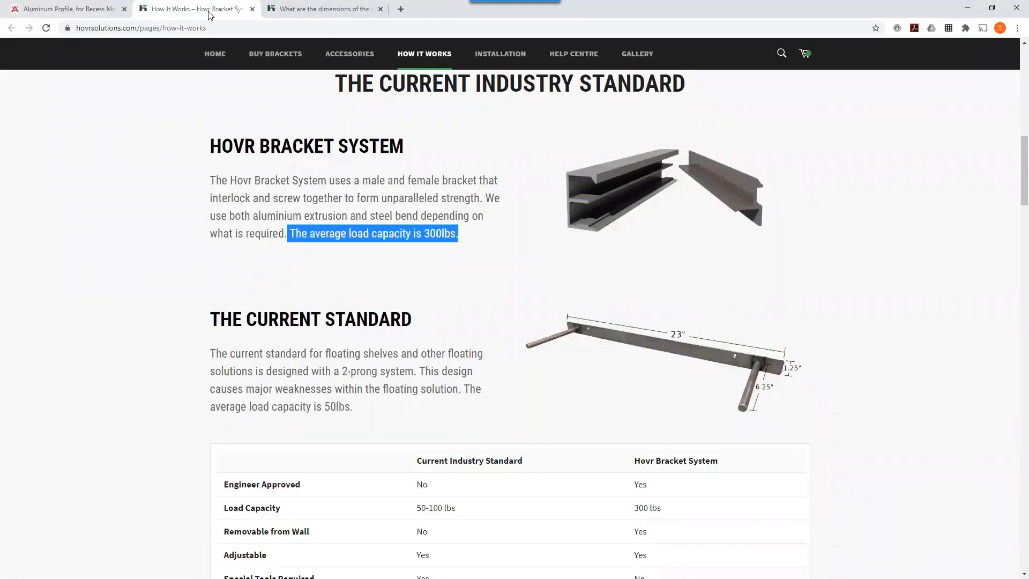
click(972, 7)
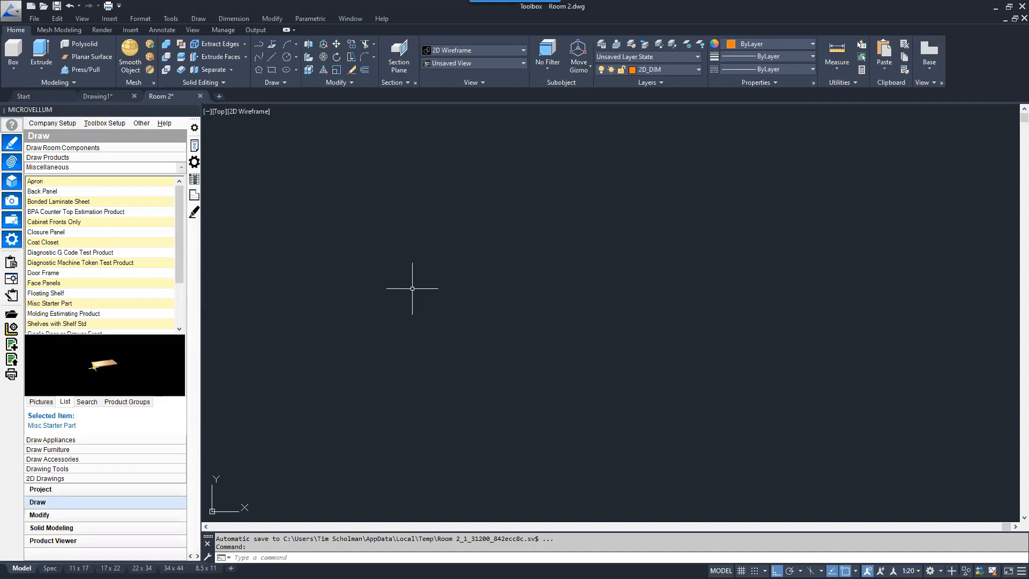
Step: Place a Misc Starter Part from the Miscellaneous products at 0,0, accepting its default prompts
click(56, 303)
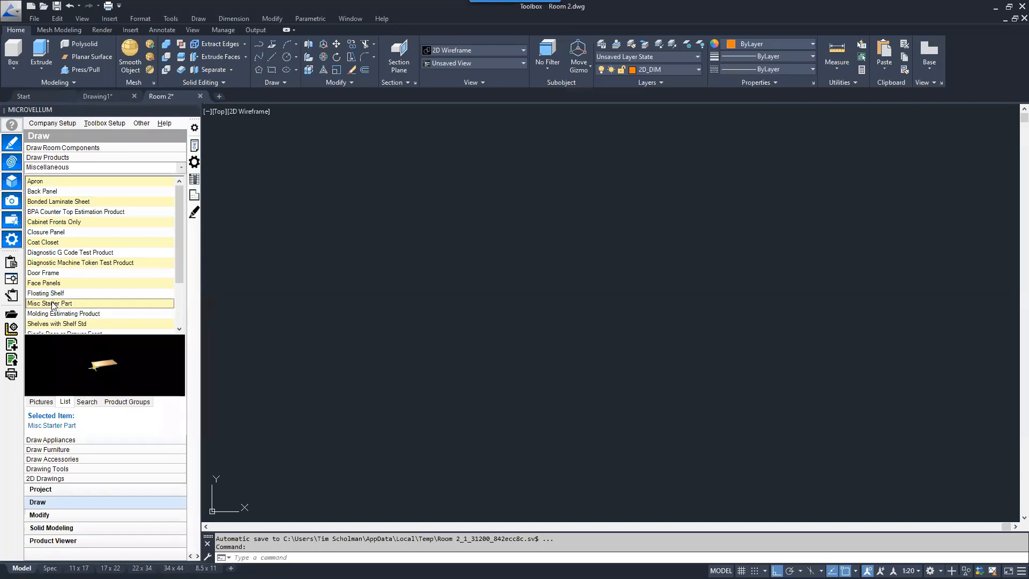
right_click(52, 305)
click(120, 359)
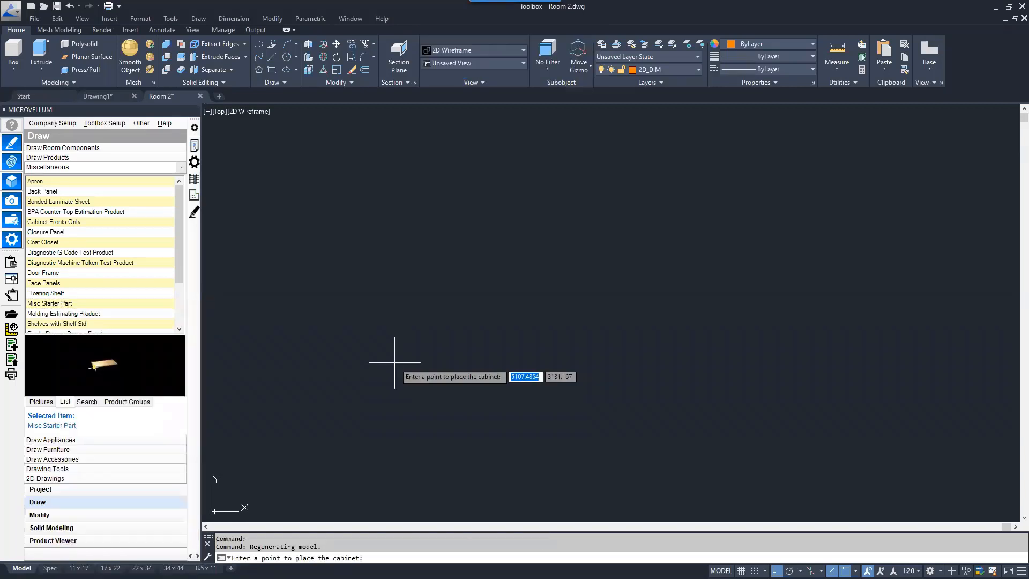
text(0,0)
key(Return)
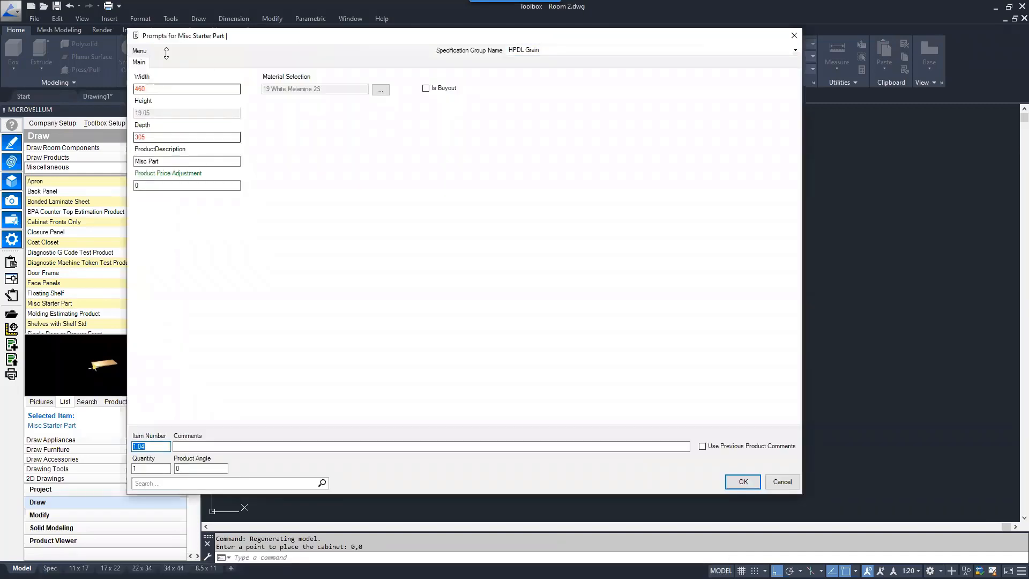
click(742, 481)
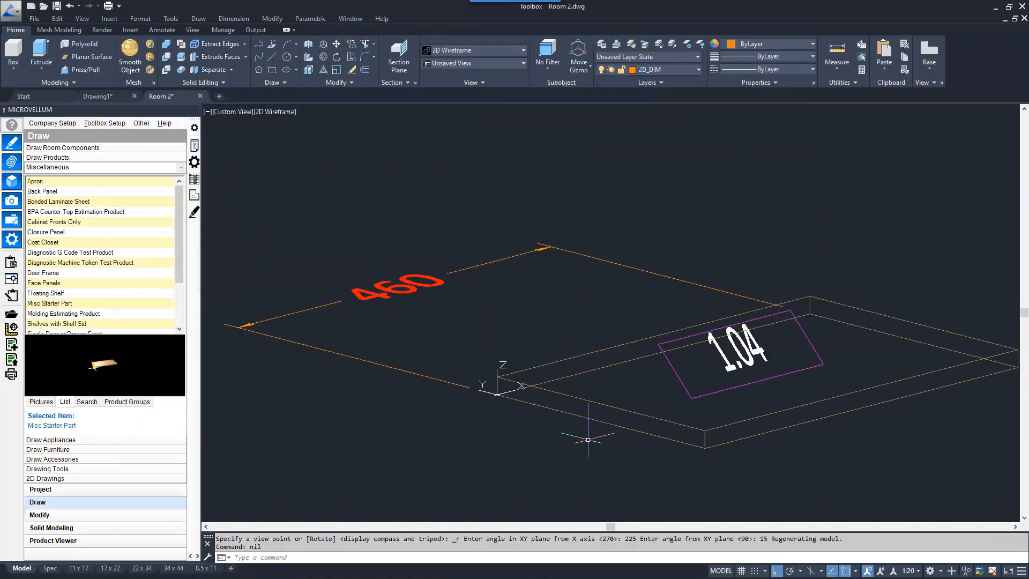
Step: Open the placed starter part's design data for editing and display its Prompts sheet
middle_drag(752, 414, 645, 393)
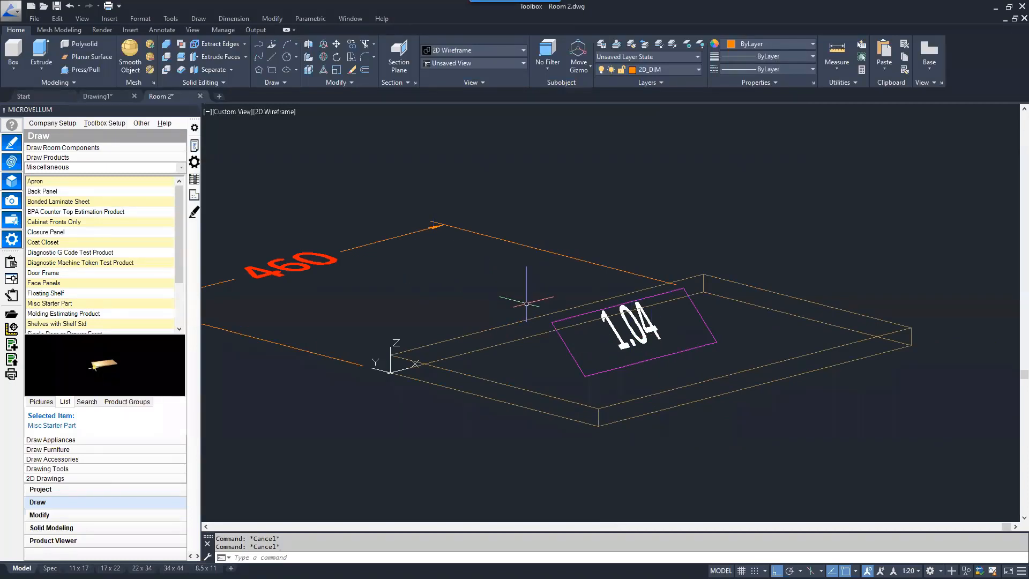
click(194, 179)
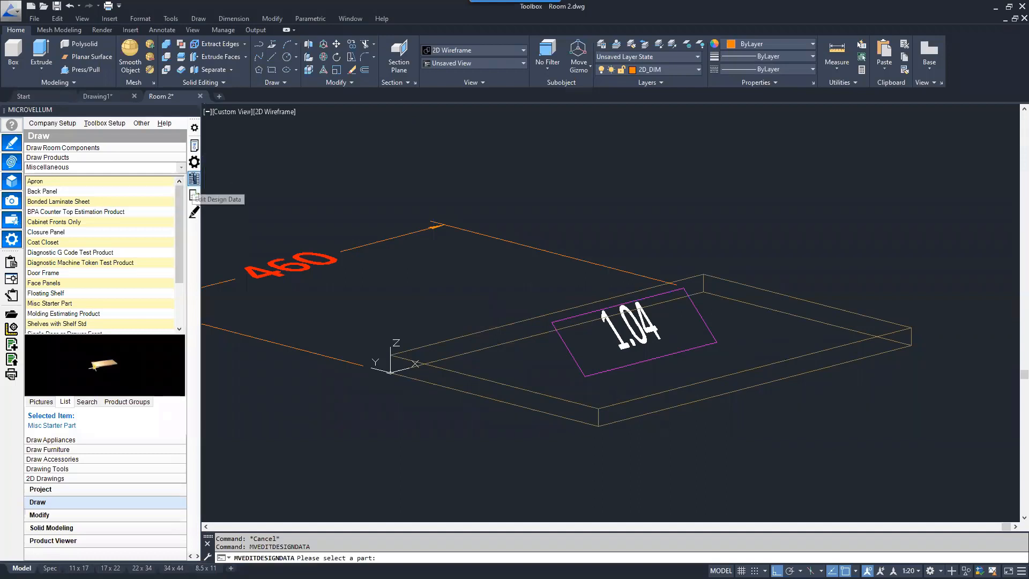
click(642, 287)
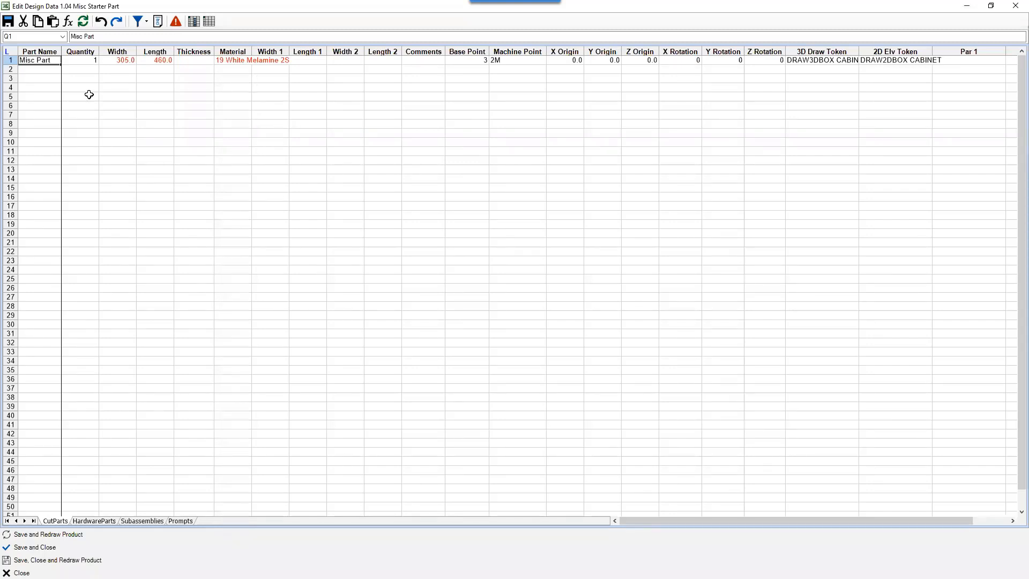
click(181, 522)
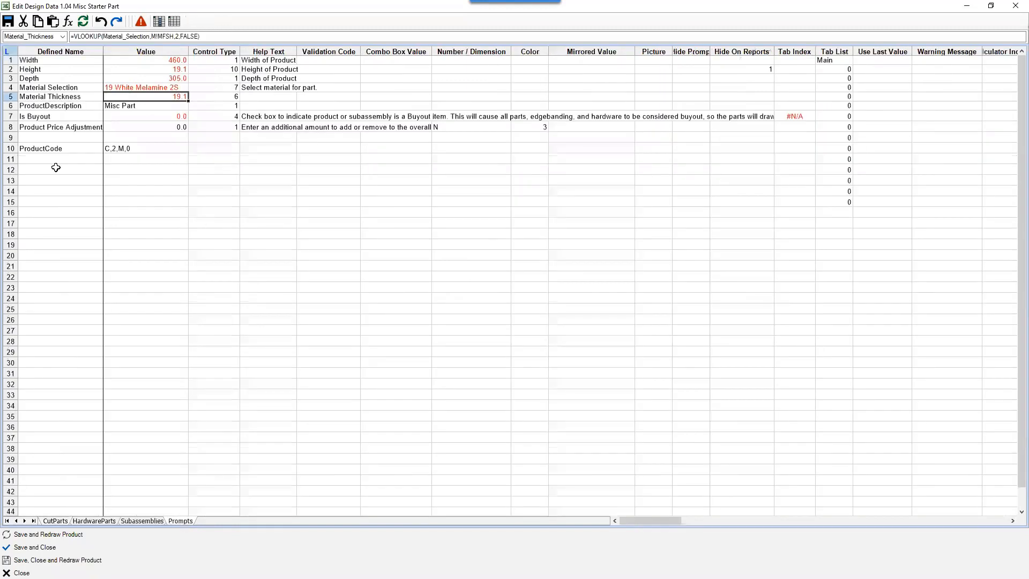
click(113, 116)
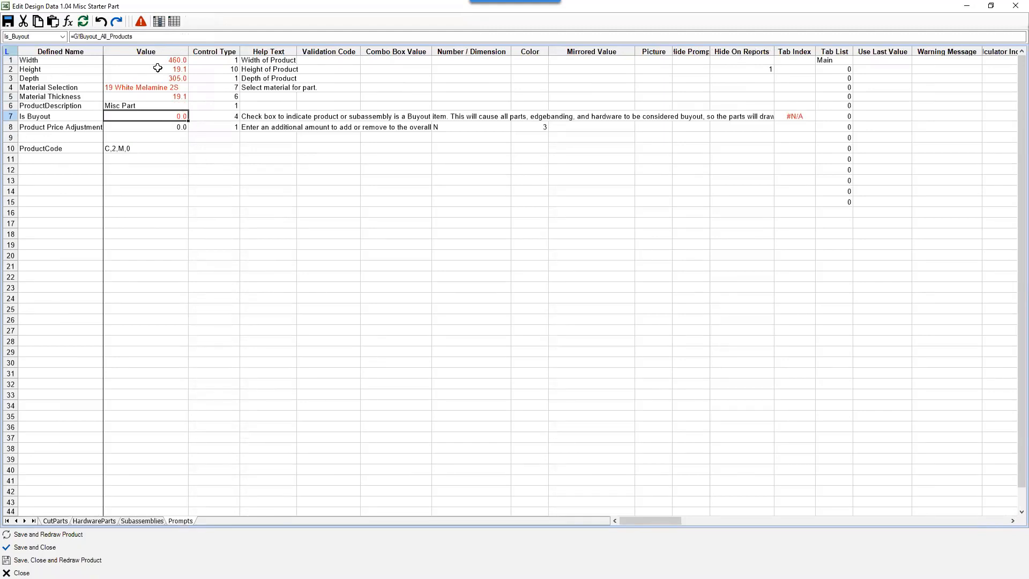
Step: Insert twelve blank prompt rows starting at row 9, above the ProductCode entry
drag(8, 138, 48, 257)
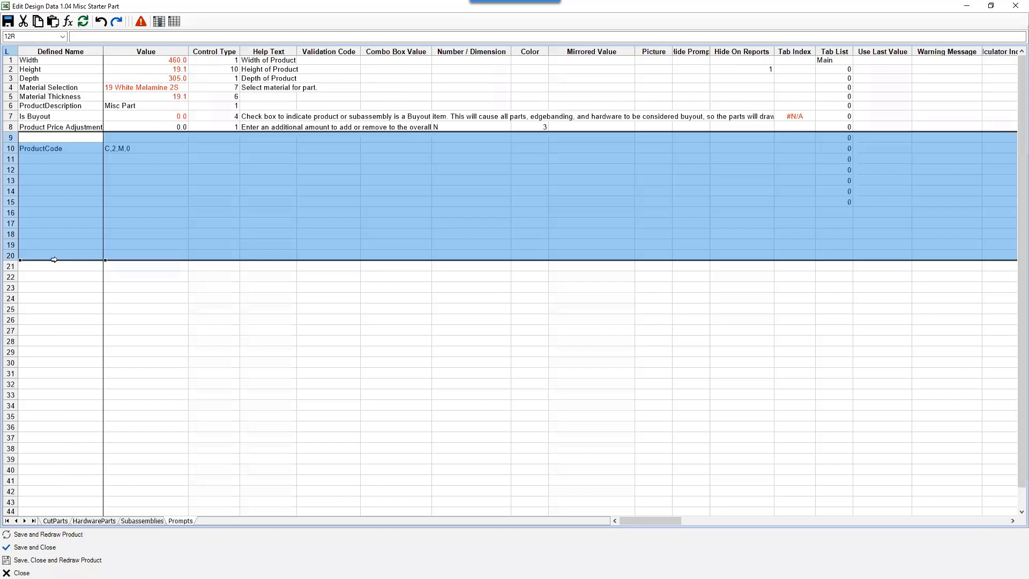
right_click(70, 172)
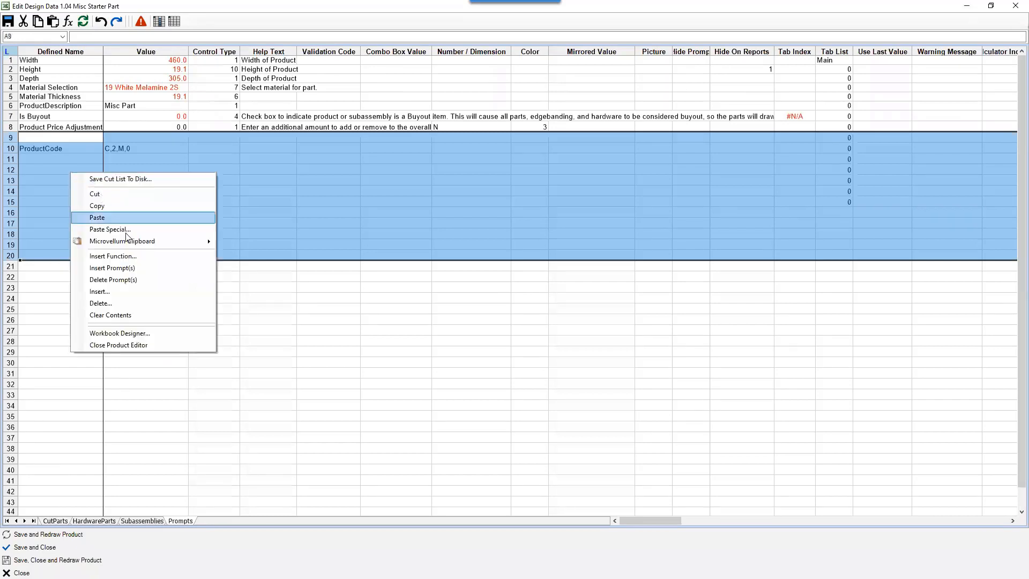
click(123, 268)
click(80, 139)
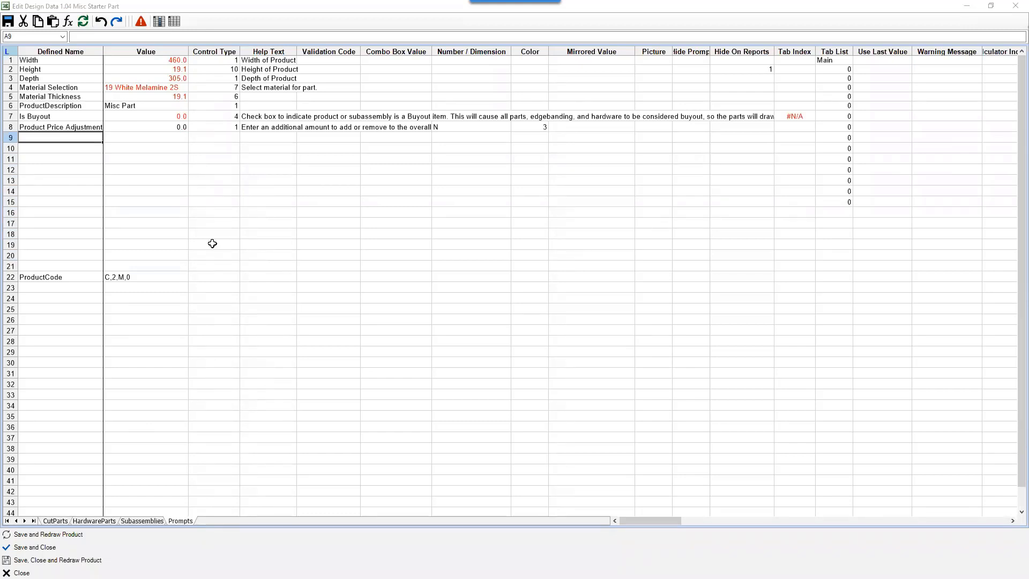
Step: Name the prompts in rows 9 and 10 Include LED Strip and LED Strip Setback
click(50, 138)
text(Include LED Strip)
key(Return)
text(LED St)
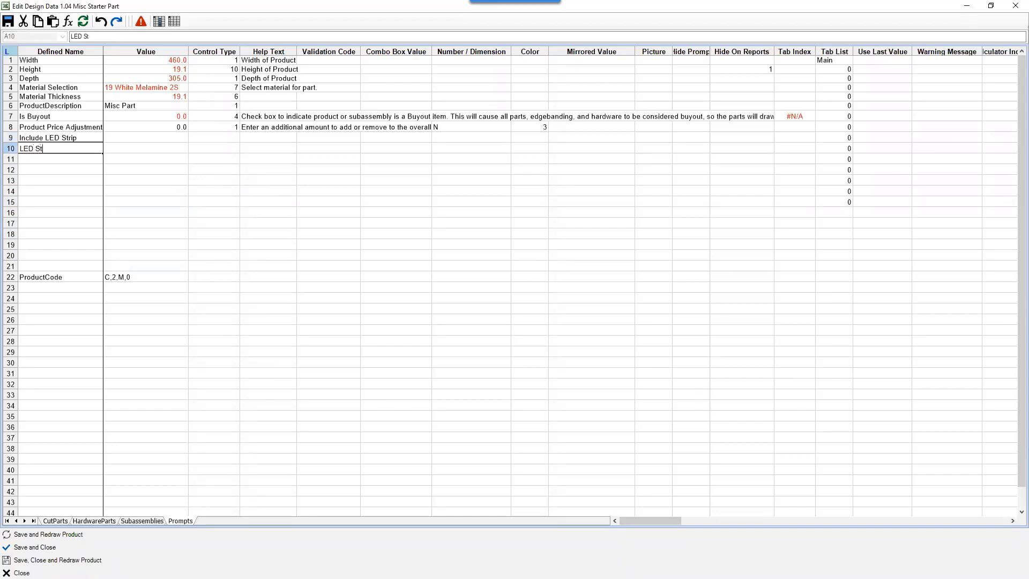
text(rip Setback)
key(Return)
Step: Name the prompts in rows 11 and 12 LED Strip From Left End and LED Strip From Right End
text(Le)
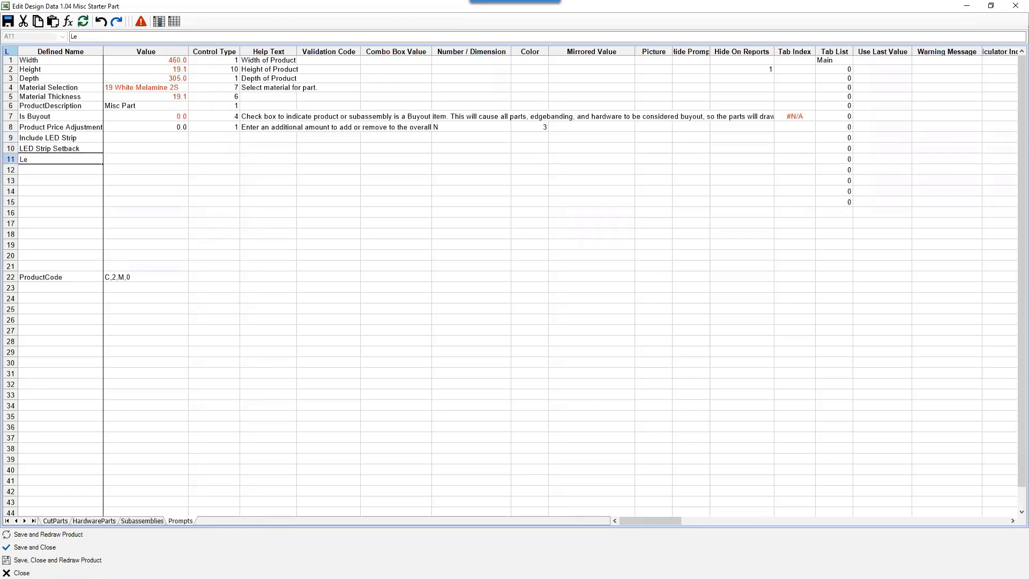
key(BackSpace)
text(ED Strip From Left En)
text(d)
key(Return)
text(LED Strip )
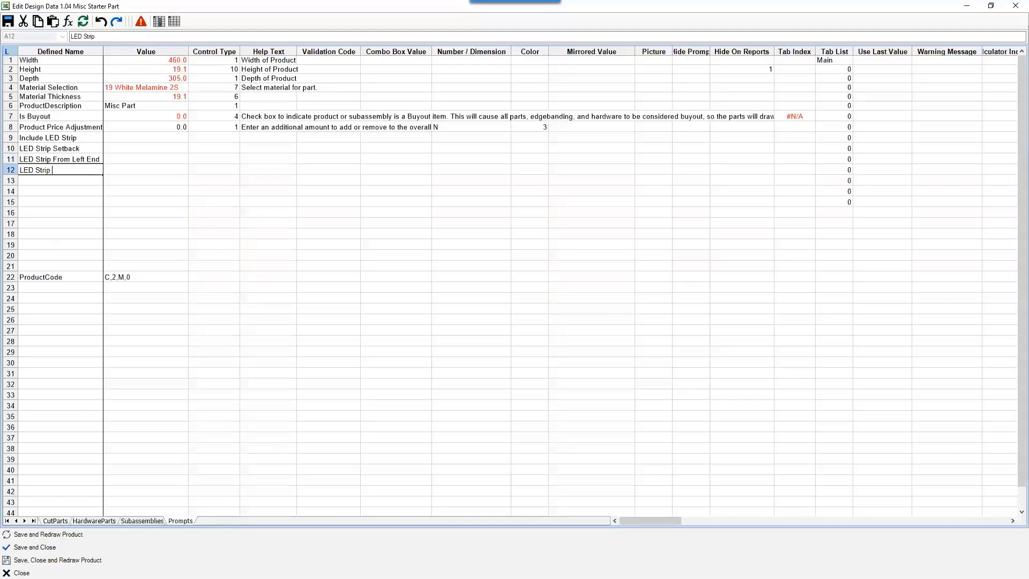
text(From Right End)
key(Return)
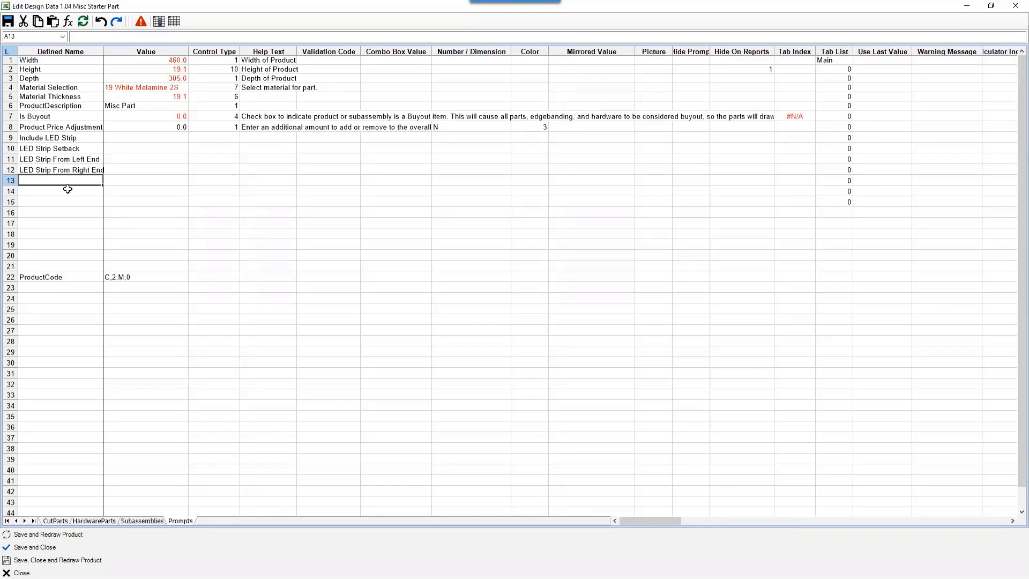
Step: Name the prompts in rows 13 and 14 LED Strip Depth and LED Strip Height
text(Le)
key(BackSpace)
key(BackSpace)
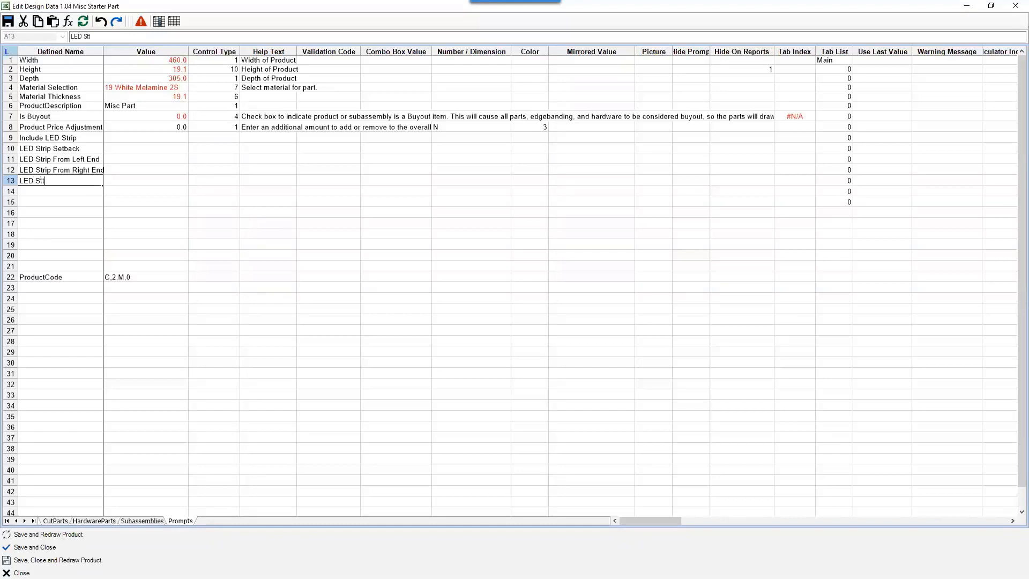
text(ED Strip Depth)
key(Return)
text(LED STr)
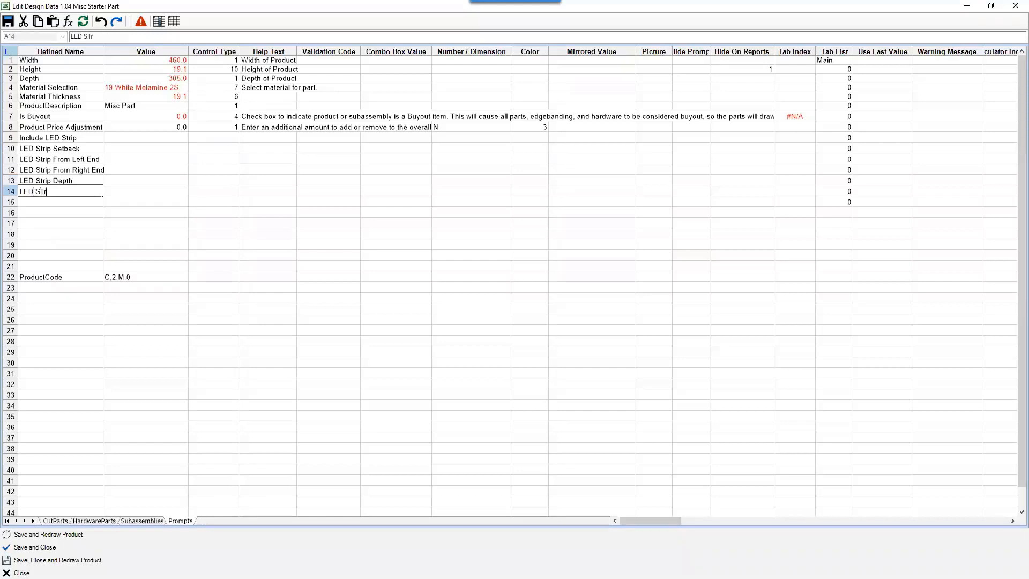
text(ip Heig)
key(Tab)
double_click(65, 190)
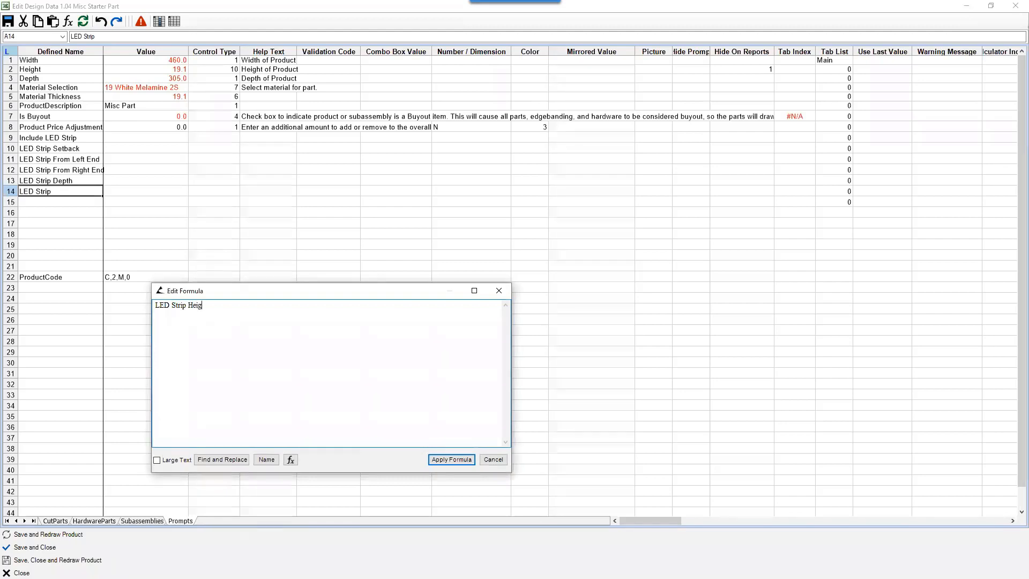
key(Return)
click(36, 202)
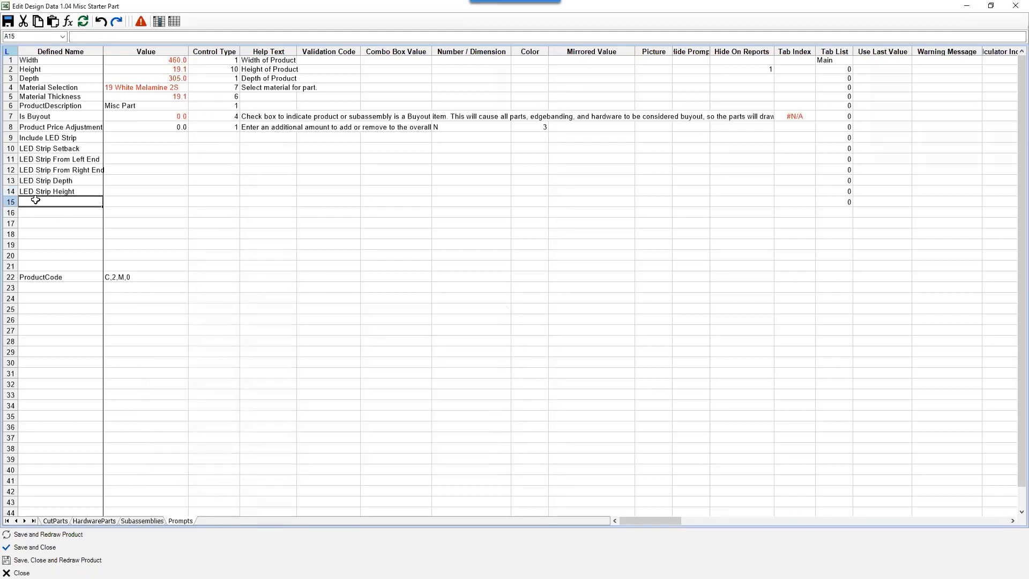
Step: Set the Include LED Strip prompt's value to 1 and its control type to 4
drag(70, 138, 197, 189)
click(149, 137)
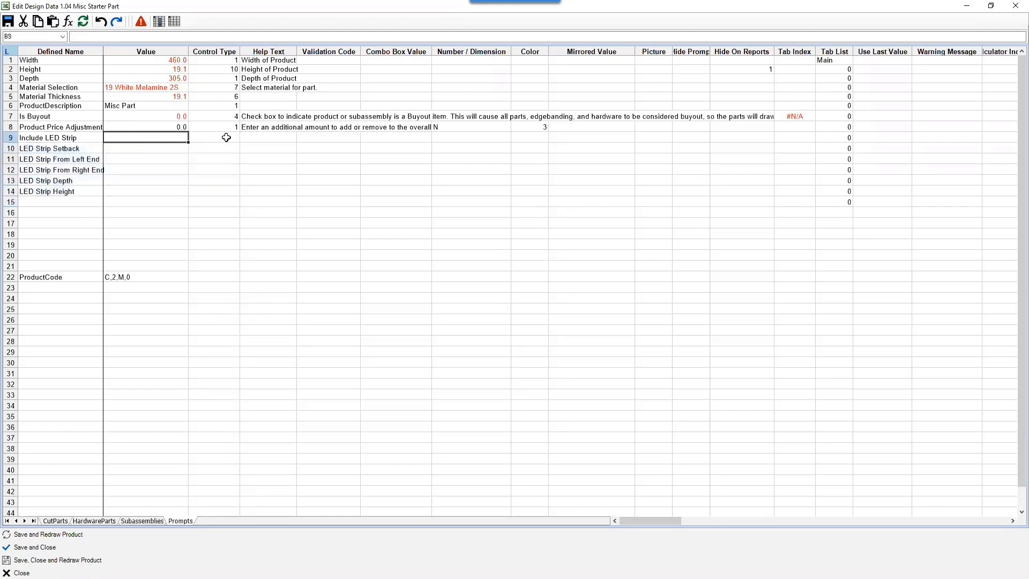
text(1)
click(226, 137)
text(4)
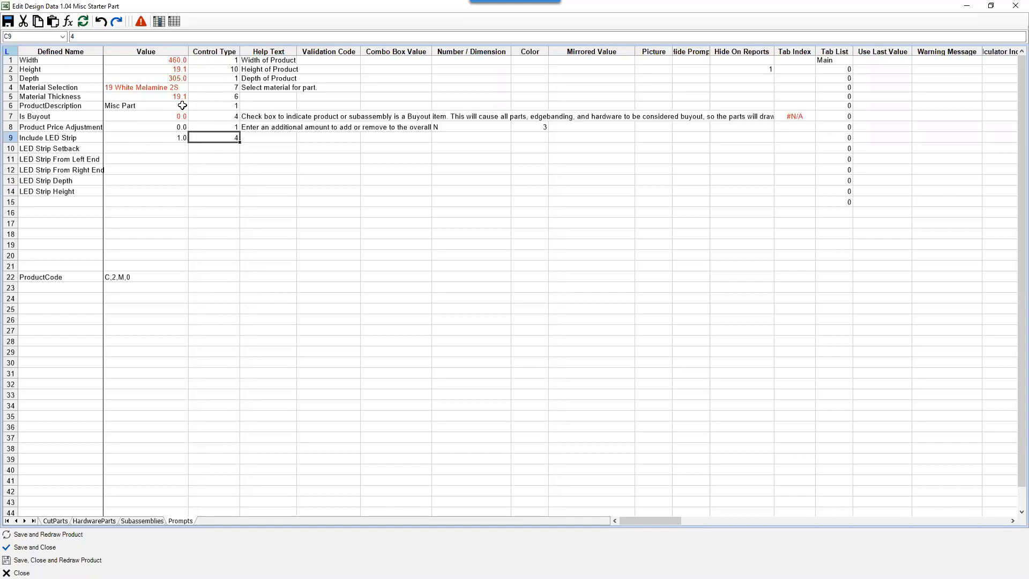
Step: Set the values of LED Strip Setback, LED Strip From Left End and LED Strip From Right End to 50
click(151, 144)
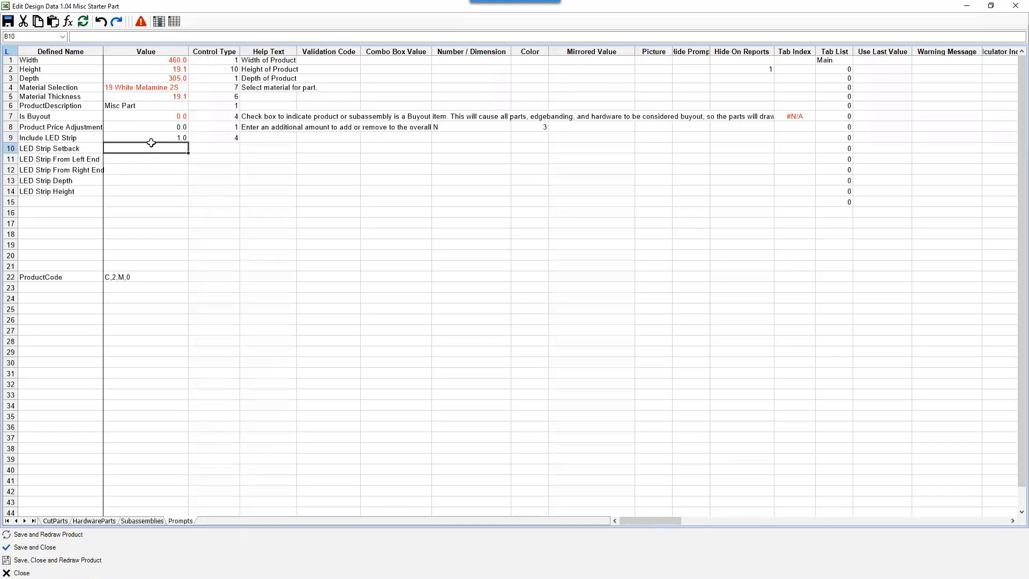
text(50)
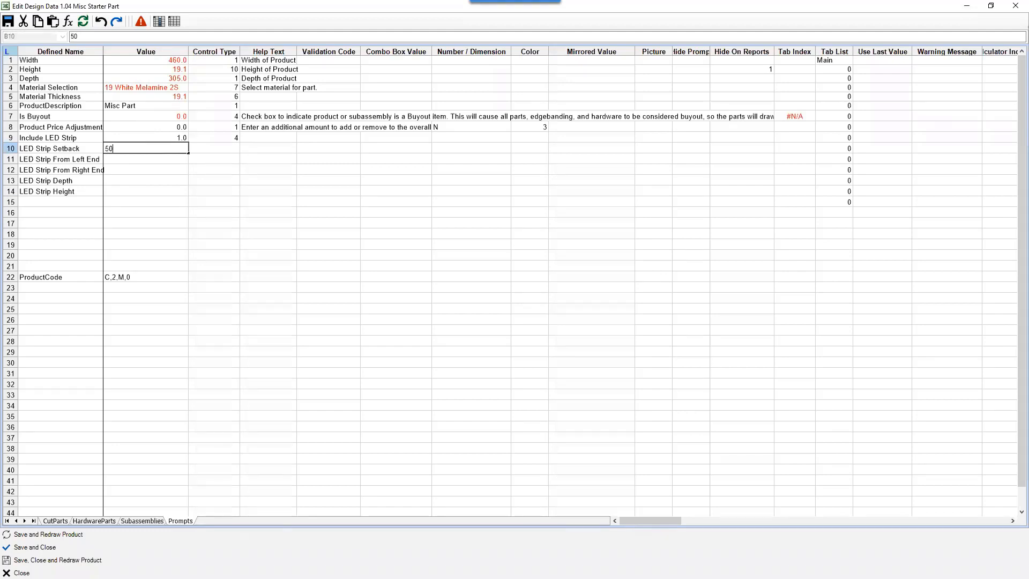
key(Return)
text(50)
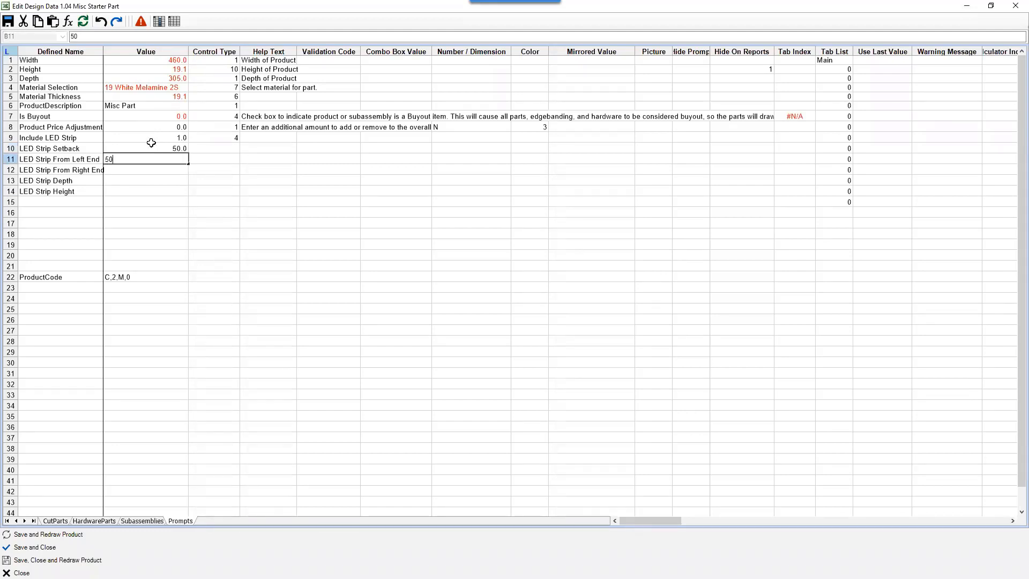
key(Return)
text(50)
key(Return)
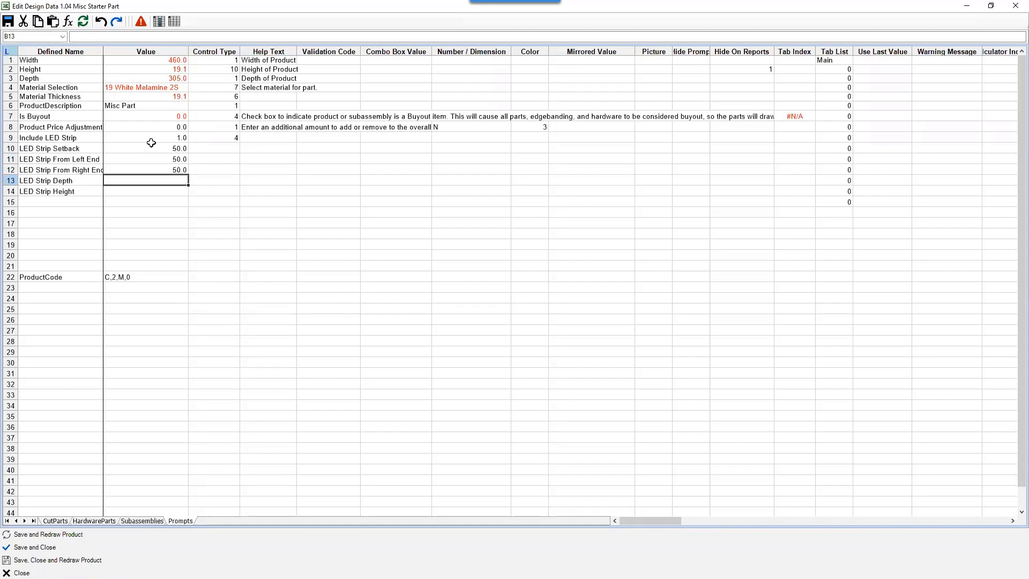
Step: Consult the Häfele profile drawing in the browser, and set LED Strip Depth to 18 and LED Strip Height to 11 in the Prompts sheet
key(alt+Tab)
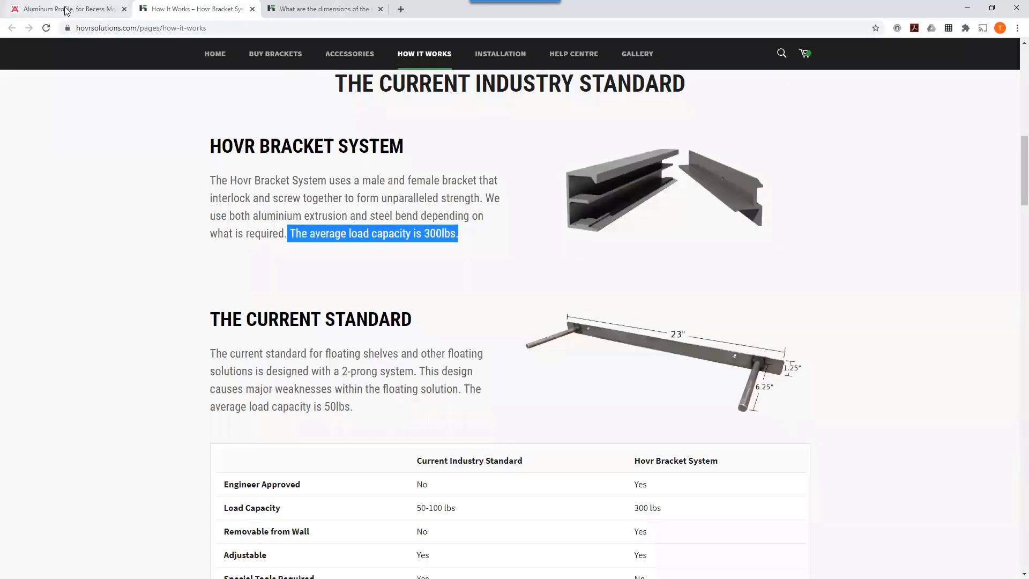
click(65, 10)
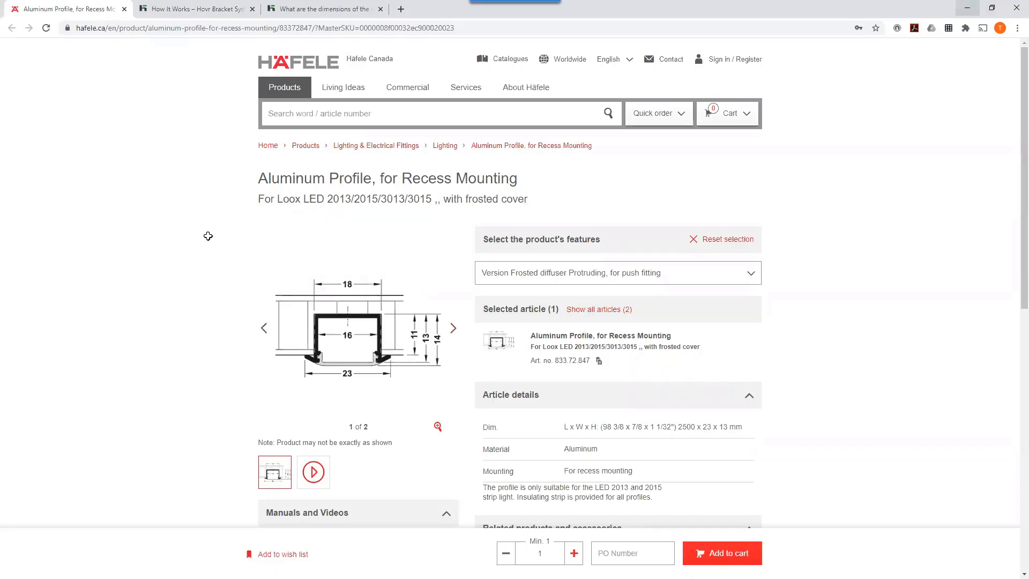
click(967, 7)
text(18)
key(Return)
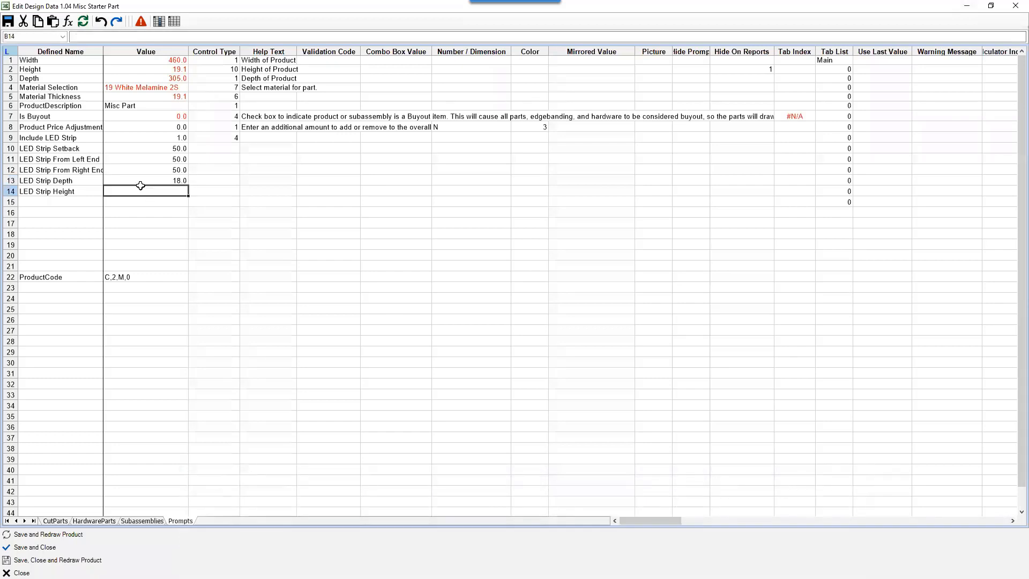
text(11)
key(Return)
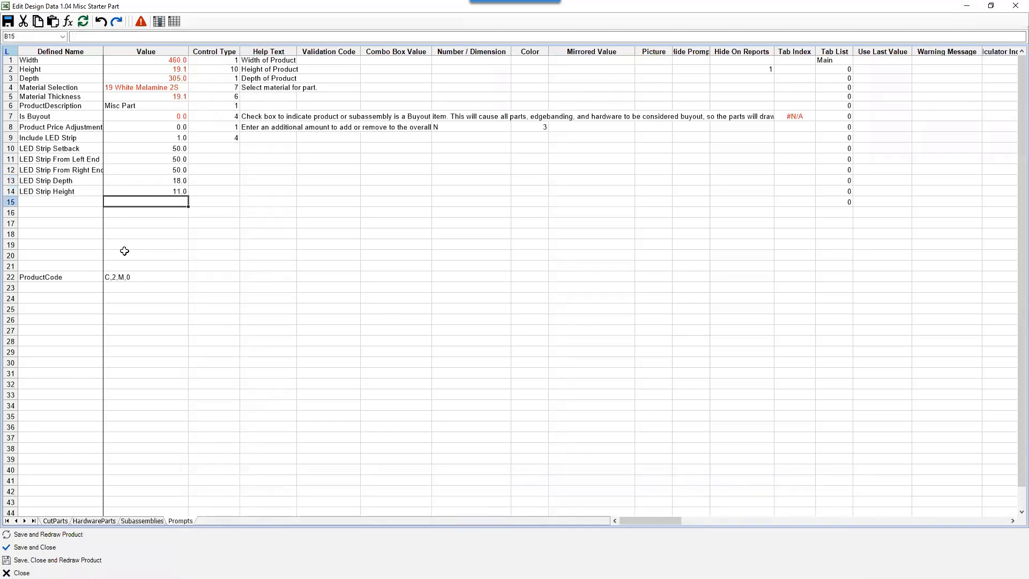
click(49, 201)
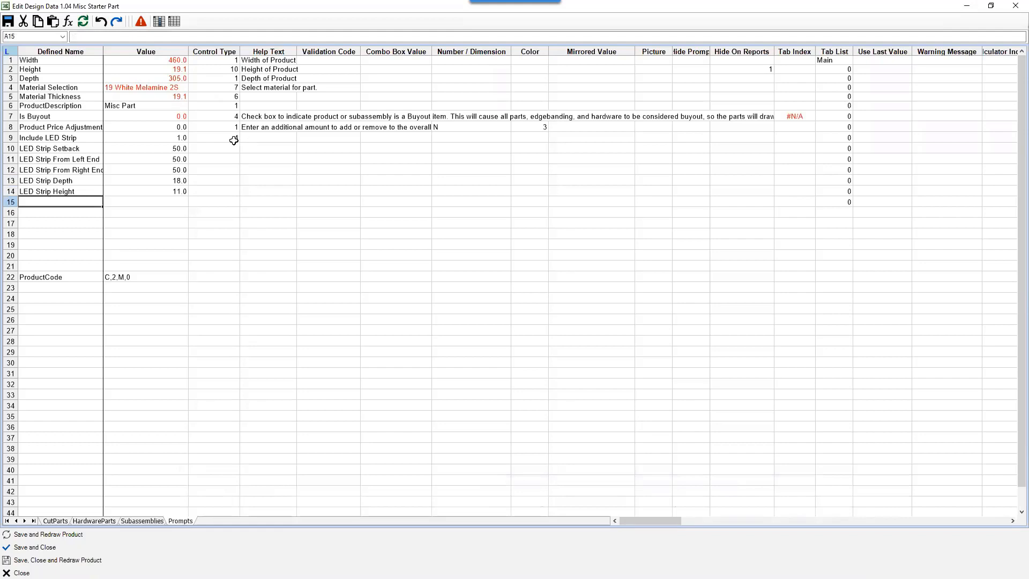
click(144, 138)
shift+click(150, 188)
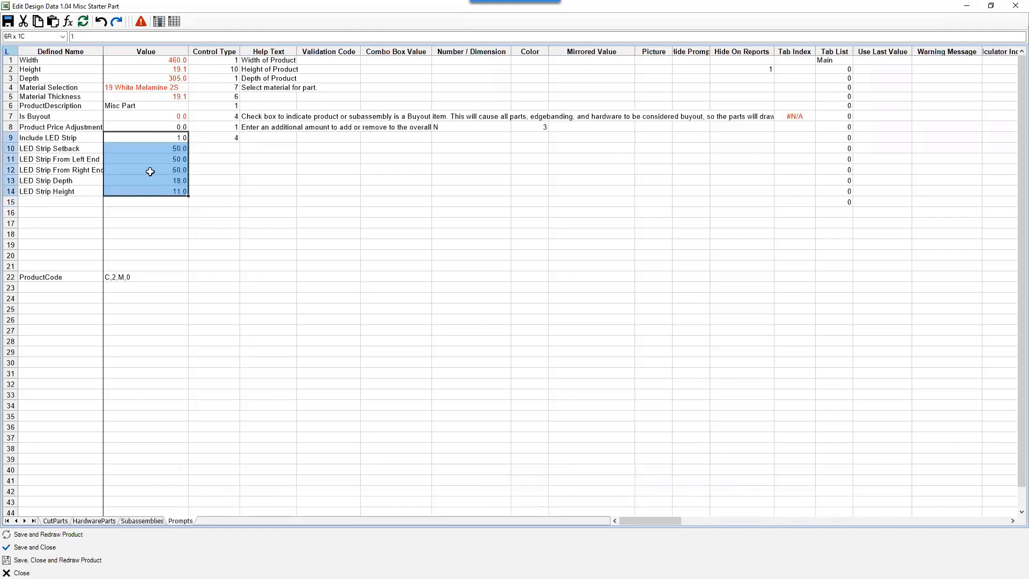
right_click(150, 171)
click(56, 200)
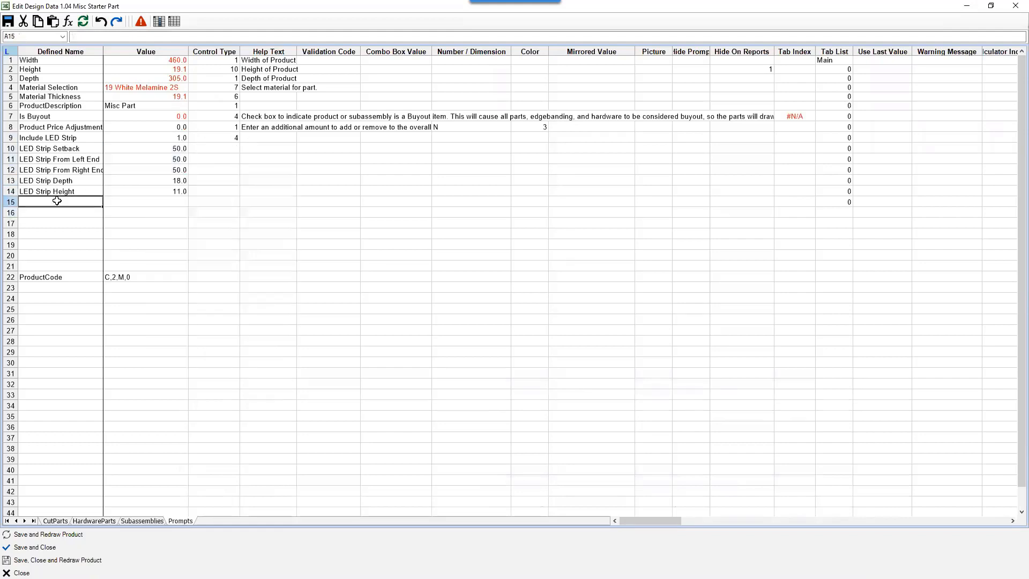
Step: Name the prompts in rows 15 and 16 Include Hovr Bracket and Hovr Bracket From Ends
double_click(57, 200)
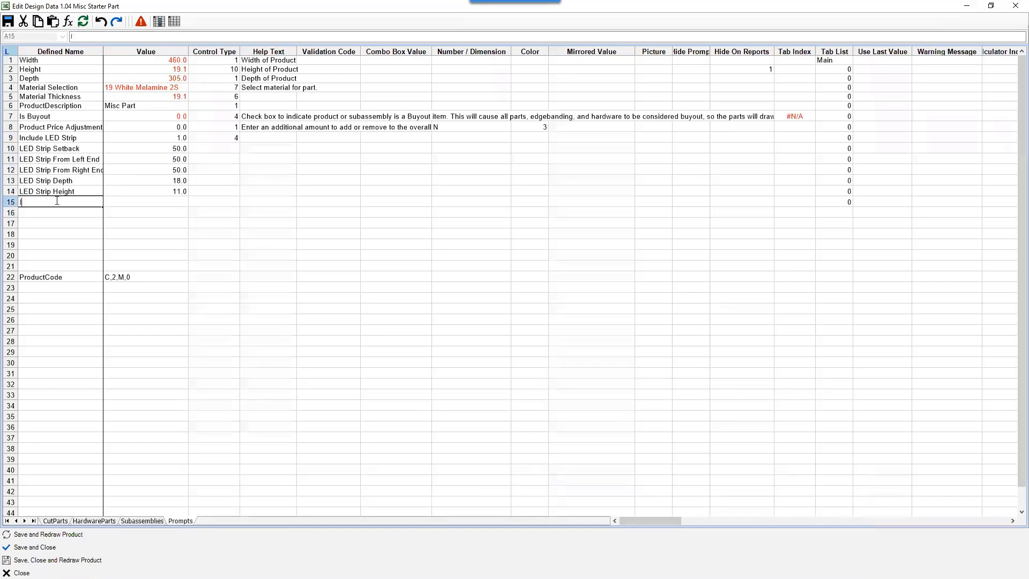
text(Include)
text(Hovr Bracket)
key(Return)
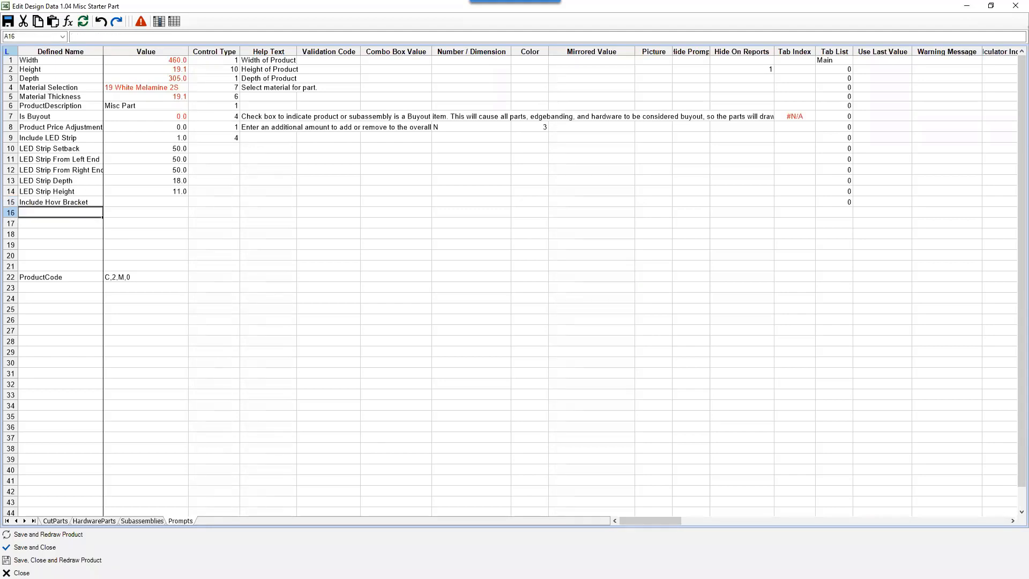
text(Hov)
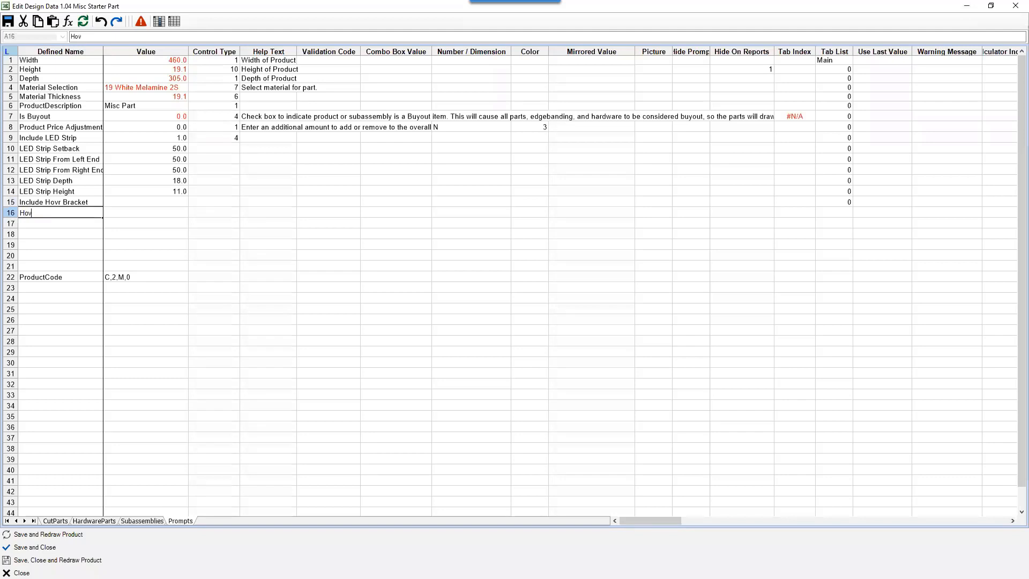
text(r Bracket From Ends)
key(Return)
Step: Name the prompts in rows 17 and 18 Hovr Bracket Height and Hovr Bracket Depth
text(Ho)
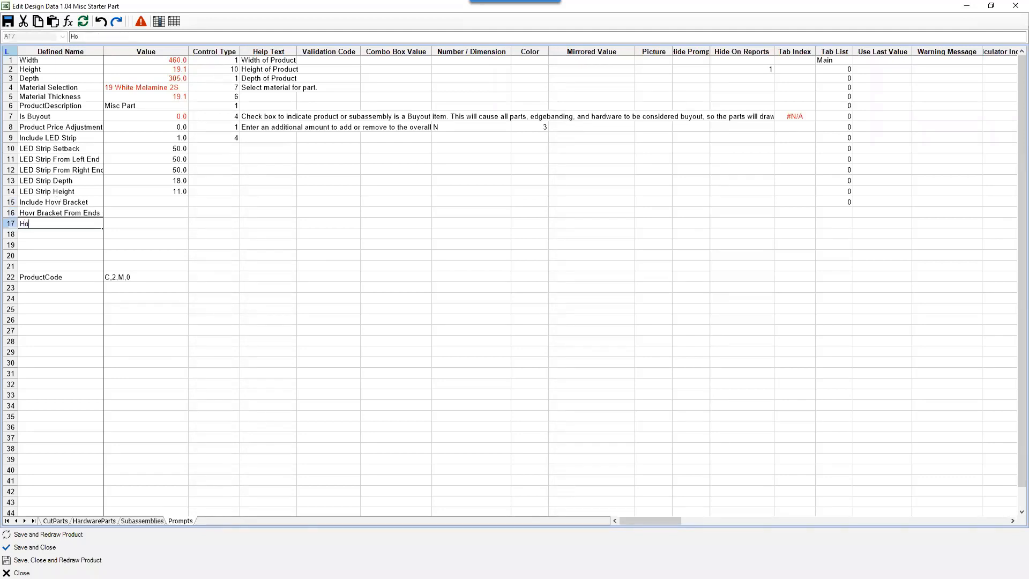
text(vr Bracket Height)
key(Return)
text(Hovr Br)
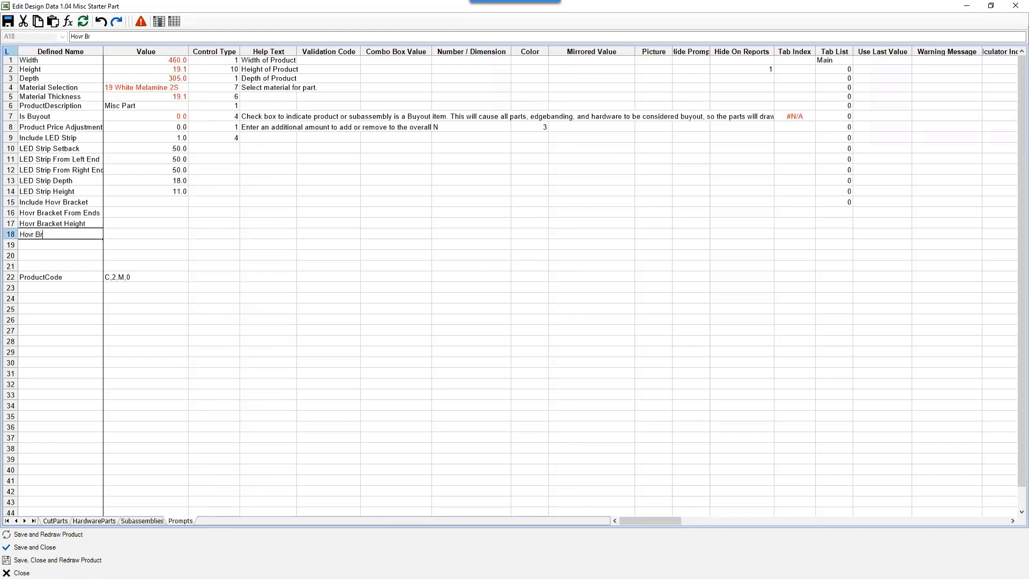
text(ack)
text(et Depth)
key(Tab)
Step: Give Include Hovr Bracket a value of 1 and control type 4, and set Hovr Bracket From Ends to 38
click(139, 202)
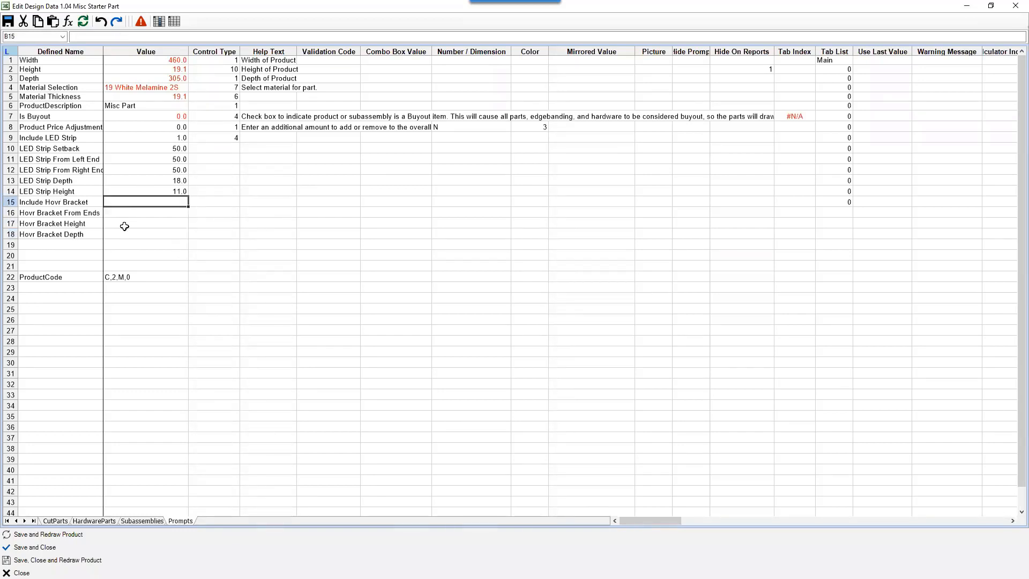
text(1)
key(Tab)
text(4)
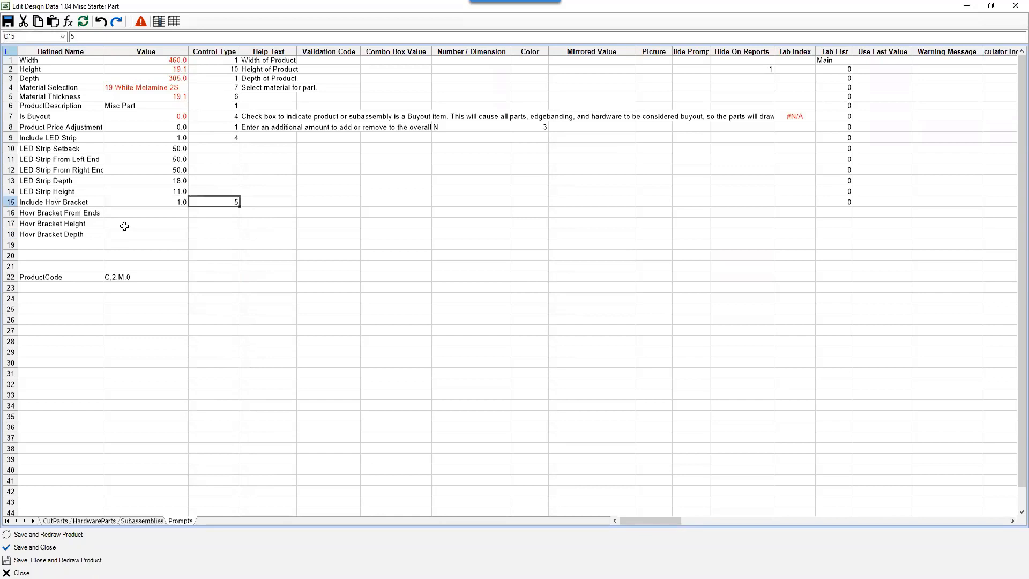
key(Return)
click(146, 211)
text(38)
key(Return)
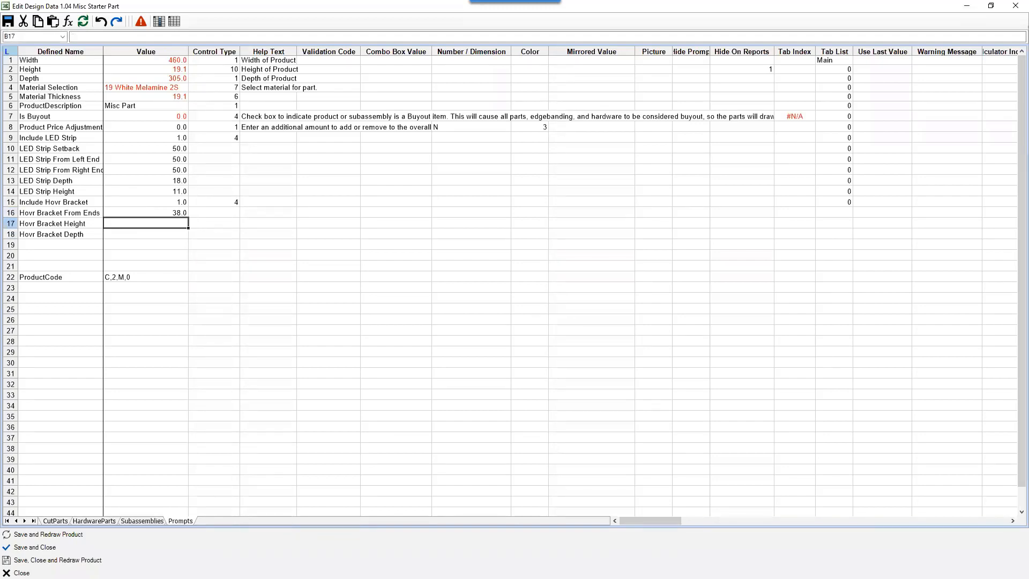
Step: Consult the Hovr aluminum bracket dimensions in the browser, and set Hovr Bracket Height to 38.25 and Hovr Bracket Depth to 22.96 in the Prompts sheet
key(alt+Tab)
click(290, 7)
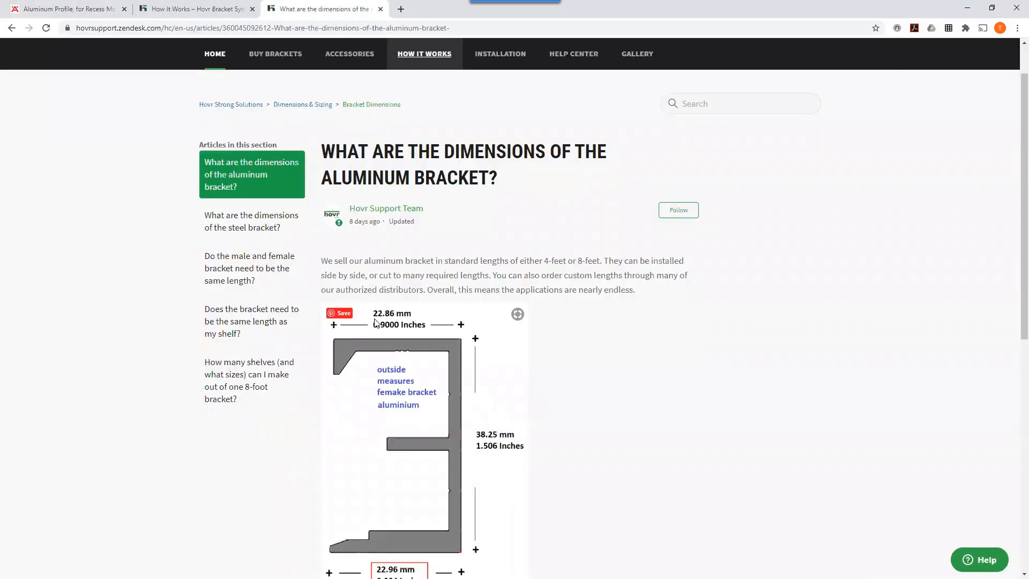
click(967, 8)
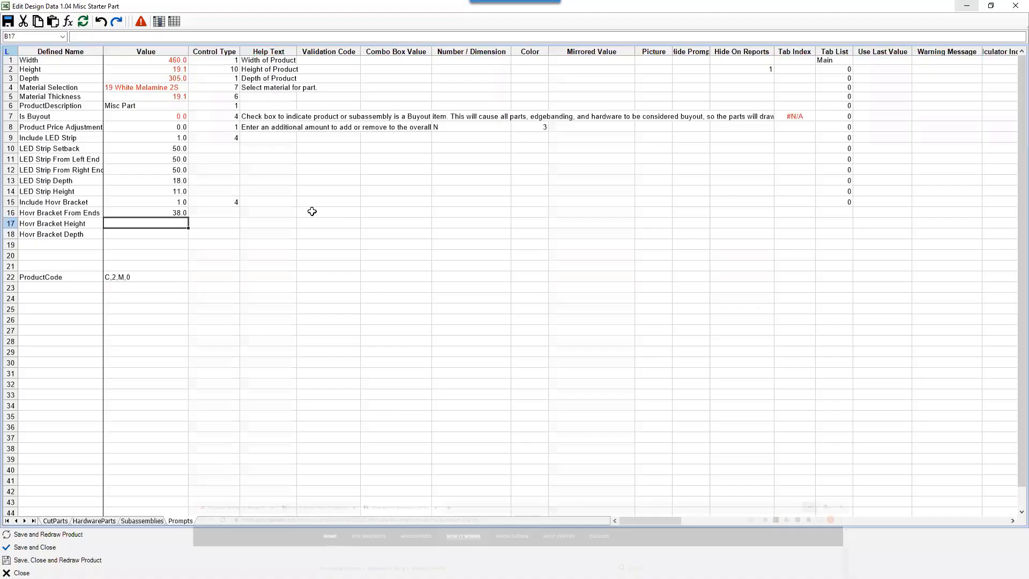
text(38.25)
key(Return)
text(22)
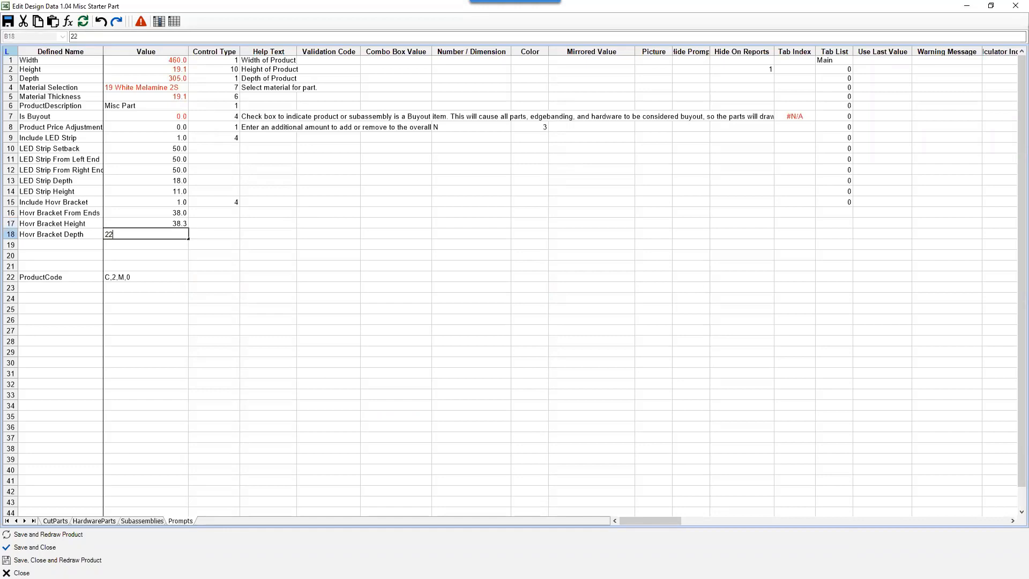
text(.95)
key(Return)
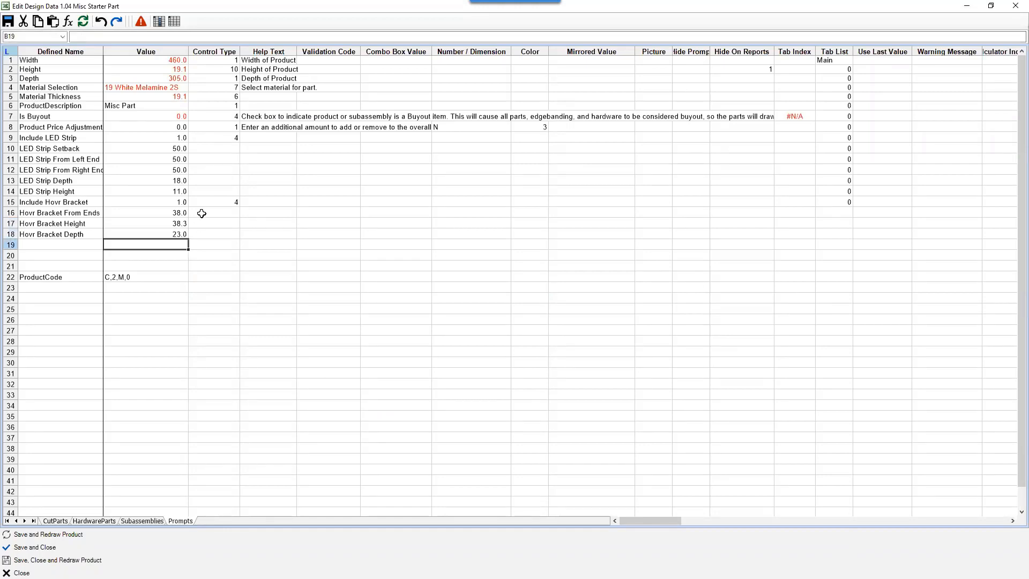
Step: Delete two of the blank prompt rows between Hovr Bracket Depth and ProductCode, starting at row 19
drag(145, 182, 147, 235)
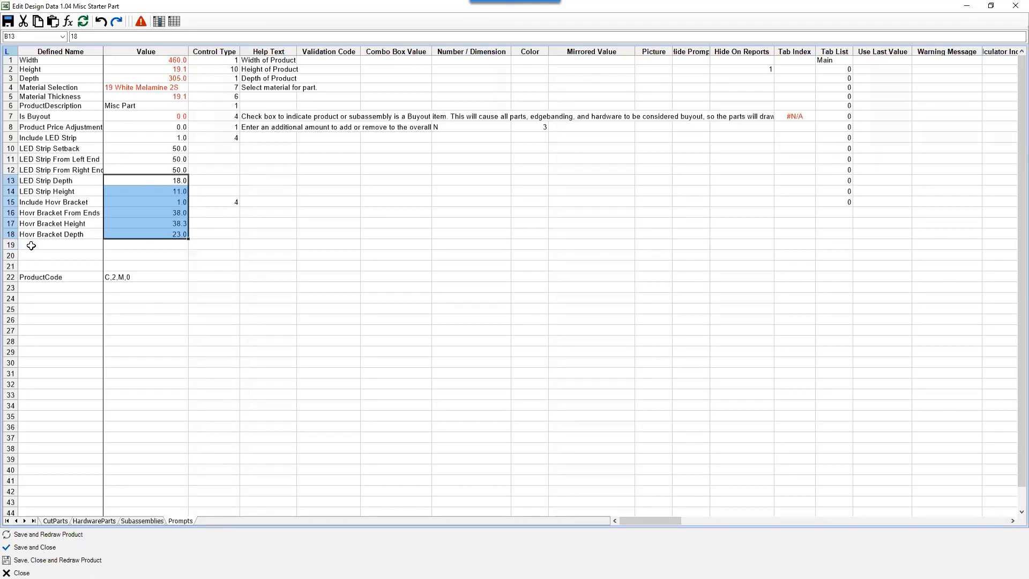
click(9, 245)
drag(8, 247, 9, 256)
right_click(9, 252)
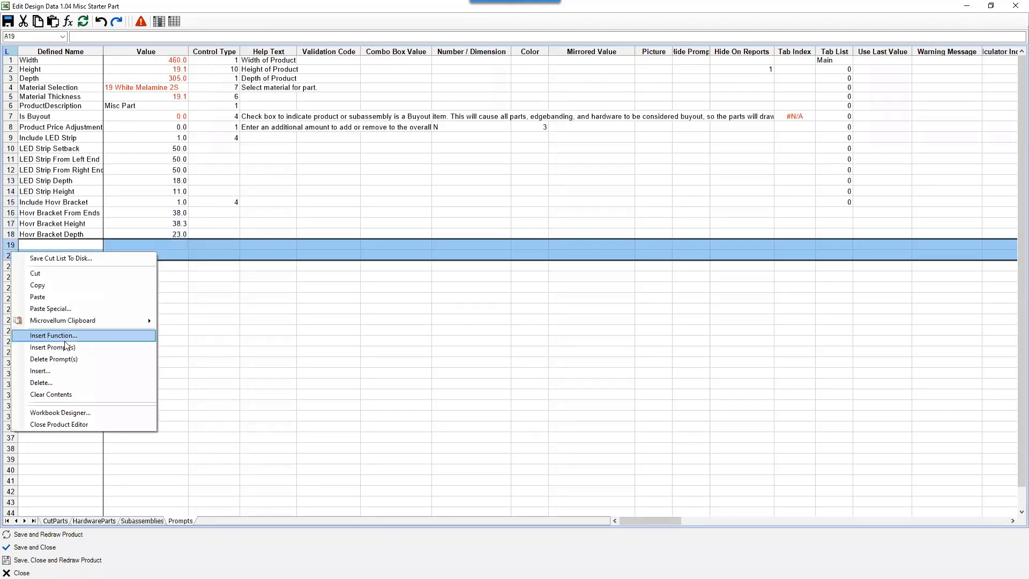
click(65, 359)
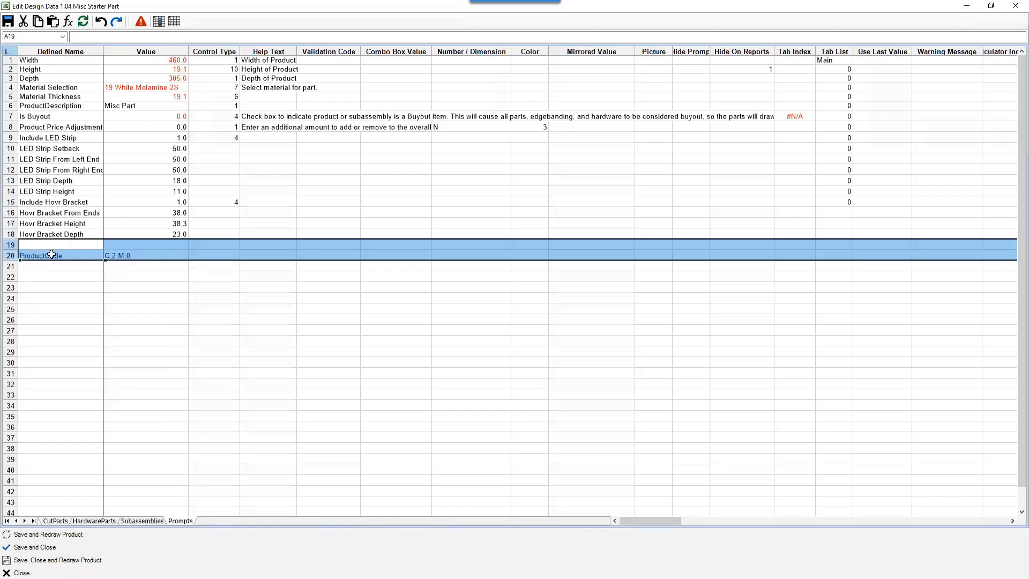
drag(182, 248, 80, 244)
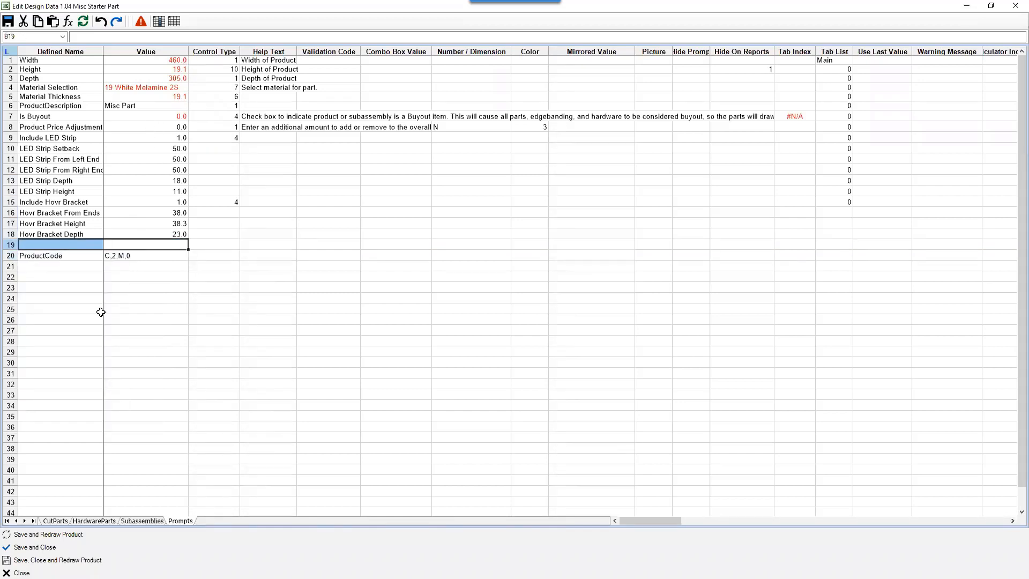
Step: Define names for the value cells of all prompts from Is Buyout through Hovr Bracket Depth
drag(162, 115, 172, 236)
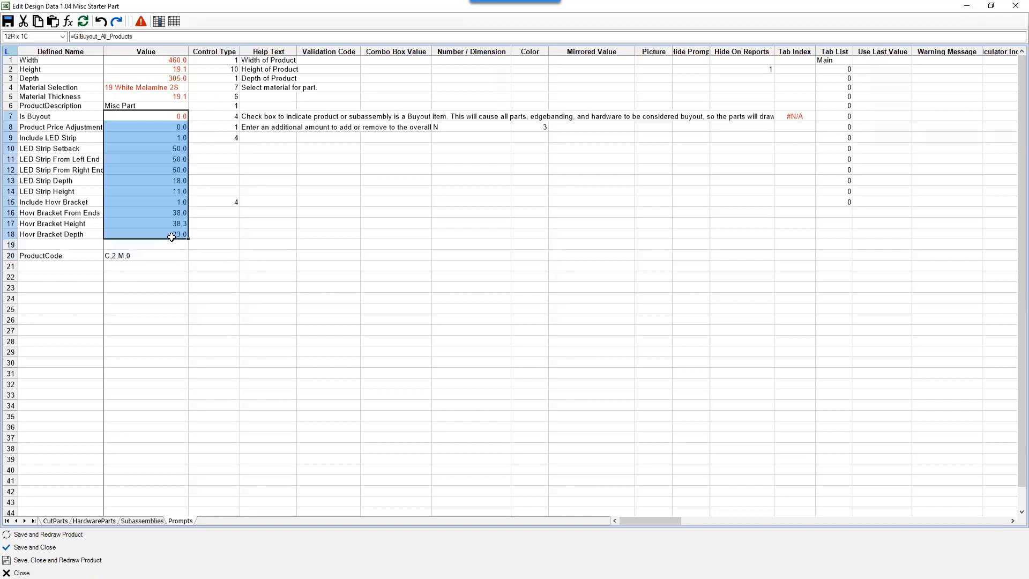
right_click(148, 175)
click(161, 257)
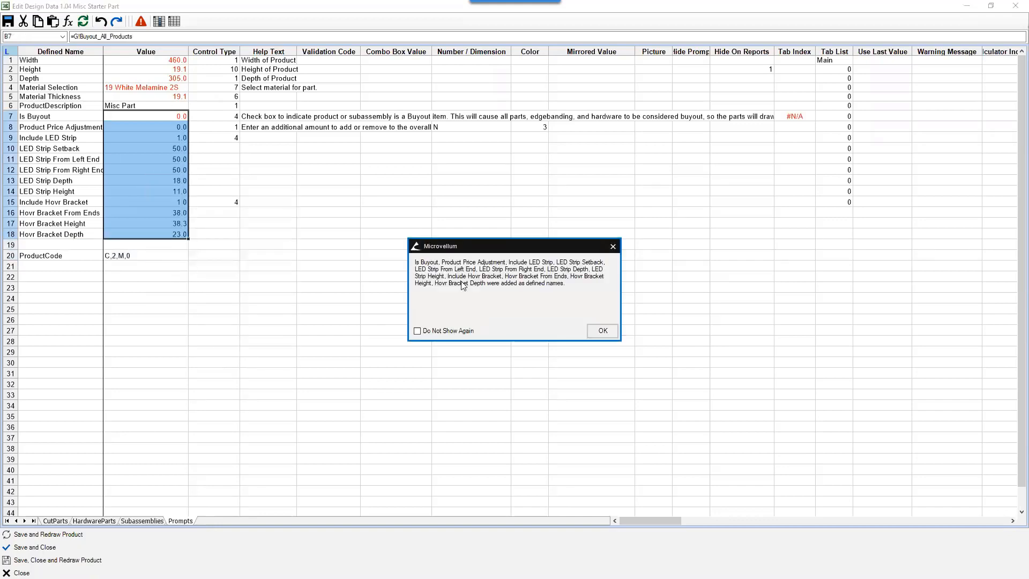
click(602, 330)
click(135, 180)
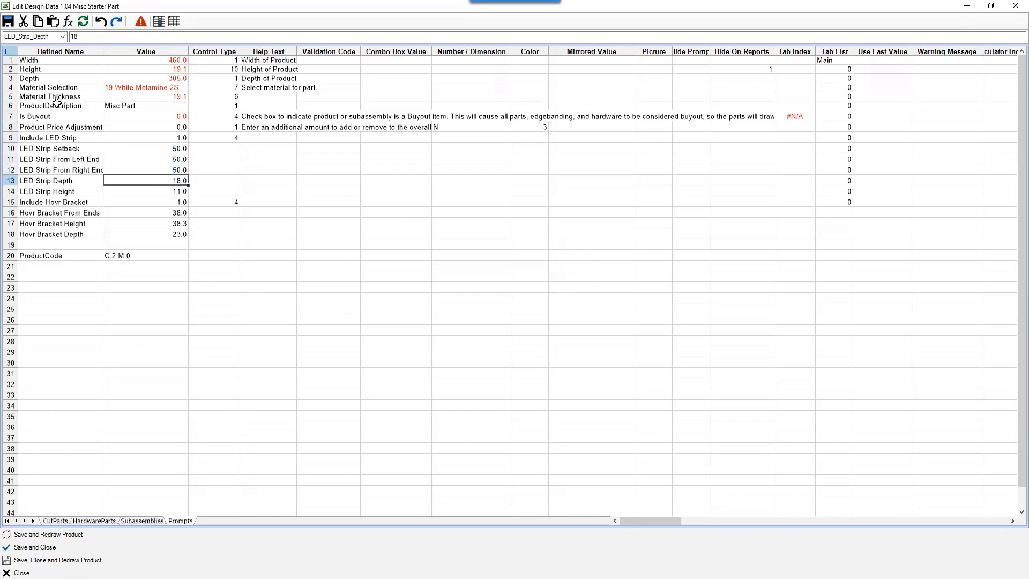
Step: Insert two blank prompt rows above ProductDescription, at rows 6 and 7
click(9, 105)
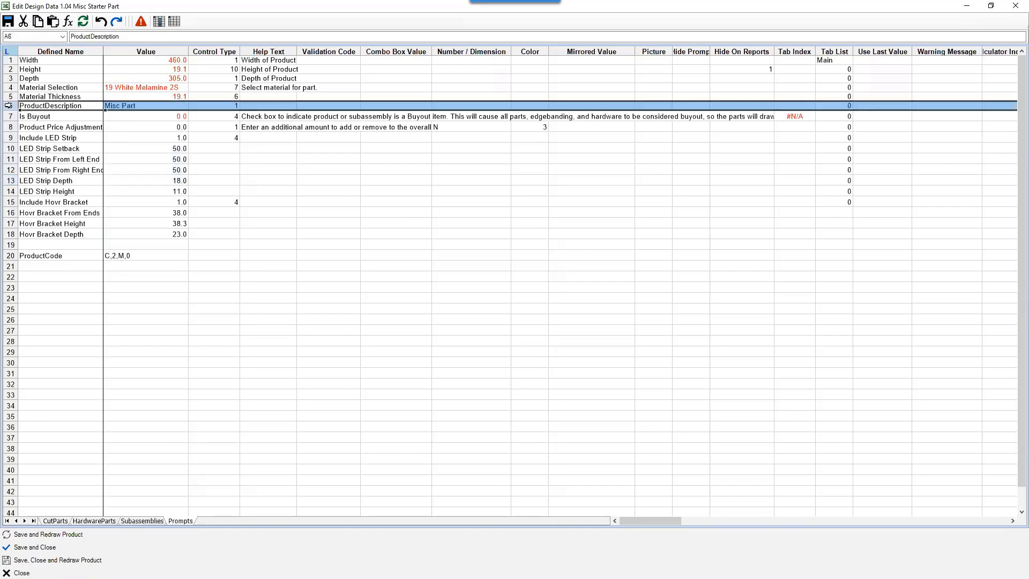
shift+click(10, 116)
right_click(16, 118)
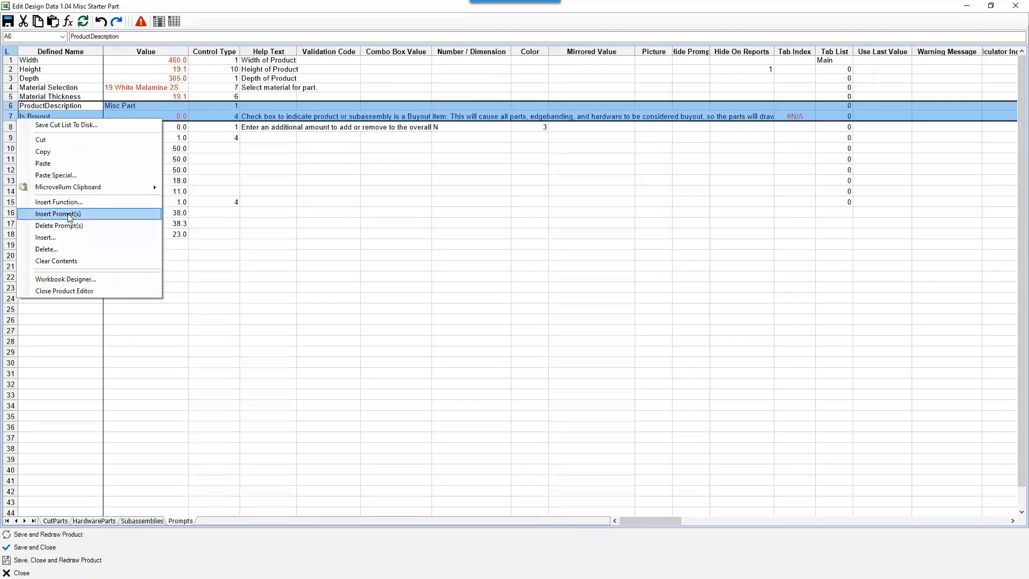
click(69, 214)
Step: Name the prompts in rows 6 and 7 Spacer Material and Spacer Thickness
click(64, 109)
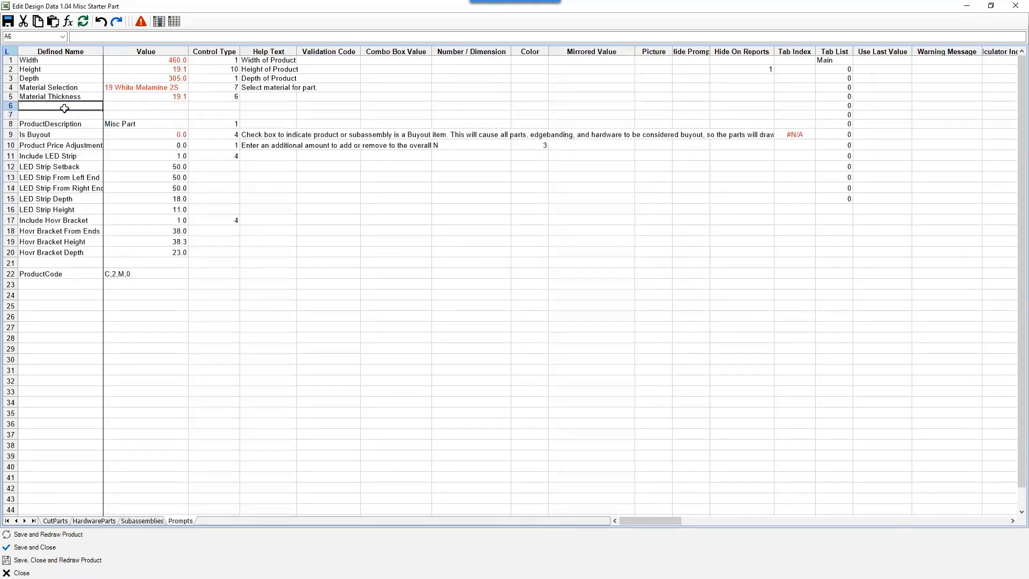
text(Spac)
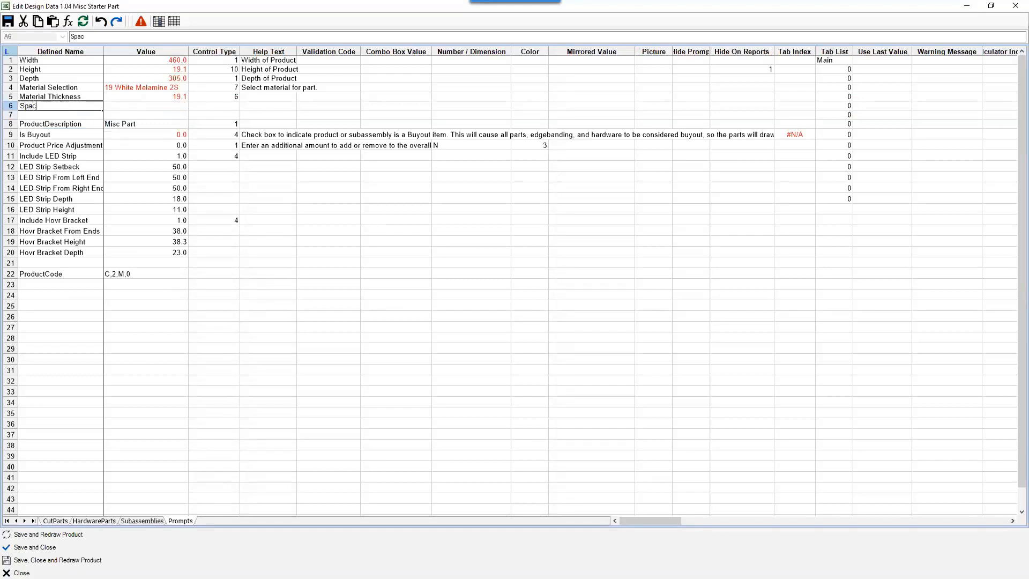
text(er Material)
key(Return)
text(Spacer Thickness)
key(Tab)
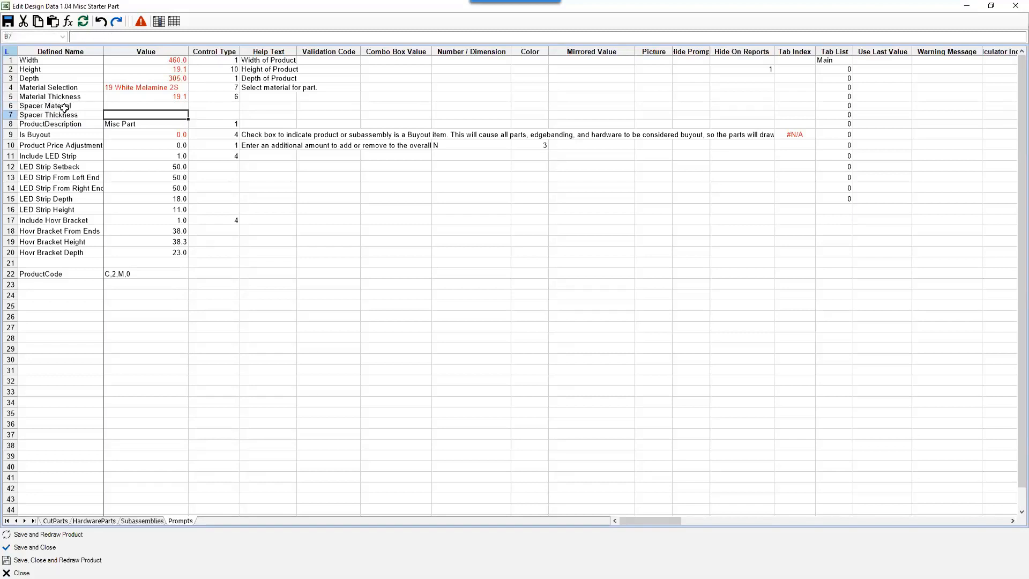
Step: Copy the values and control types of Material Selection and Material Thickness into the Spacer Material and Spacer Thickness rows
click(118, 87)
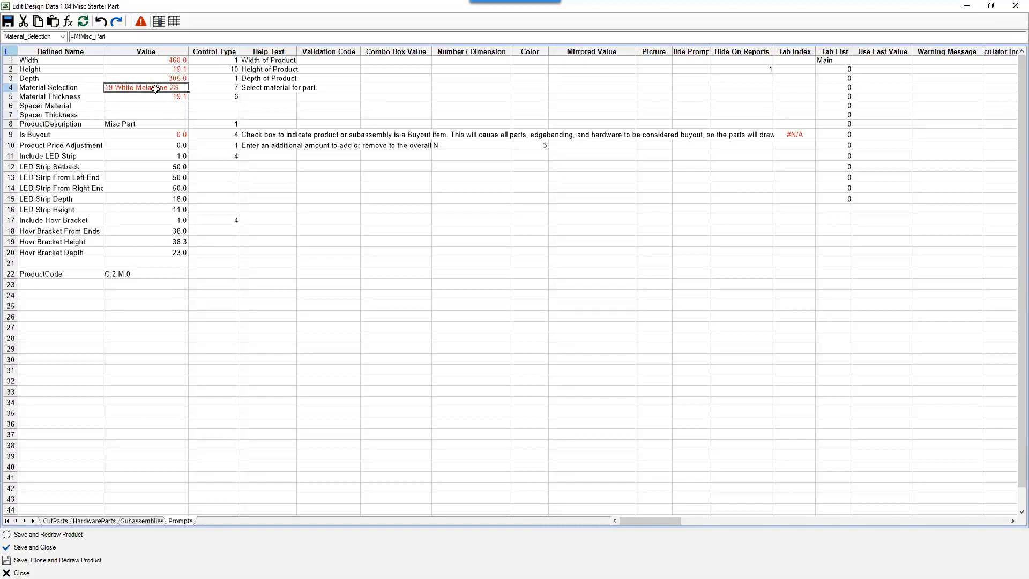
click(225, 87)
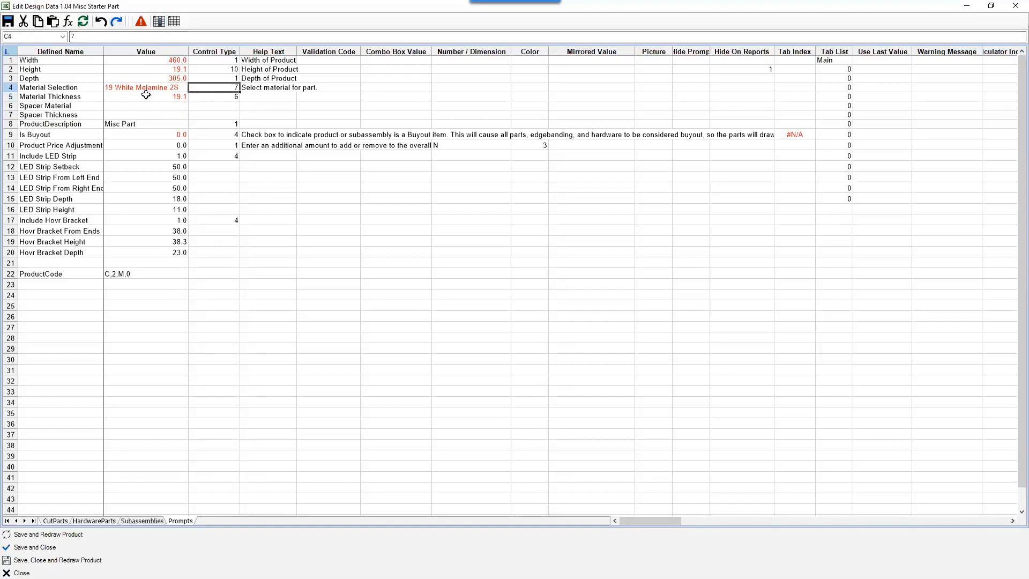
drag(152, 88, 197, 97)
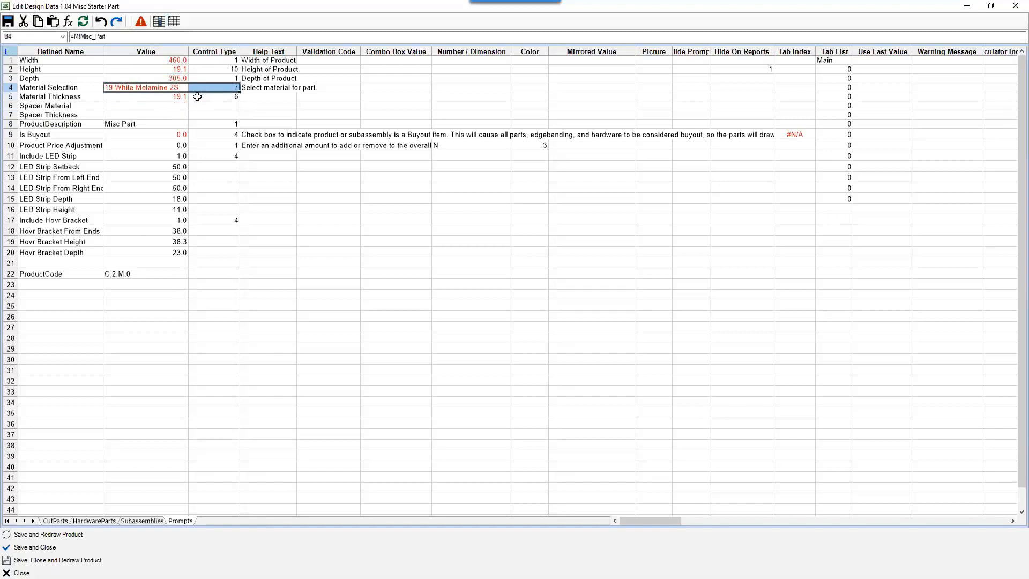
click(179, 106)
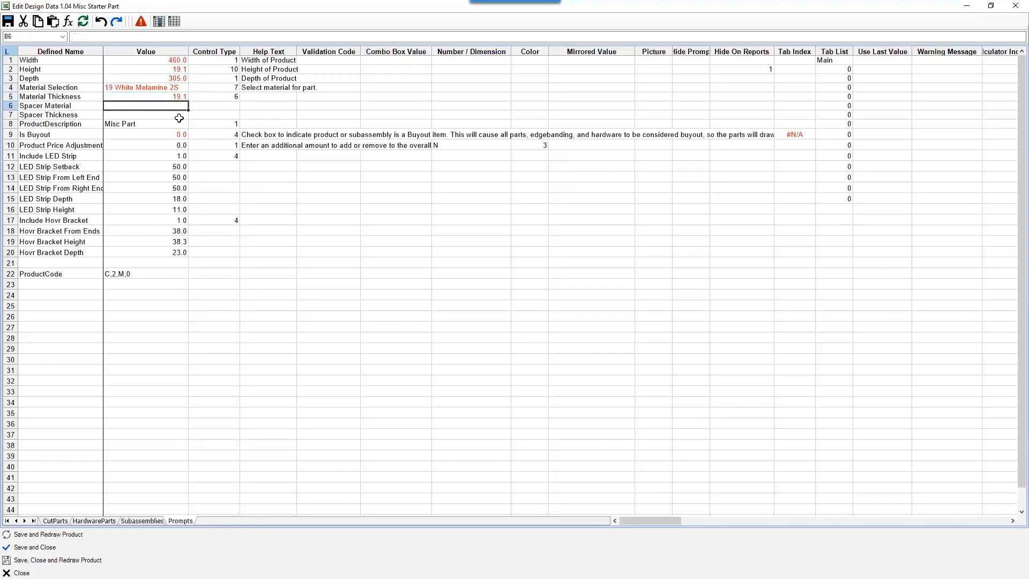
text(19 White Melamine 2S	7 19.1	6)
Step: Define names for the Spacer Material and Spacer Thickness value cells
drag(132, 113, 159, 116)
right_click(158, 116)
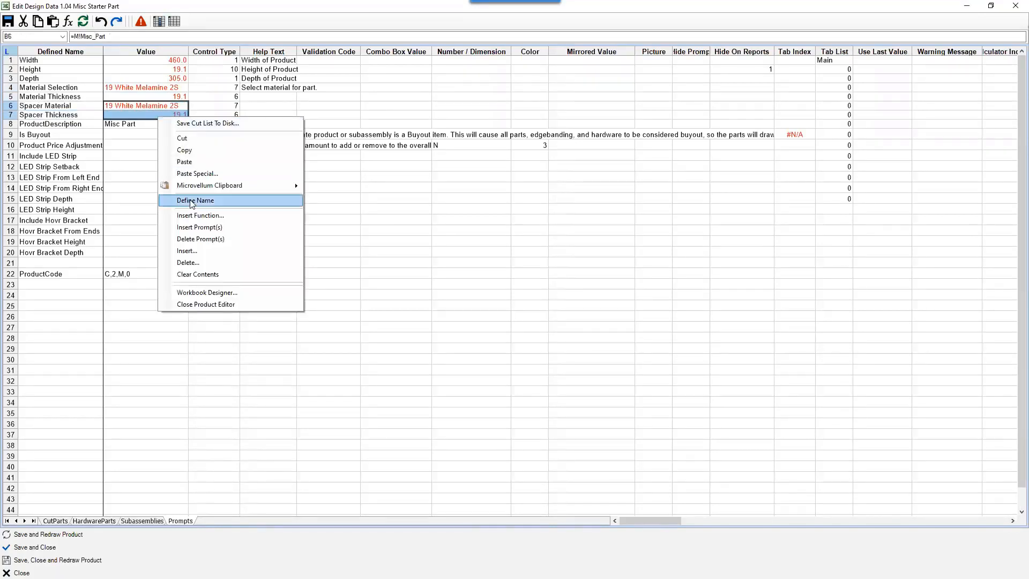
click(189, 200)
click(600, 319)
Step: Save and close the Misc Starter Part's design data, and open the product's prompts from the Room 2 drawing
click(45, 551)
click(603, 319)
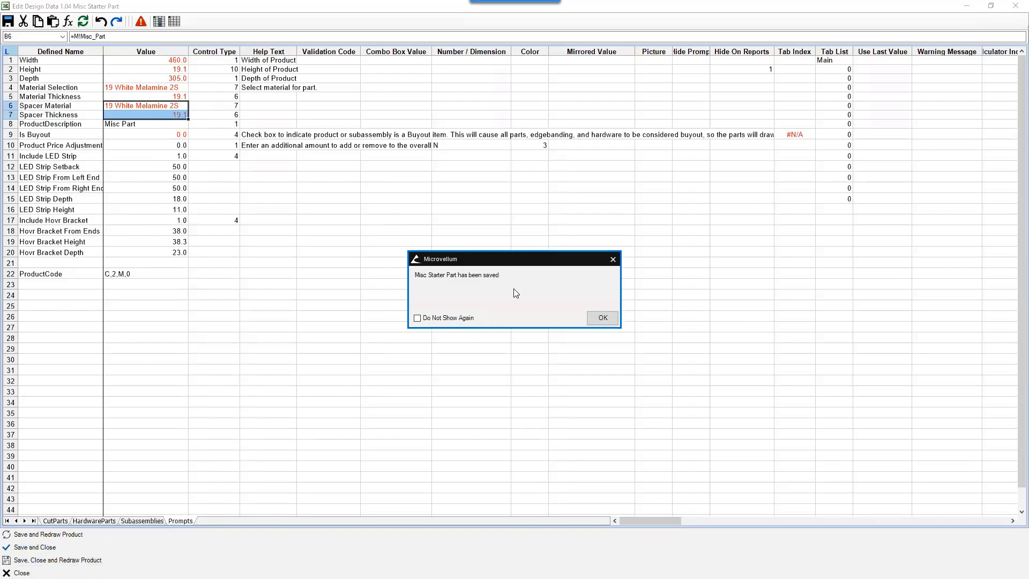
key(Escape)
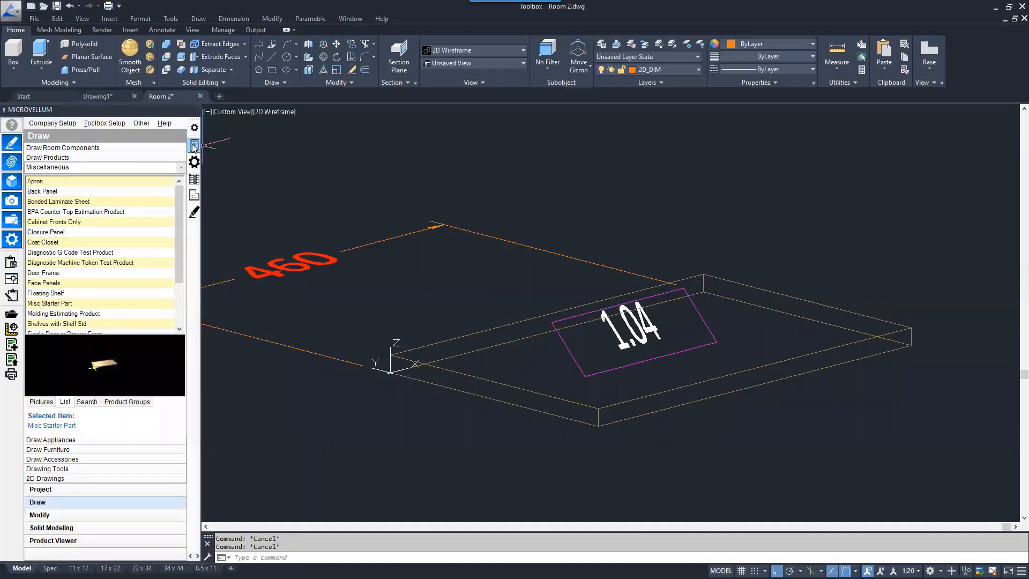
click(194, 145)
click(761, 290)
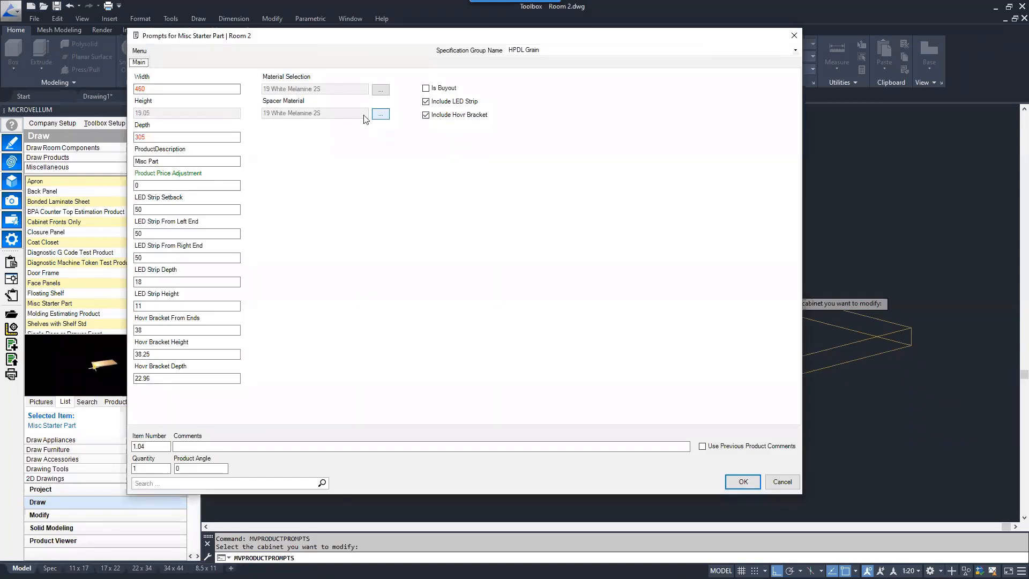
Step: Set the product's Spacer Material prompt to the 12 Baltic Birch sheet stock and accept the prompts
click(380, 114)
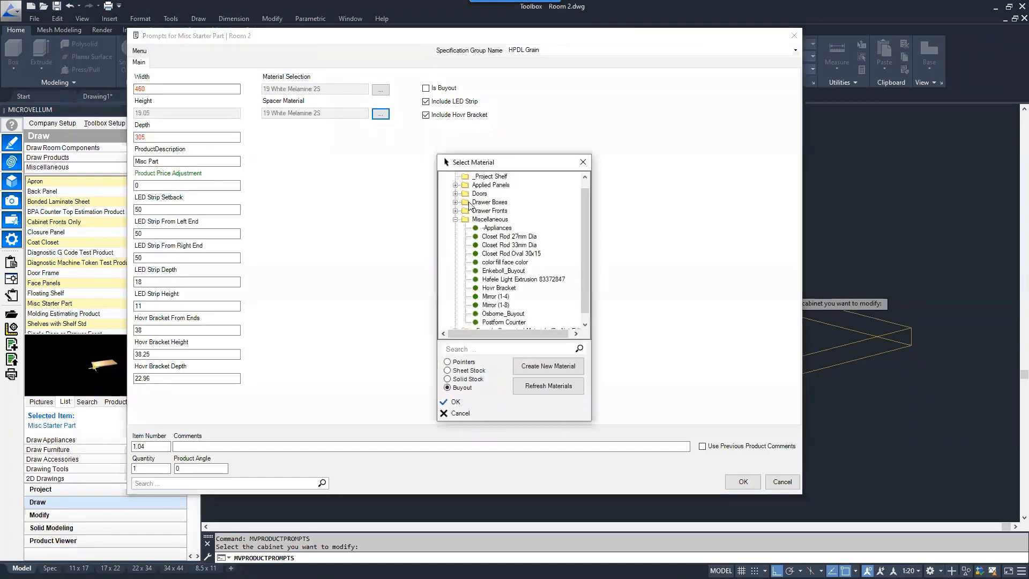
click(496, 236)
scroll(500, 256, up, 1)
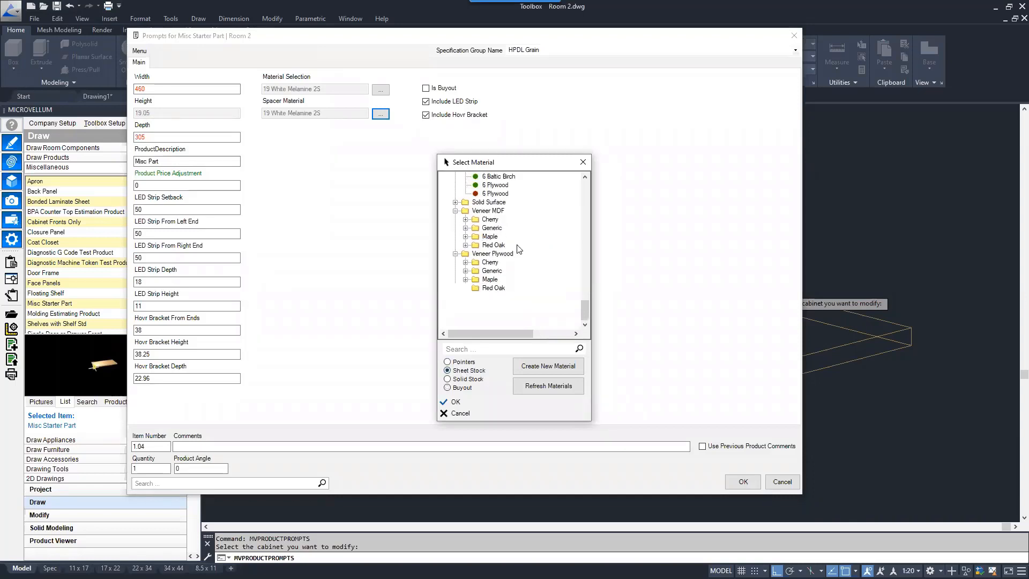
scroll(498, 270, up, 3)
double_click(490, 219)
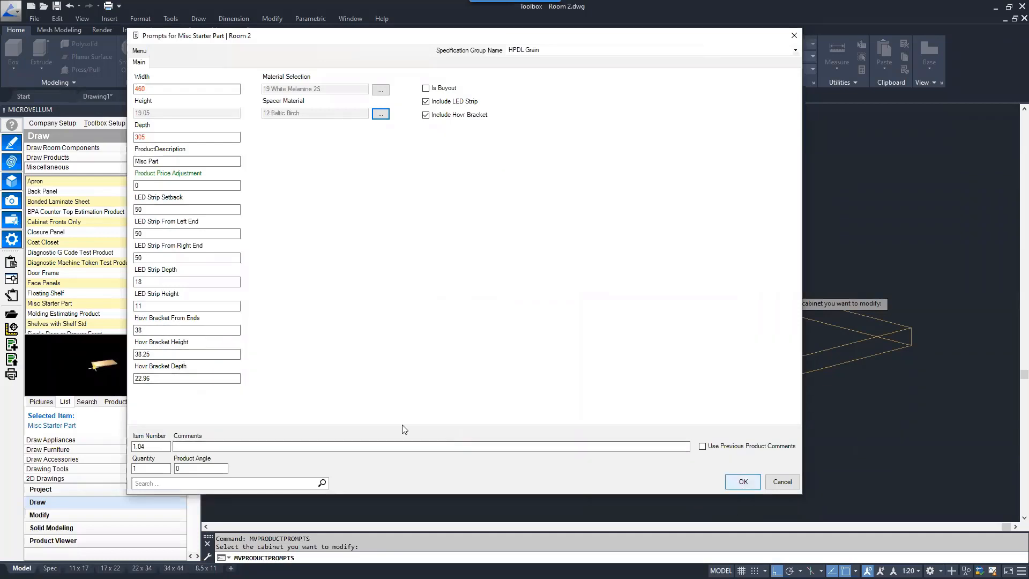
click(739, 482)
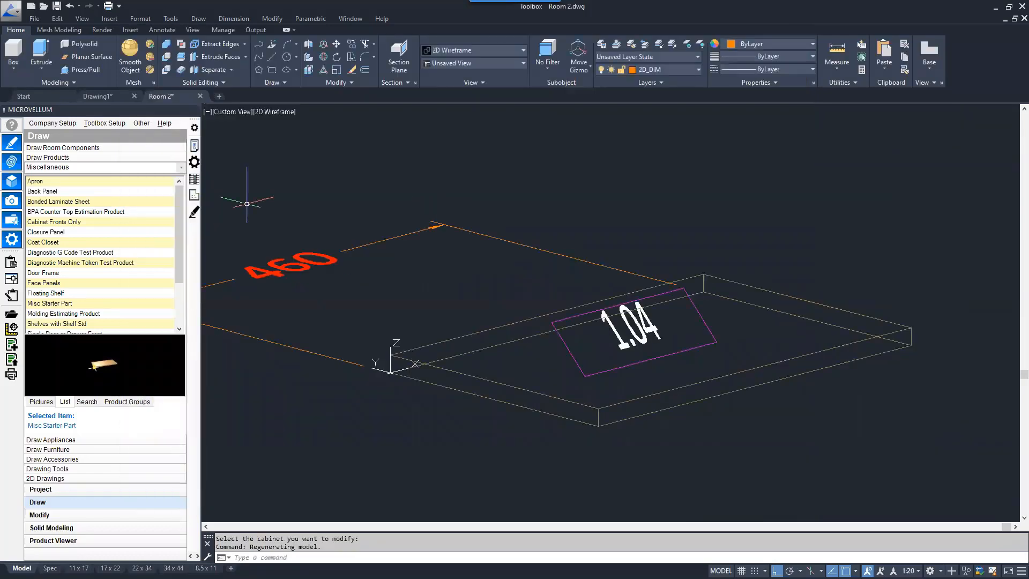
Step: Open the product's design data and change the Spacer Thickness formula to =VLOOKUP(Spacer_Material,M!MFSH,2,FALSE)
click(193, 179)
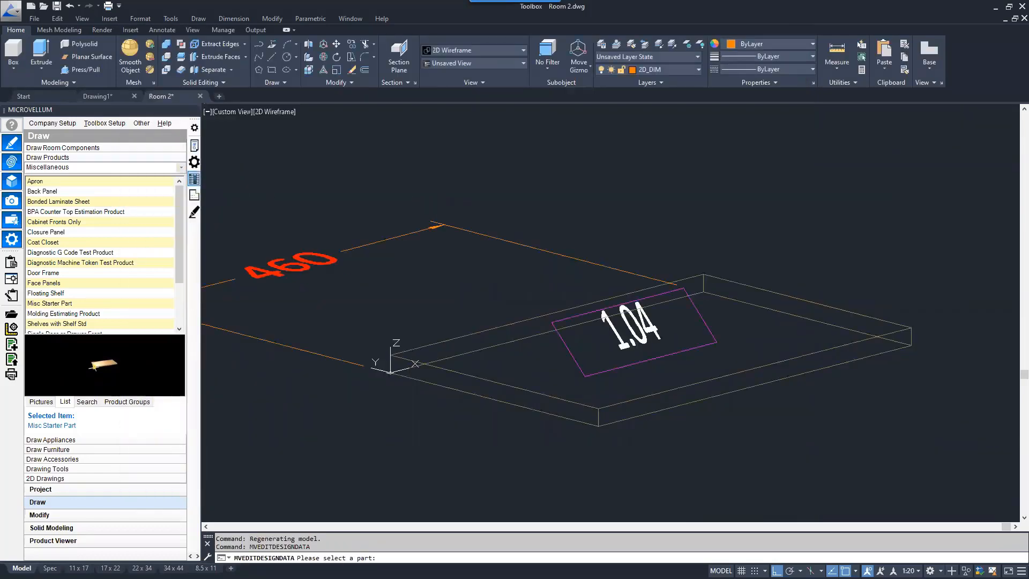
click(696, 272)
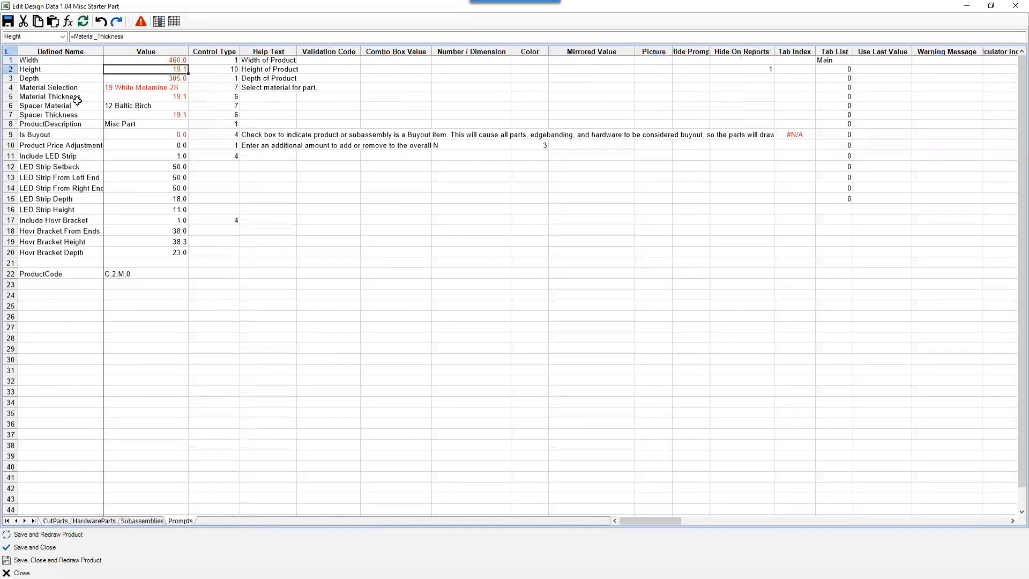
click(147, 112)
drag(103, 36, 152, 29)
text(spacer M)
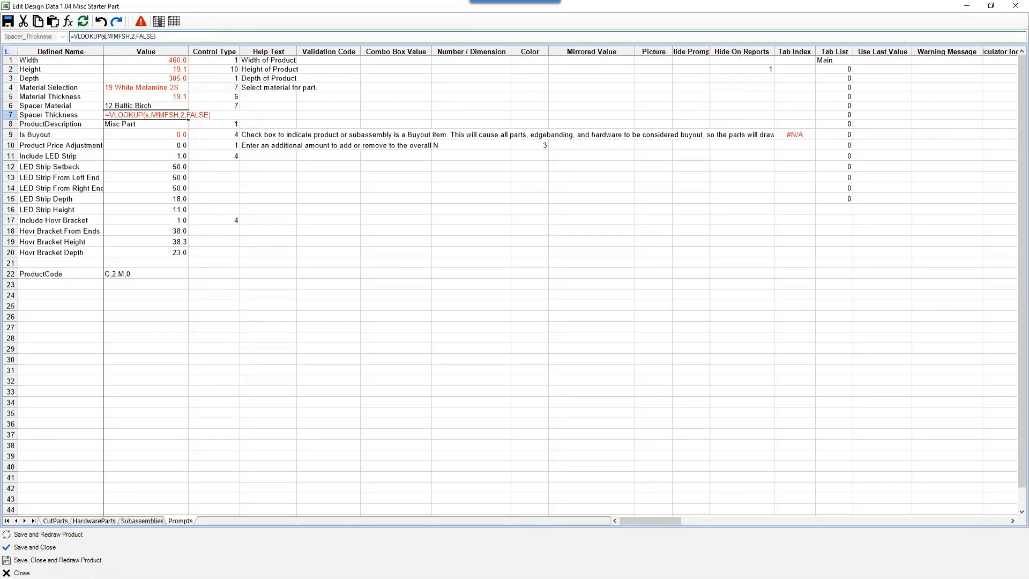
text(aterial)
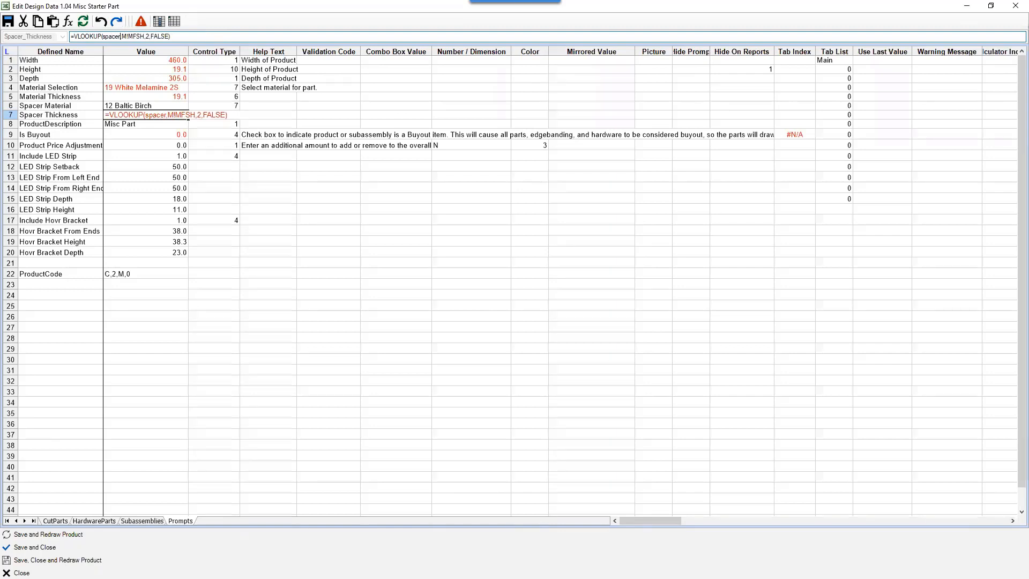
key(Return)
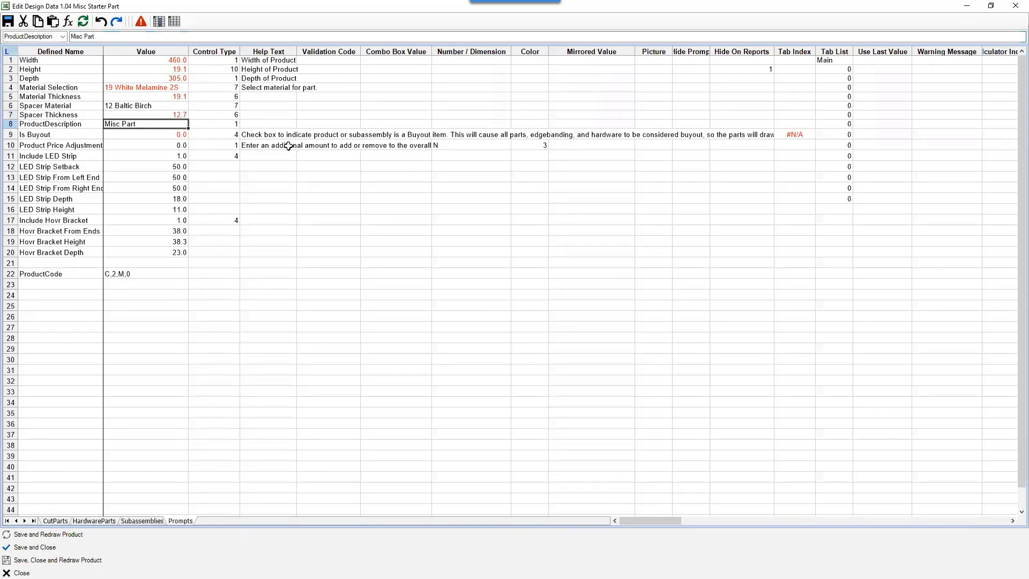
Step: Set the product's Height formula to =Material_Thickness*2+Spacer_Thickness
click(166, 100)
click(163, 70)
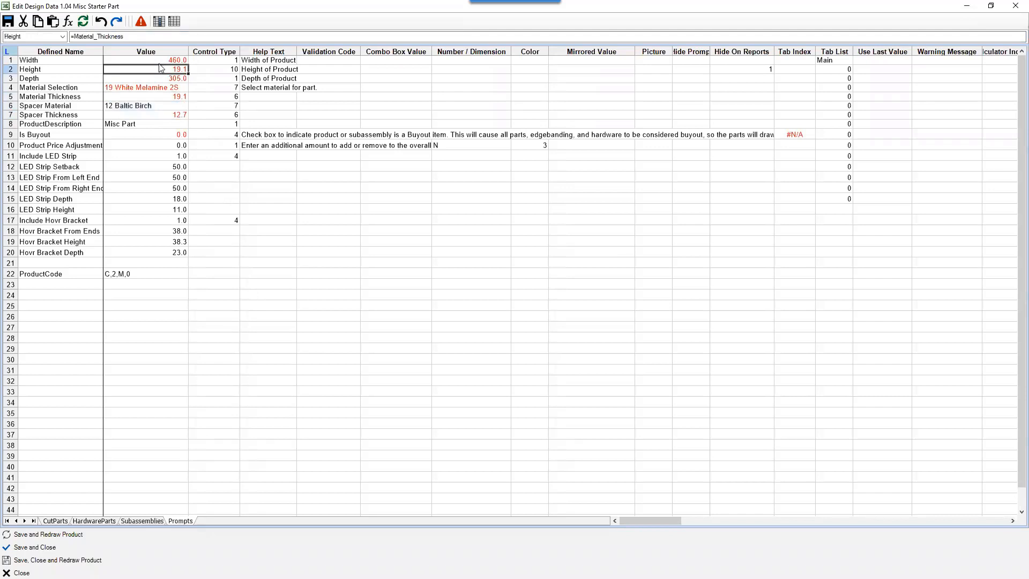
click(142, 36)
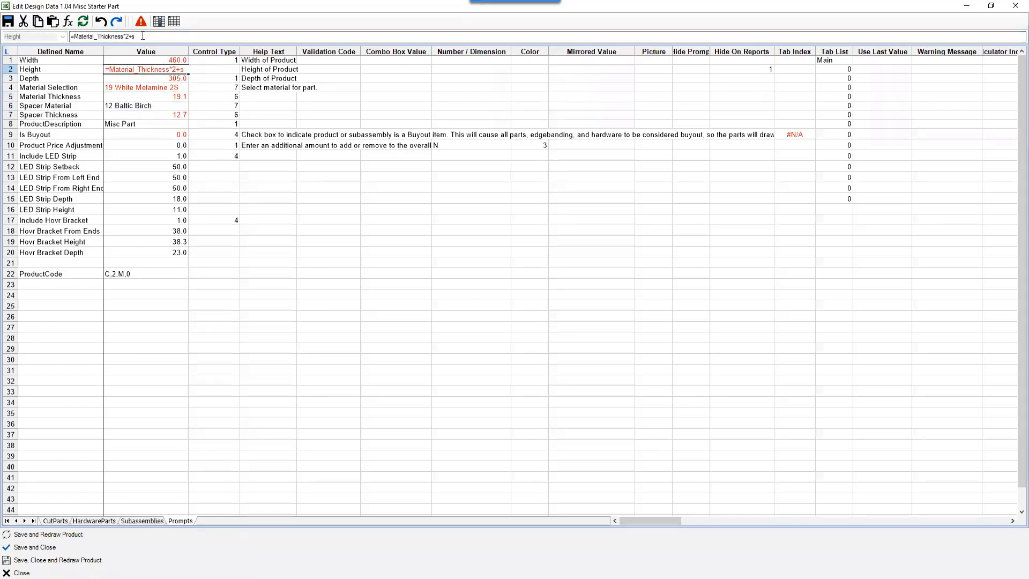
text(*2+spacer_thickne)
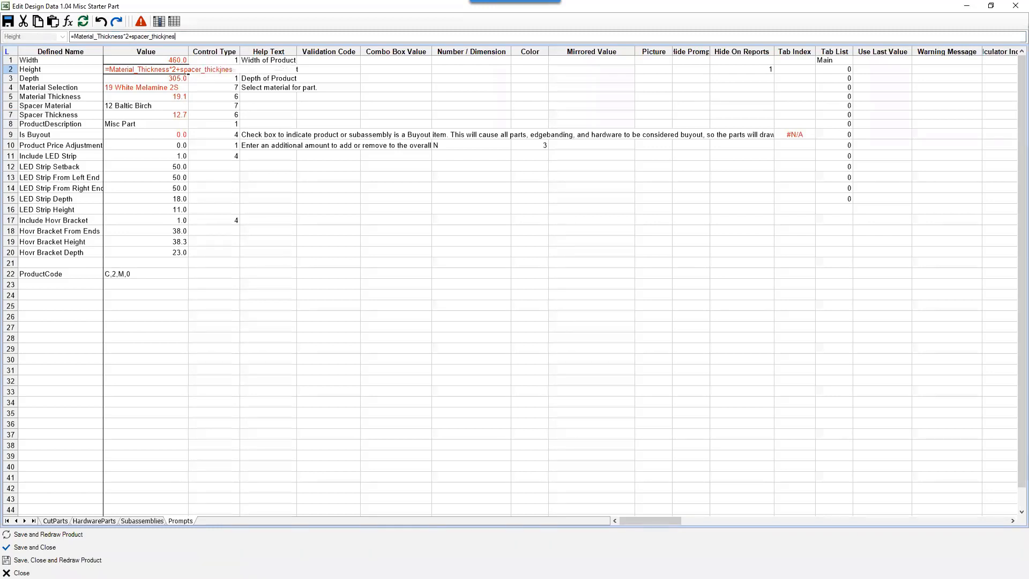
text(ss)
key(Return)
click(119, 60)
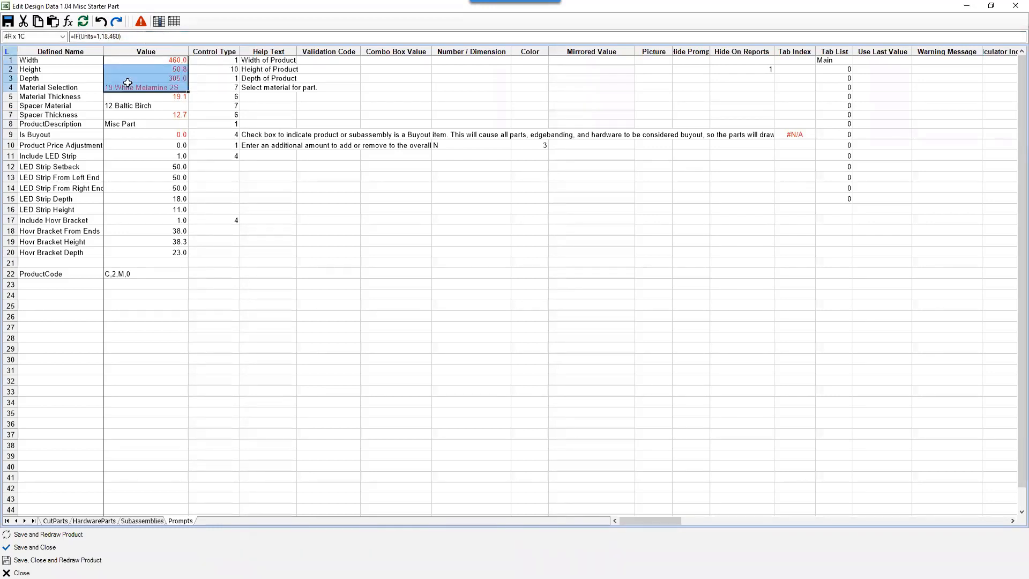
click(140, 70)
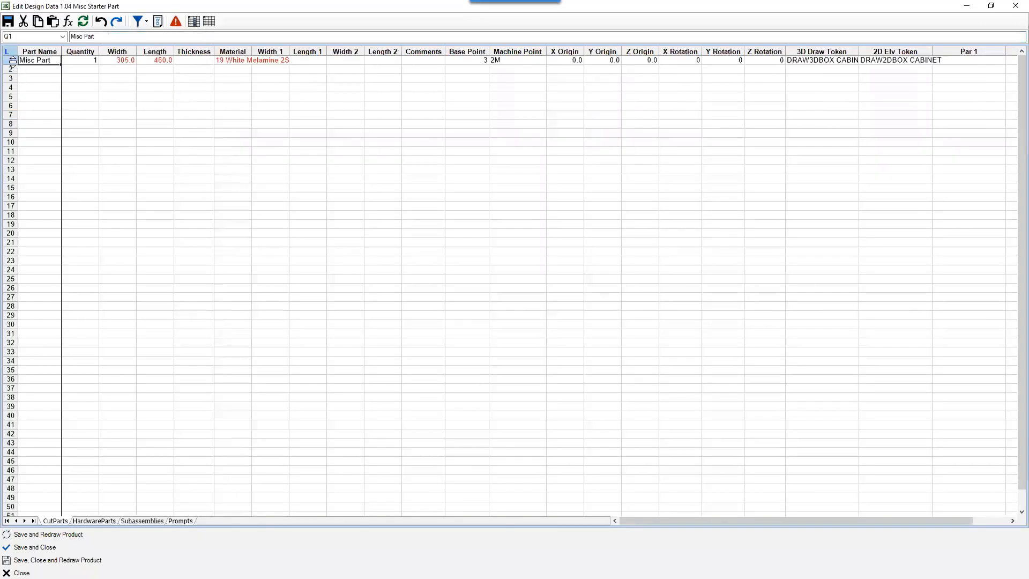
Step: Copy the Misc Part row of the cut parts list into rows 2 and 3
click(8, 60)
drag(8, 69, 8, 78)
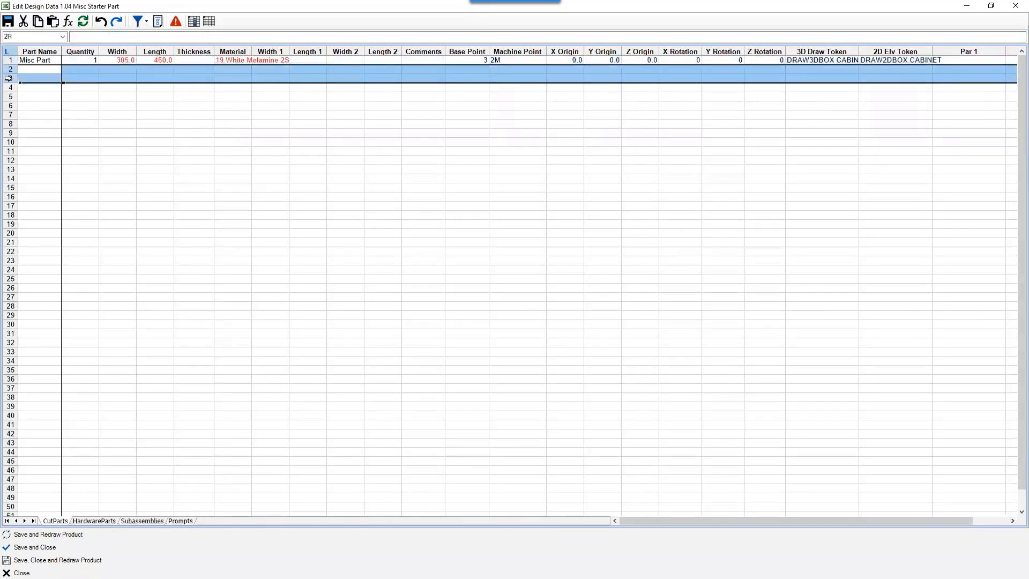
key(ctrl+v)
click(86, 78)
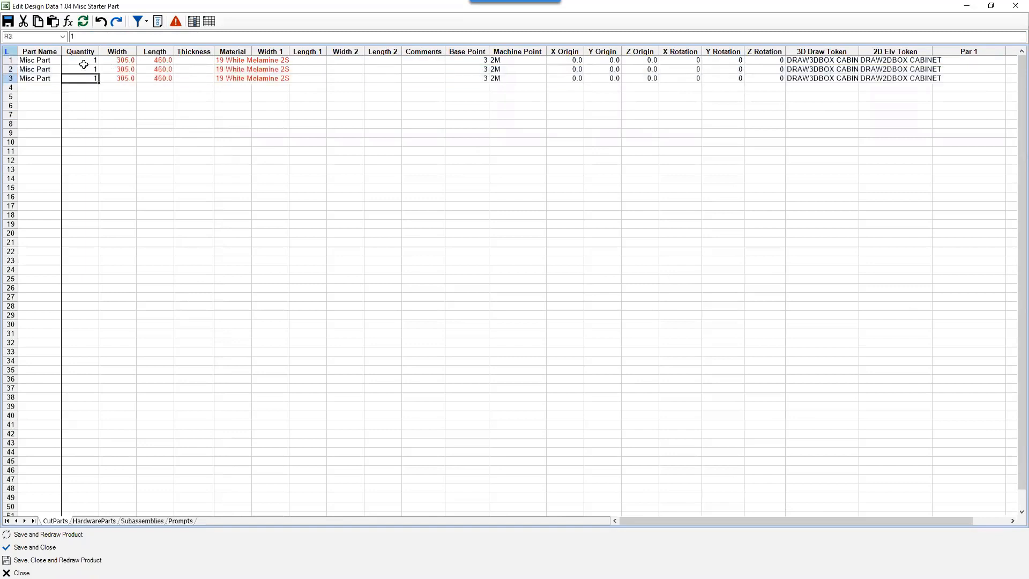
Step: Rename the three cut parts, in row order, Bottom Shelf, Spacer and Top Shelf
click(23, 69)
click(25, 60)
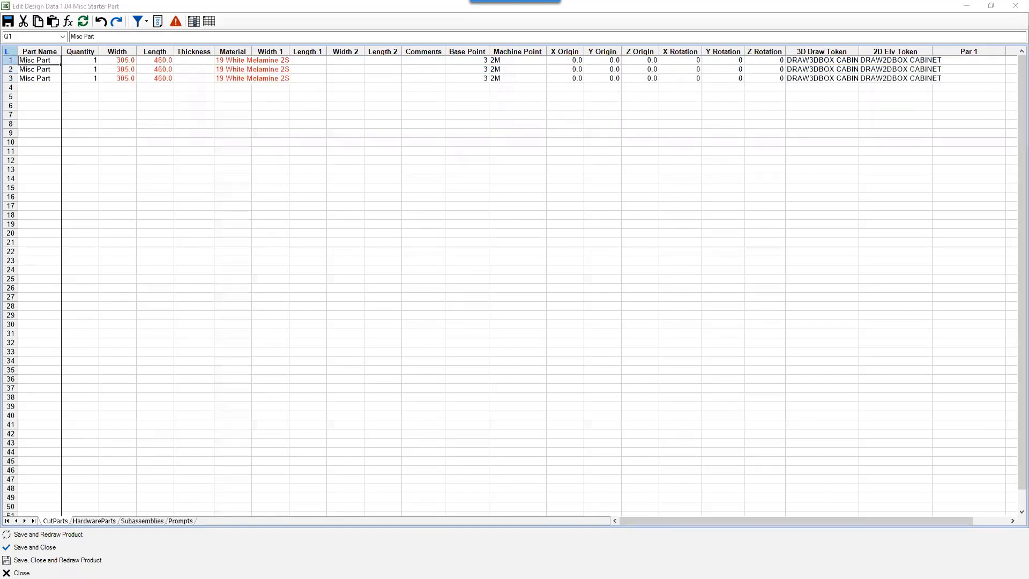
click(40, 62)
text(Bottom Shelf)
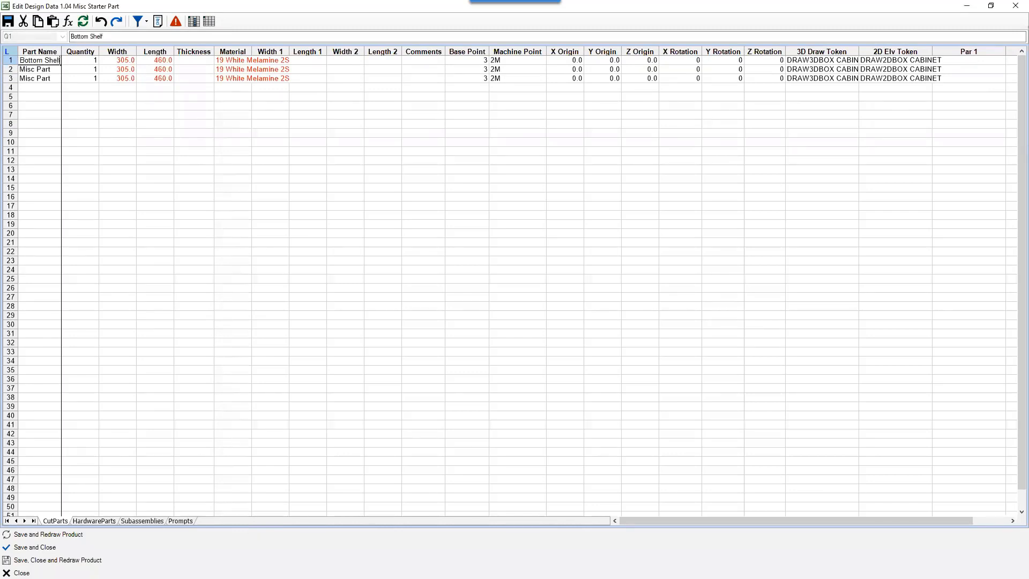
key(Return)
text(Spacer)
key(Return)
text(To)
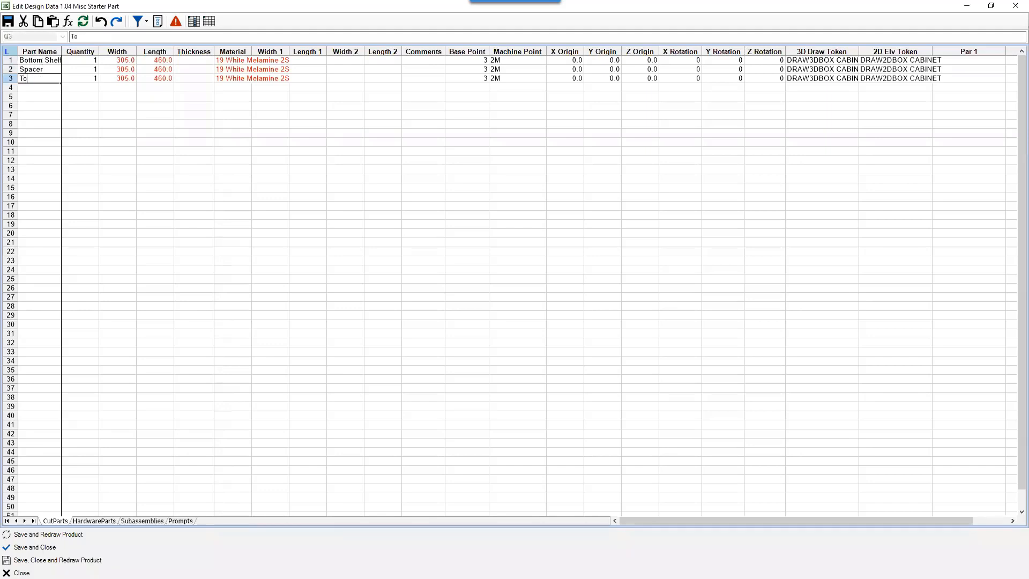
text(p Shelf)
key(Tab)
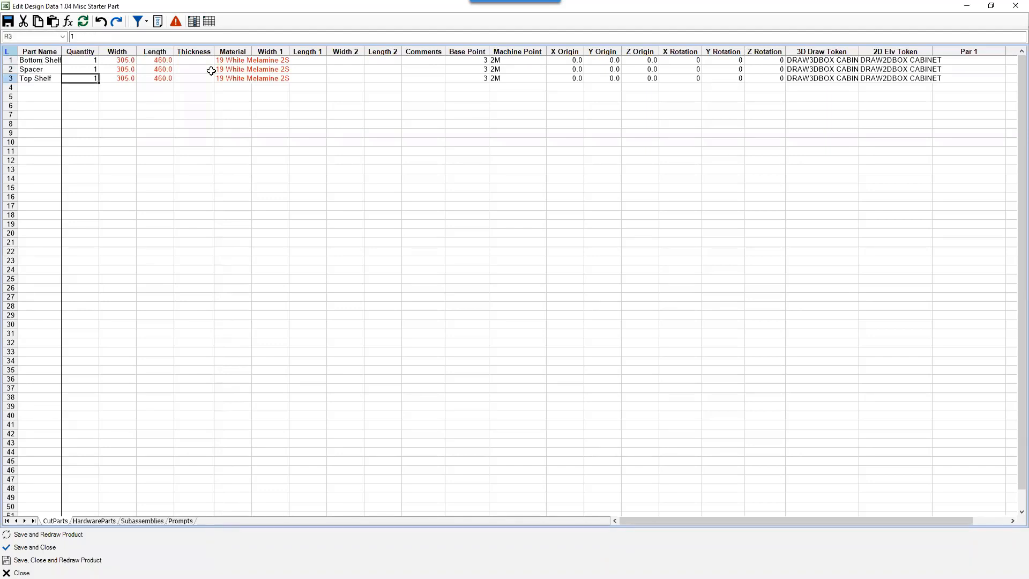
Step: Set the Spacer cut part's material formula to the local variable =Spacer_Material
click(224, 69)
right_click(224, 69)
click(236, 75)
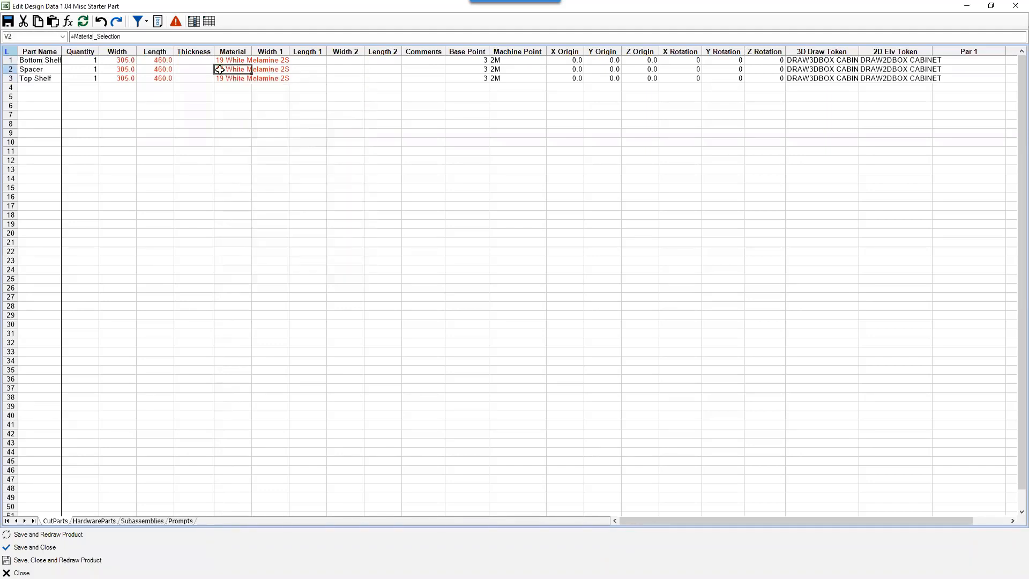
key(ctrl+a)
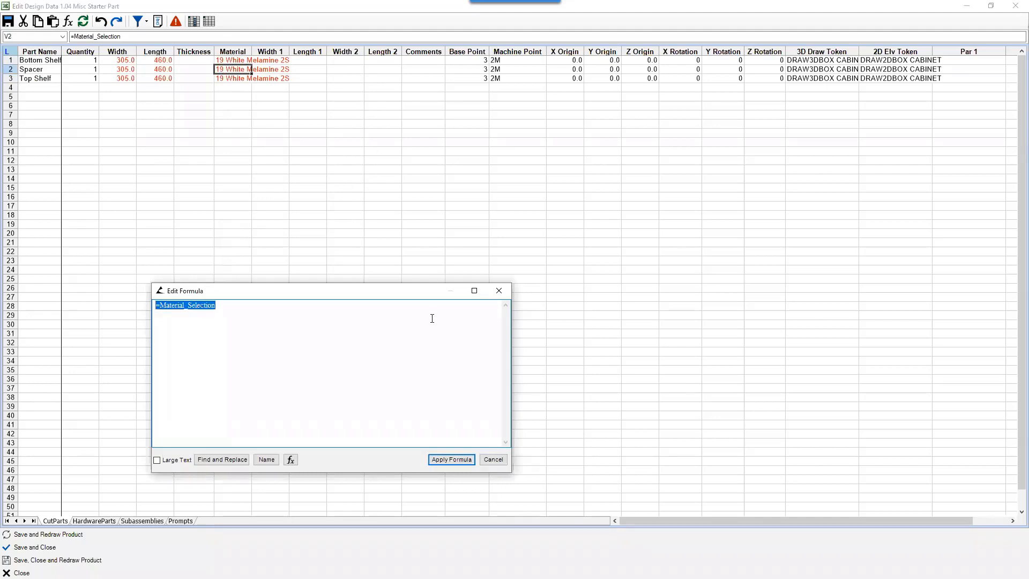
text(=)
click(267, 460)
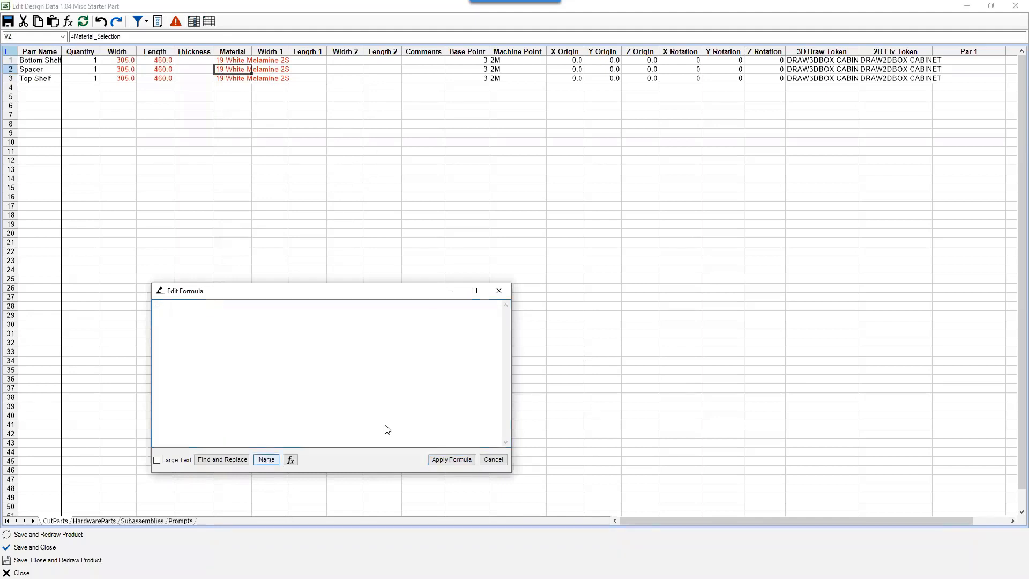
click(366, 152)
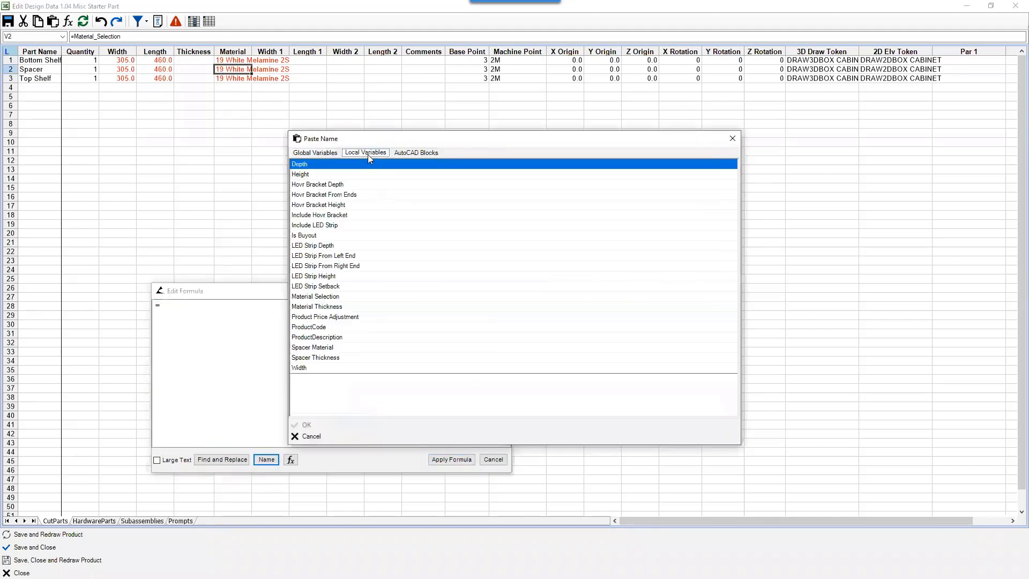
double_click(322, 348)
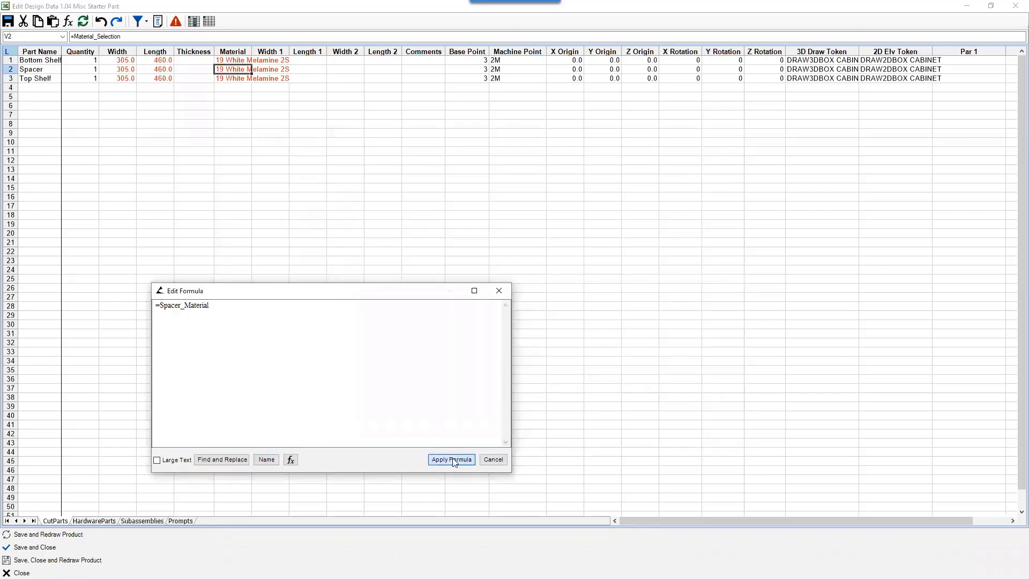
click(451, 460)
click(236, 114)
click(221, 96)
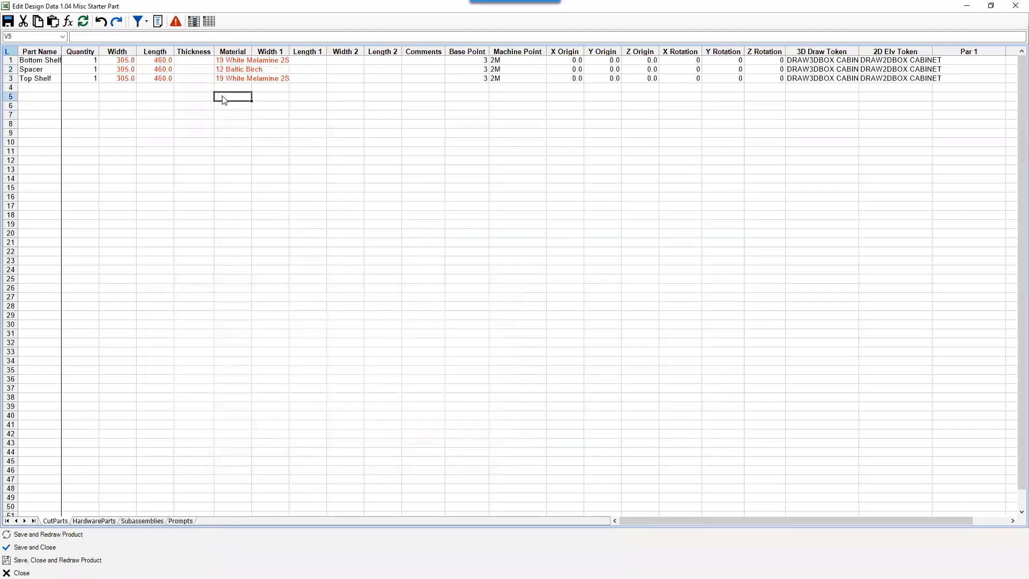
right_click(223, 100)
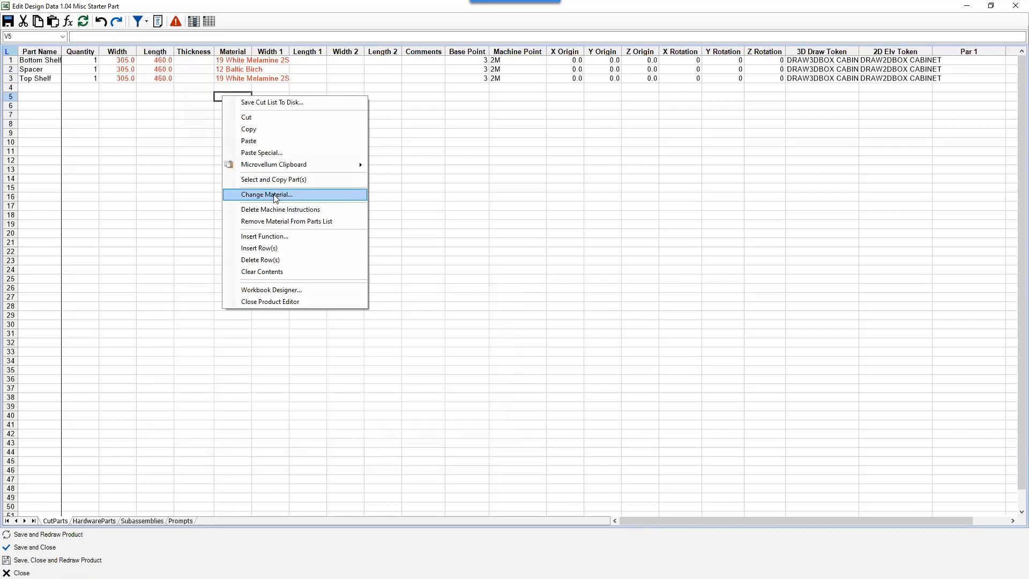
click(172, 107)
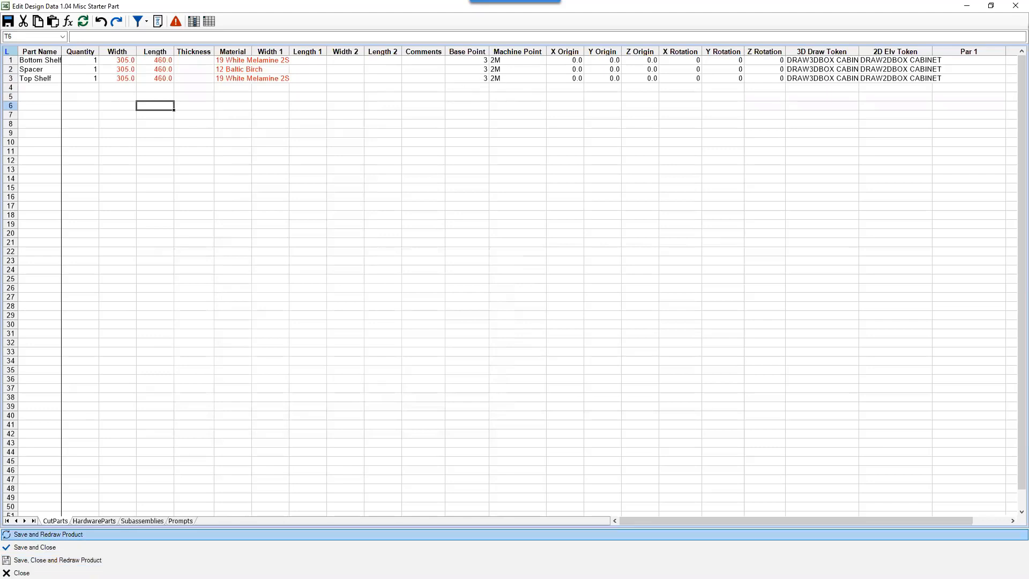
Step: Save, close and redraw the Misc Starter Part, and open its part properties from the drawing
click(57, 559)
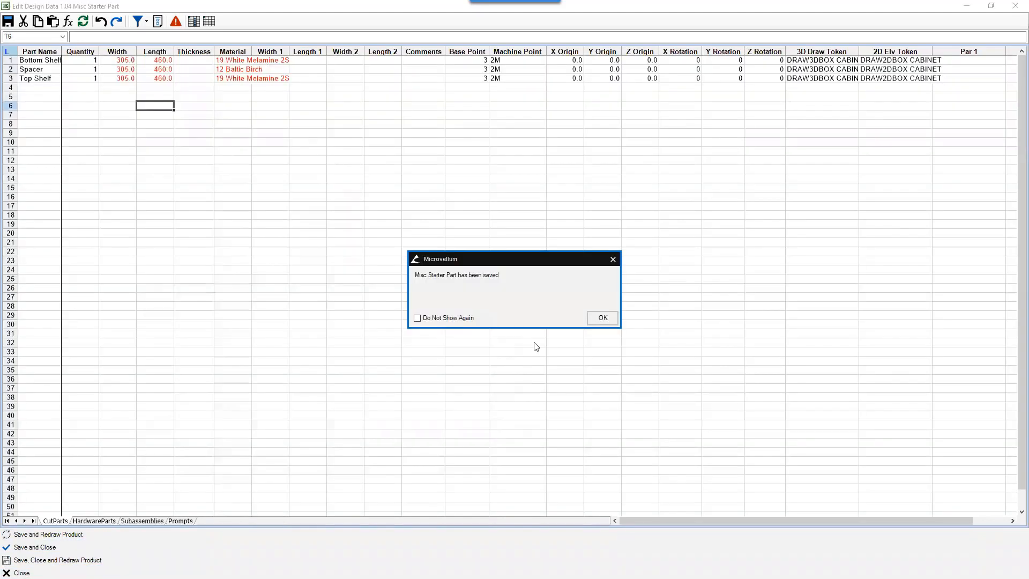
click(598, 319)
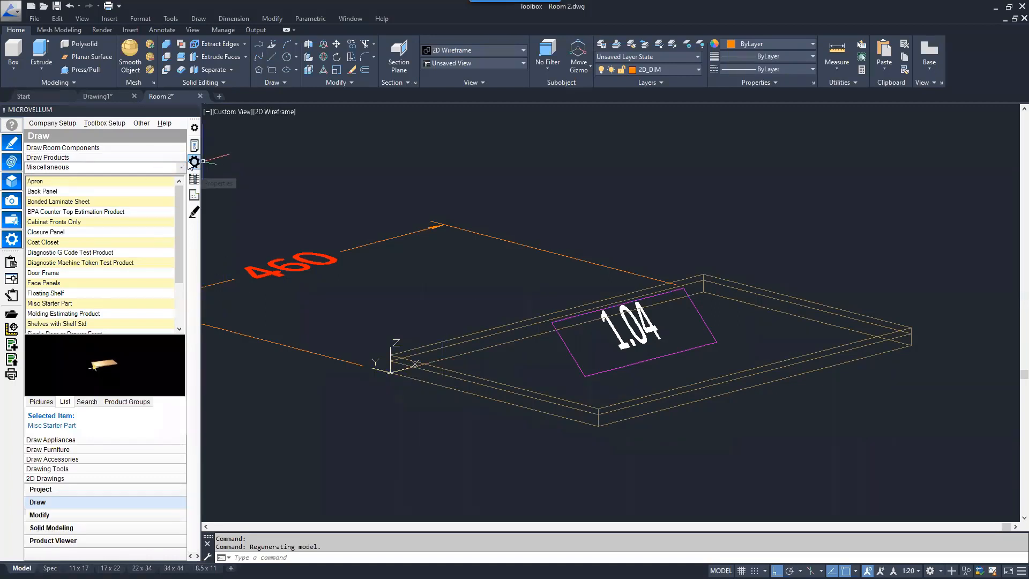
click(194, 179)
click(696, 277)
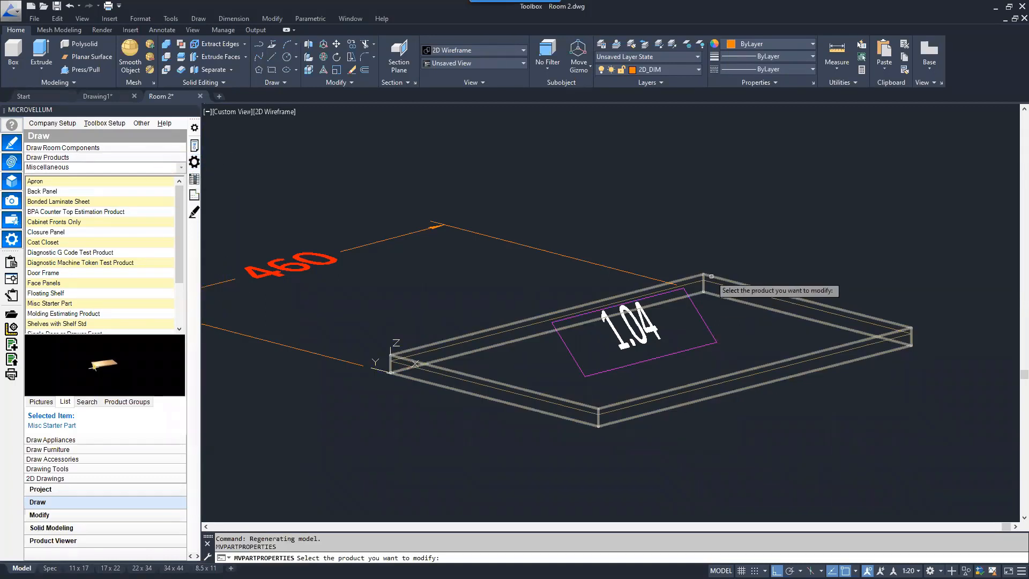
click(596, 367)
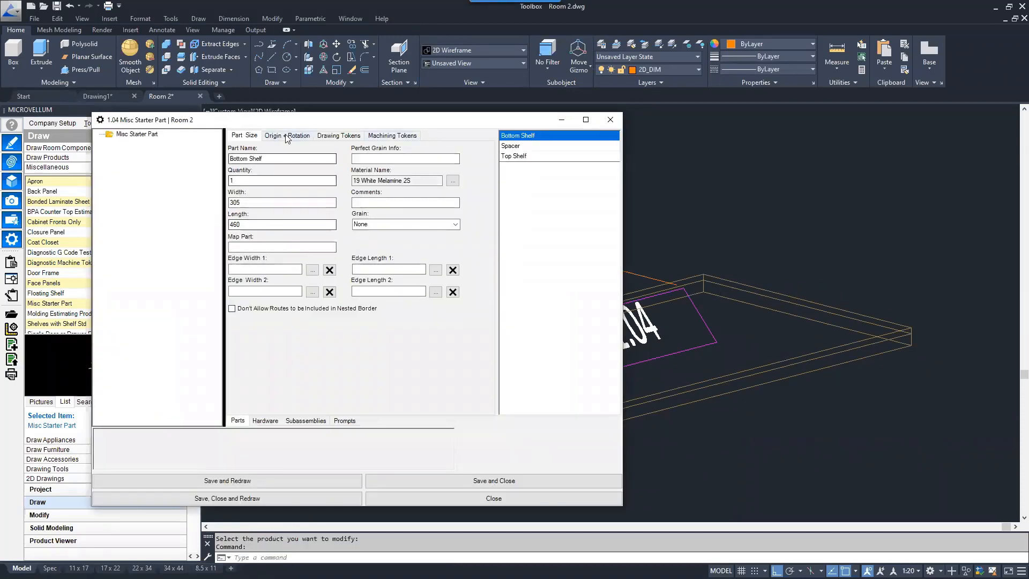
Step: Set the Spacer part's Z origin to the local variable formula =Material_Thickness
click(512, 147)
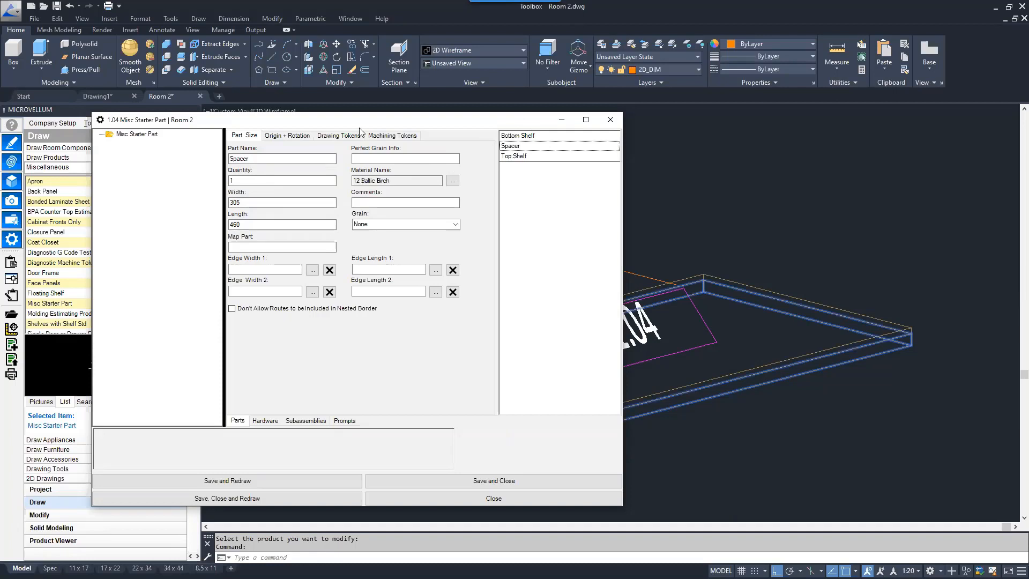
drag(363, 117, 359, 128)
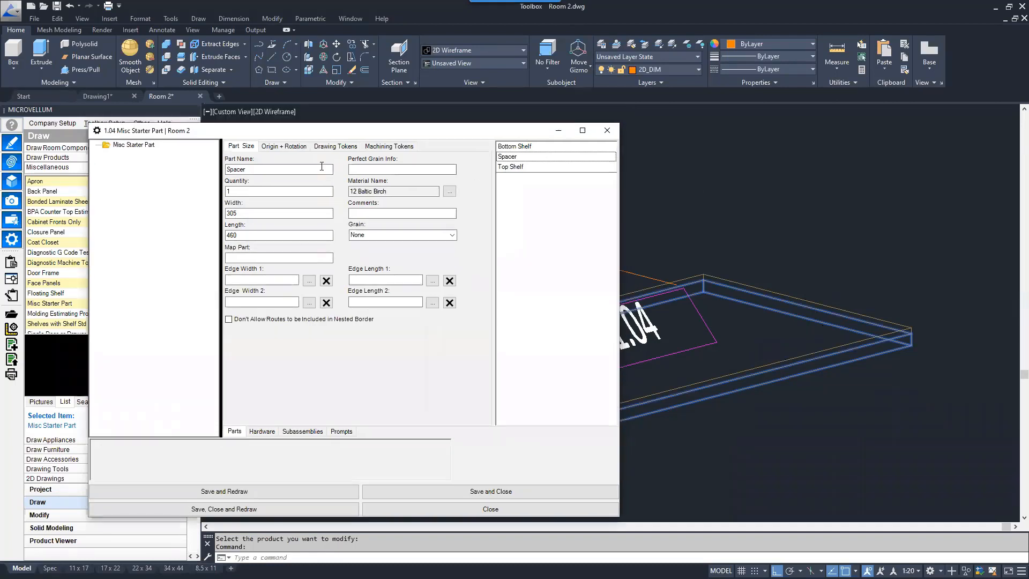
click(287, 148)
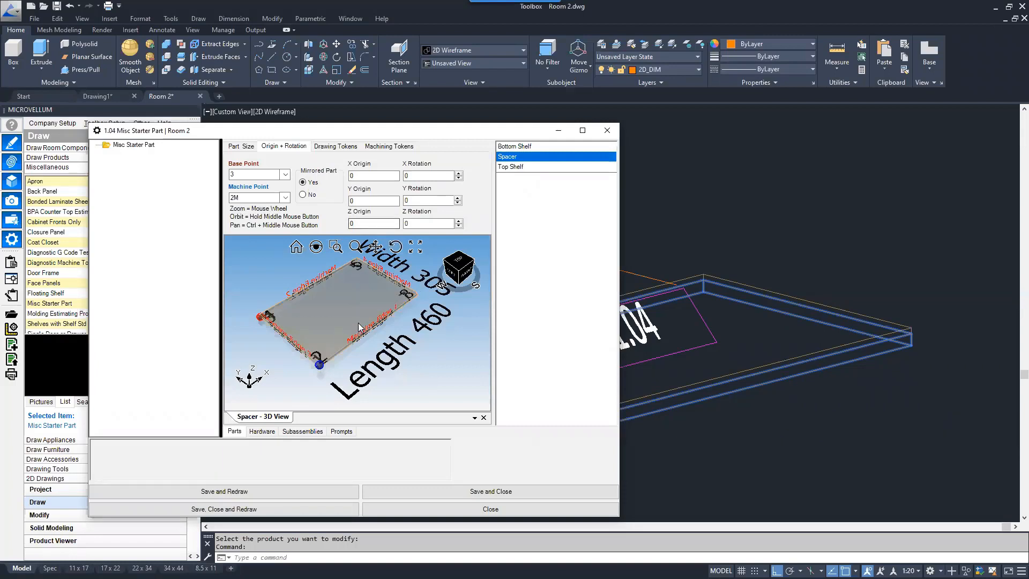
click(362, 224)
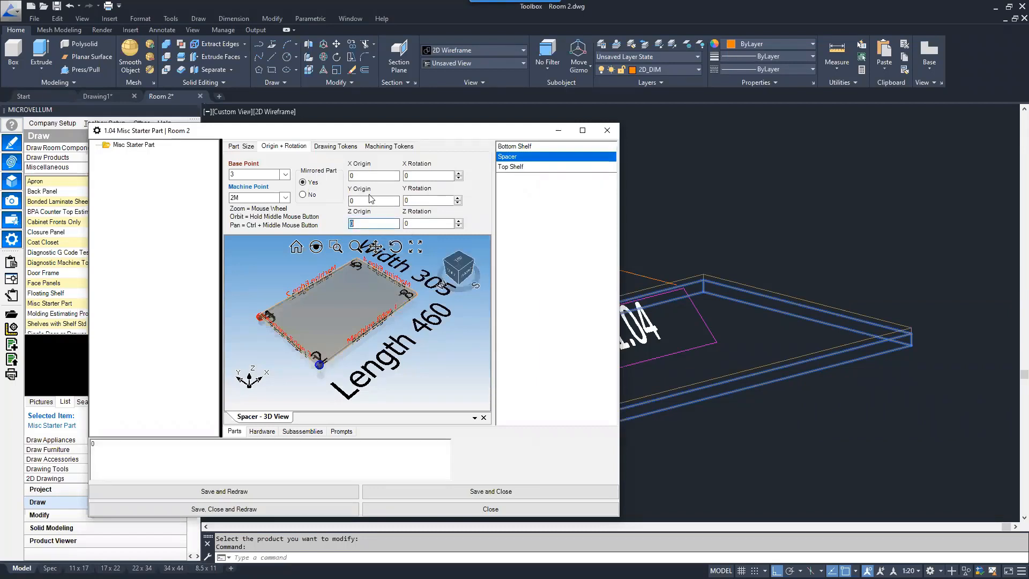
click(171, 455)
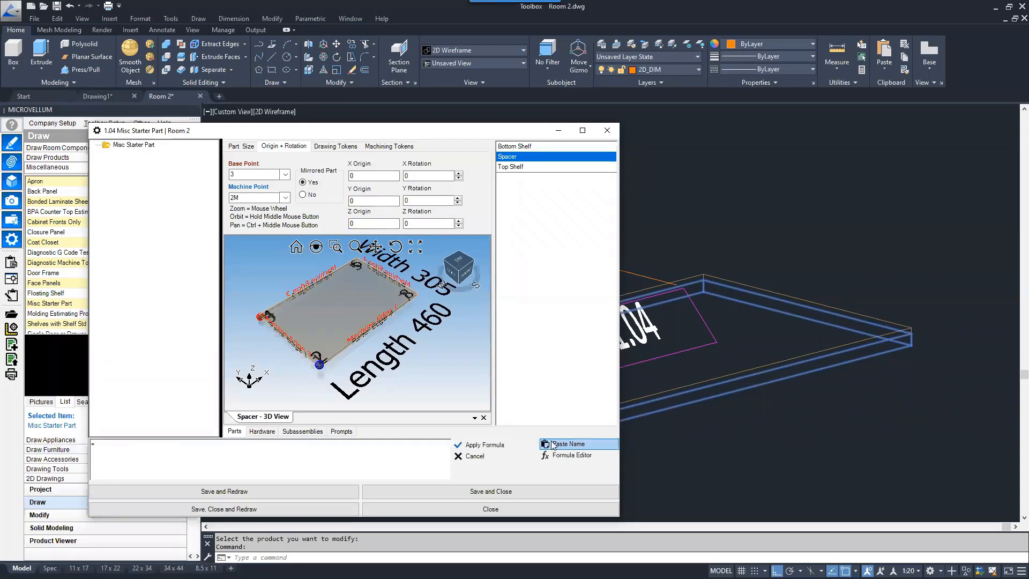
click(560, 444)
click(373, 154)
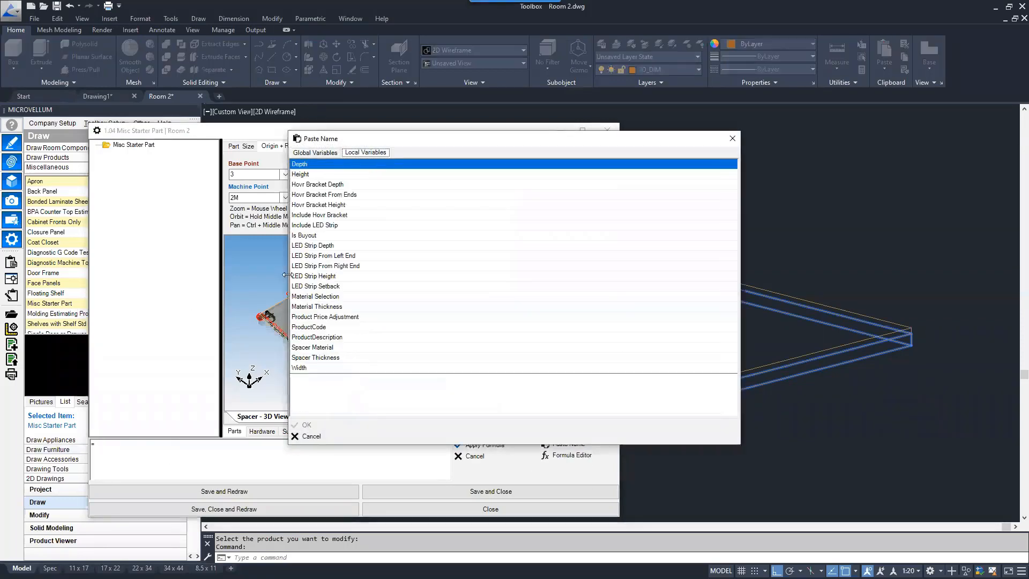
click(328, 266)
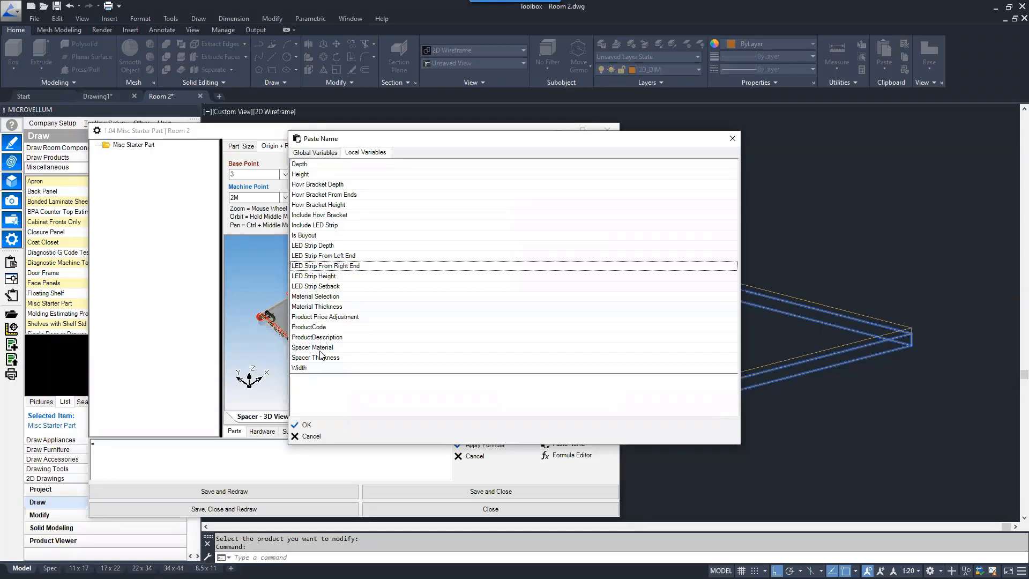
double_click(319, 307)
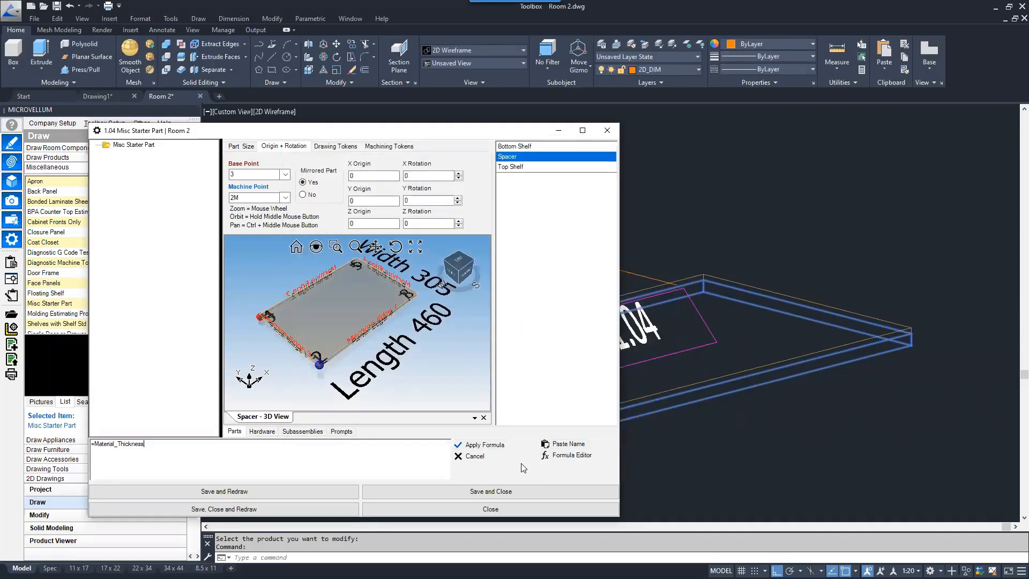
click(485, 445)
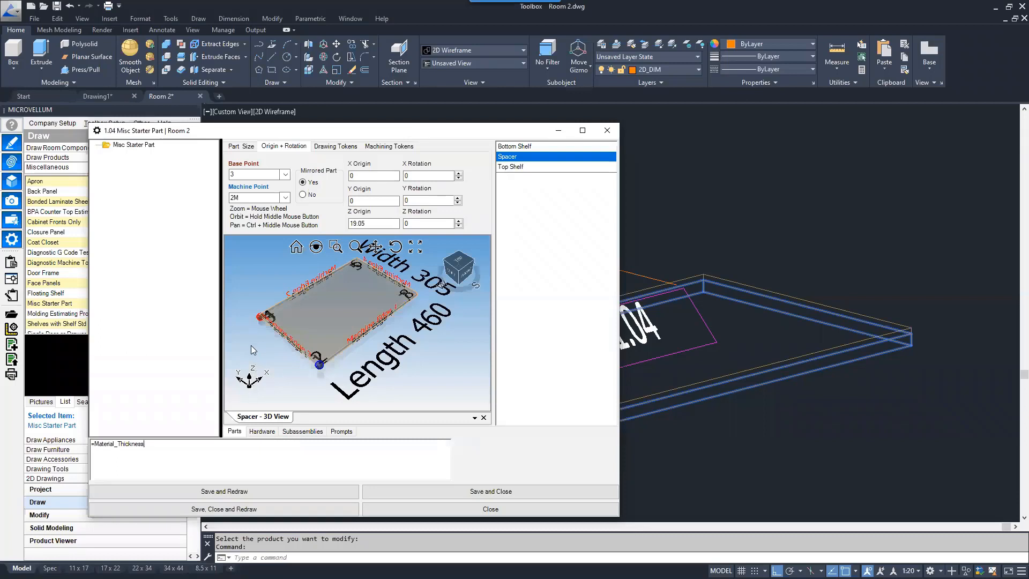
Step: Set the Top Shelf part's base point to 4
click(512, 170)
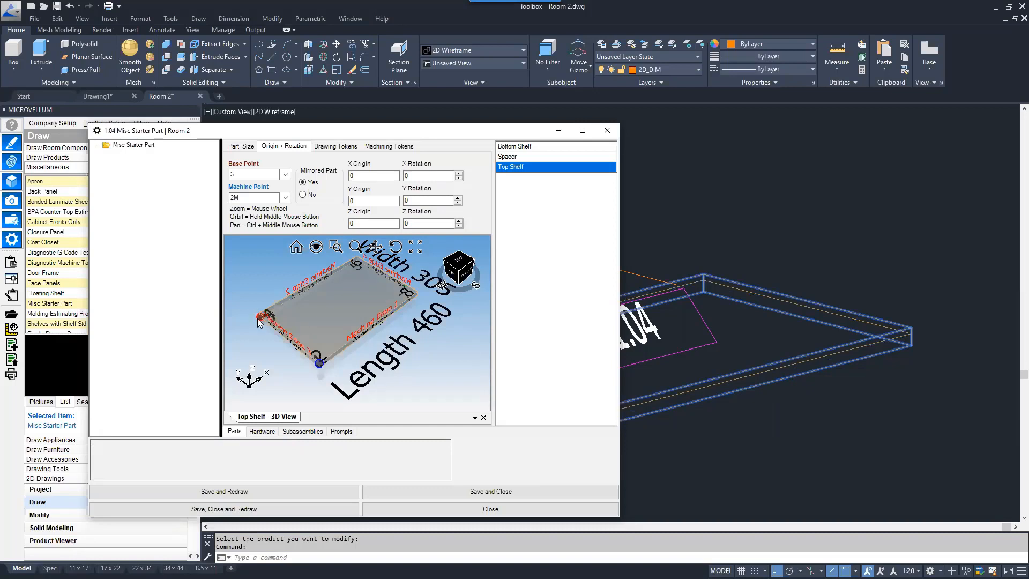
click(285, 174)
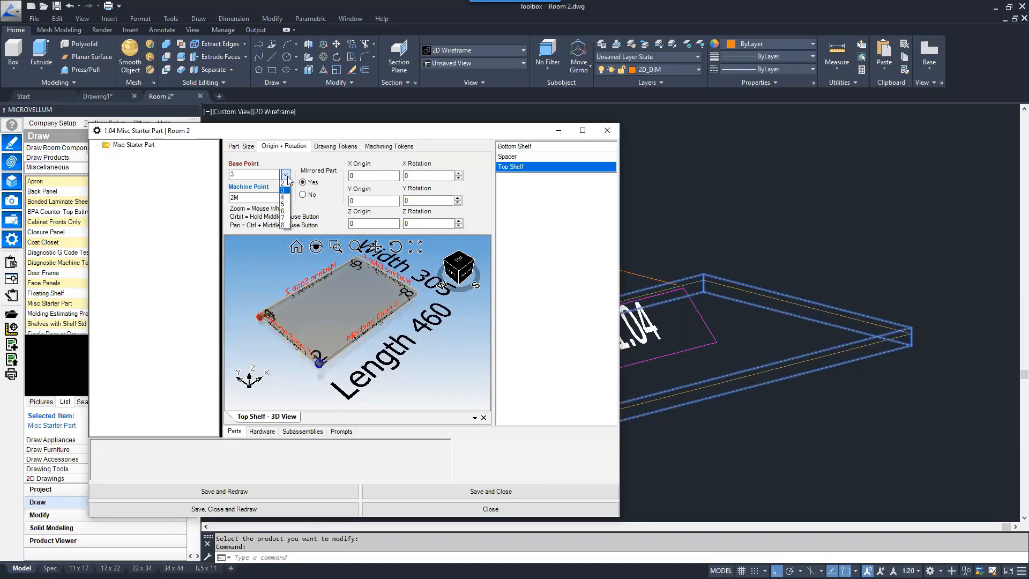
click(284, 198)
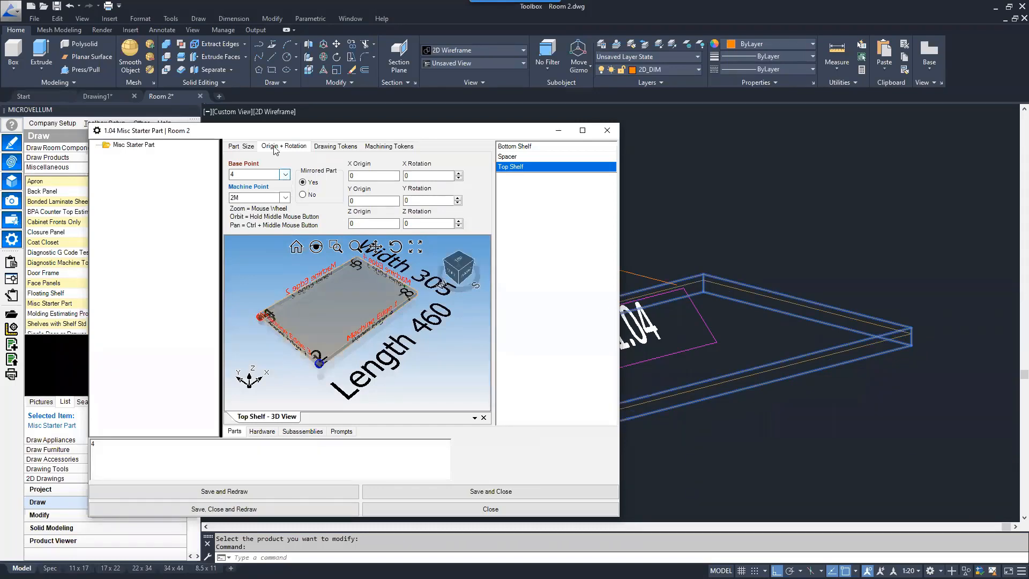
click(518, 168)
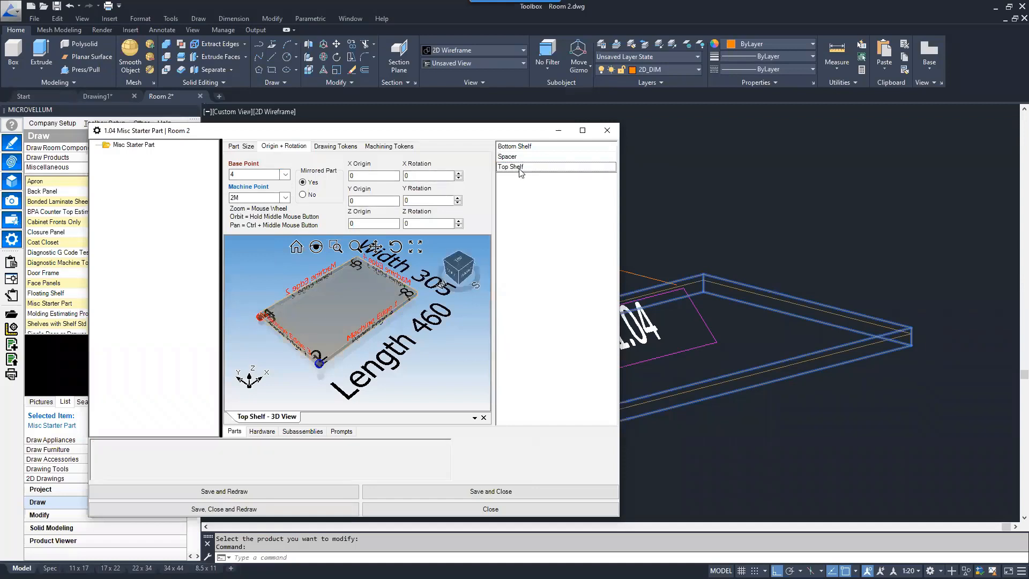
click(286, 175)
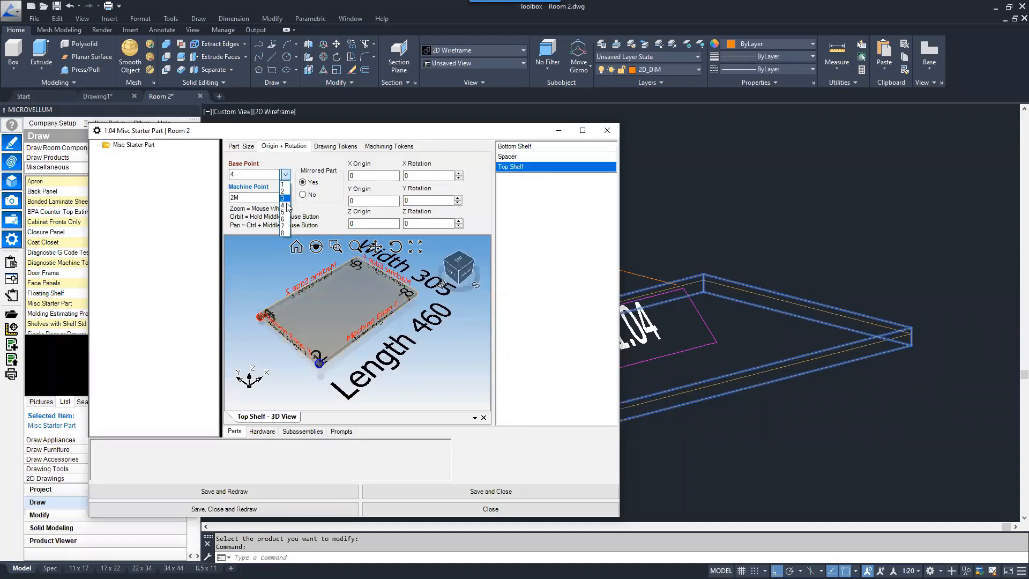
click(284, 204)
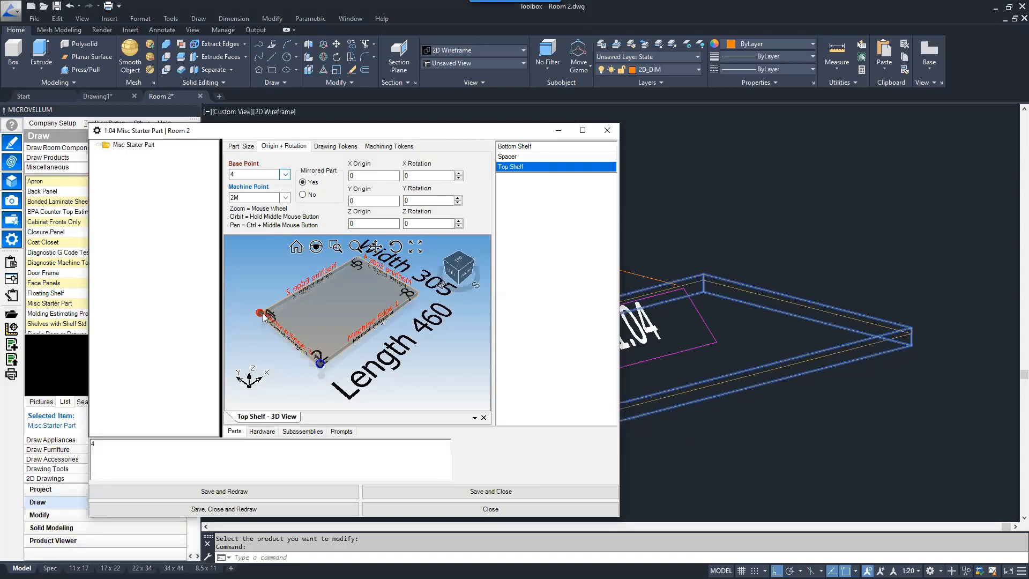
Step: Set the Top Shelf part's Z origin to the local variable formula =Height, and save and redraw the product
click(364, 222)
click(100, 440)
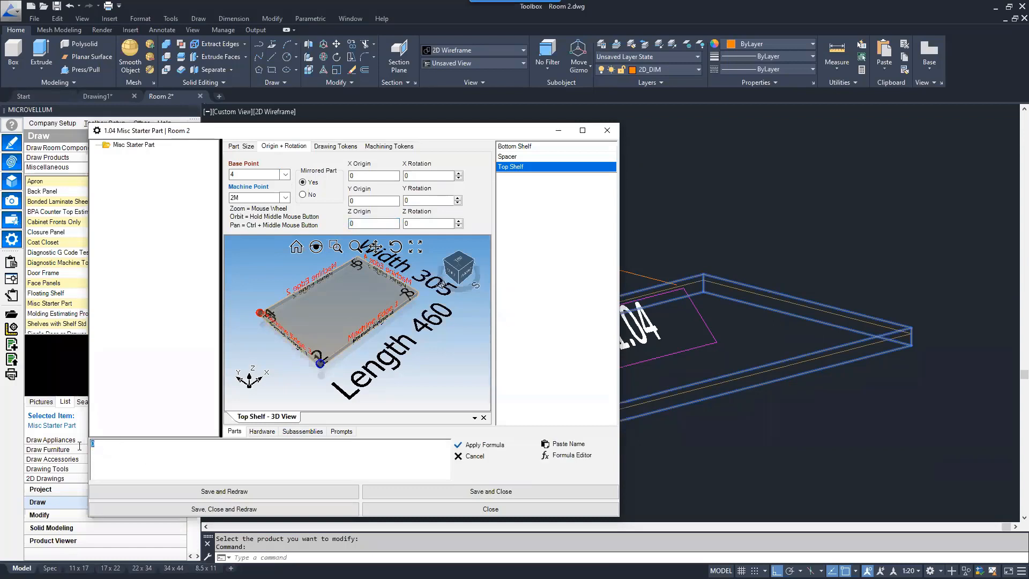
click(375, 225)
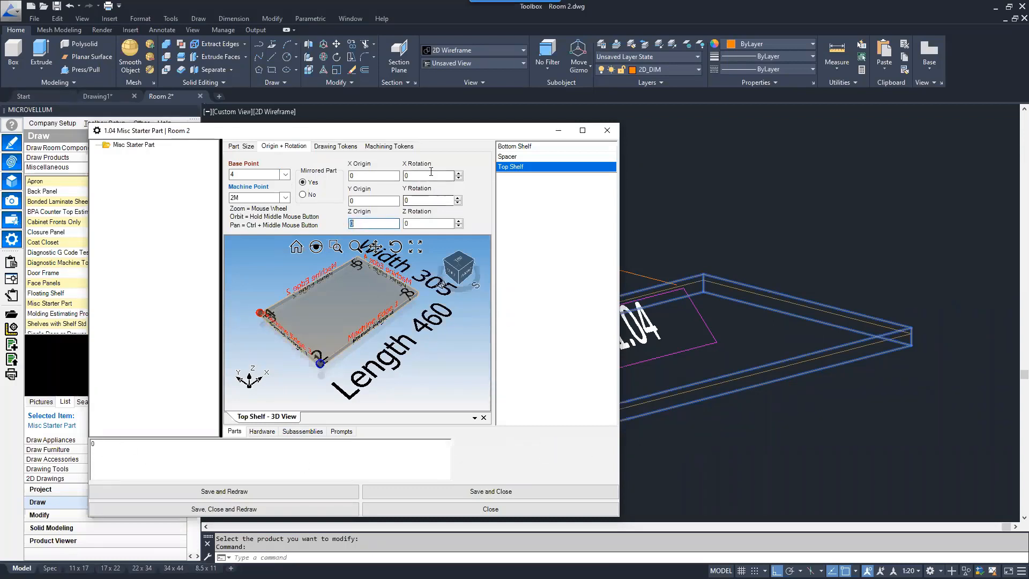
drag(102, 446, 80, 450)
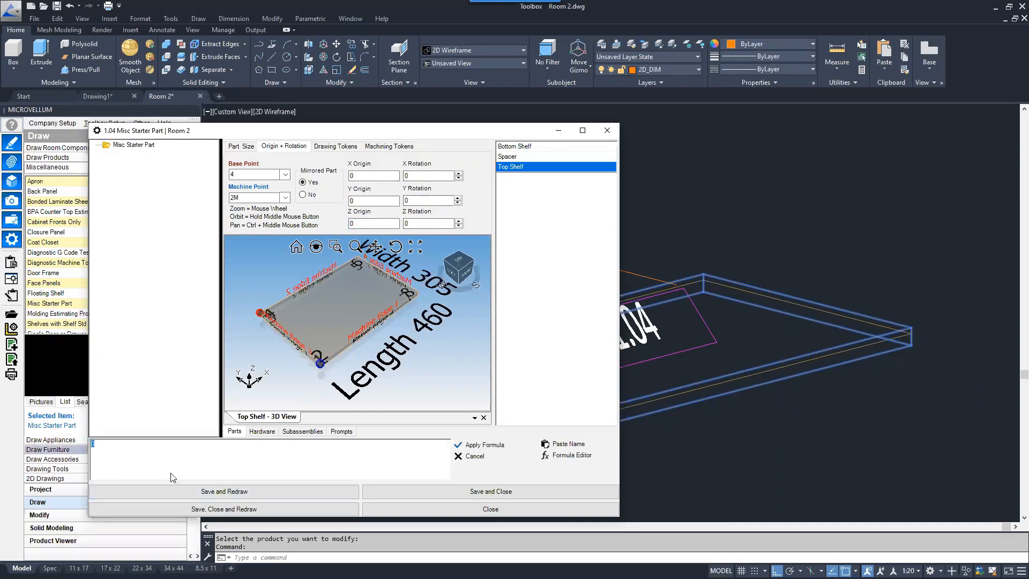
text(=)
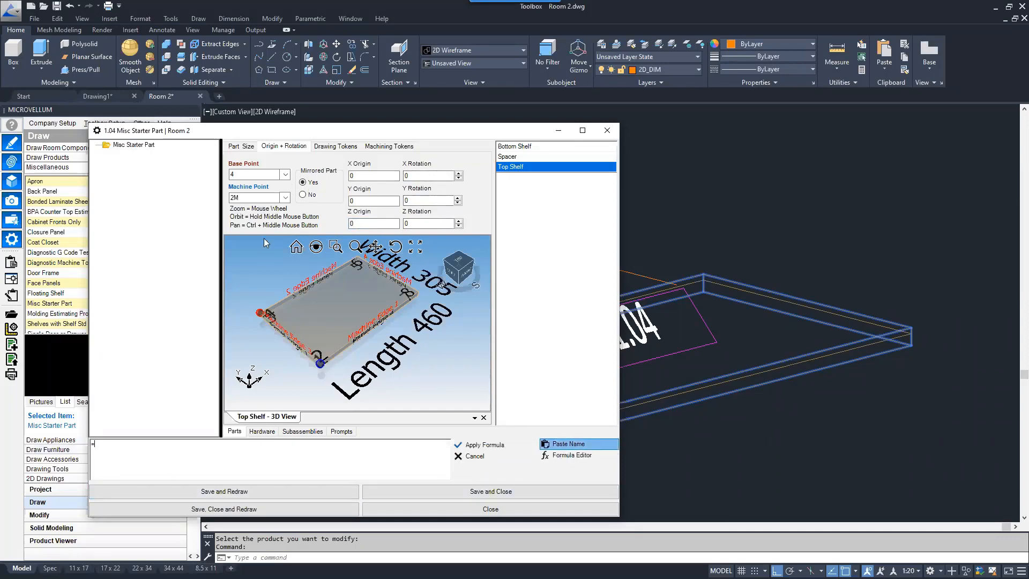
click(567, 444)
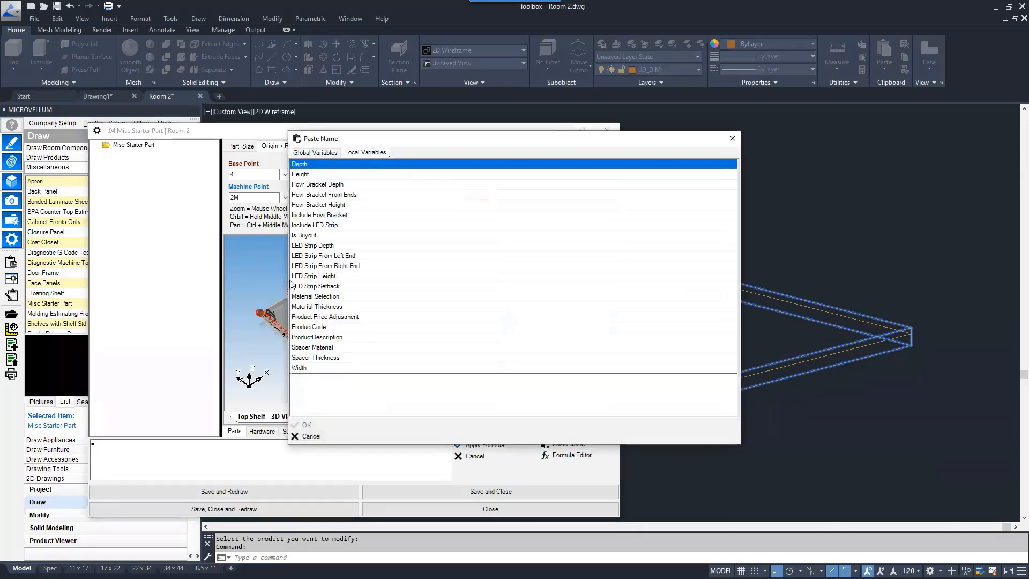
double_click(299, 175)
click(495, 445)
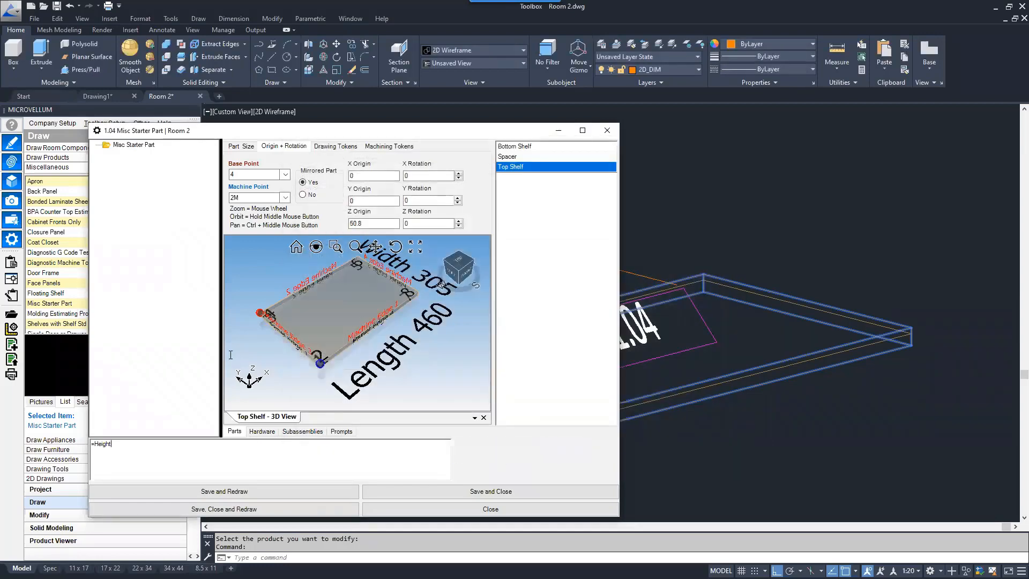
click(235, 492)
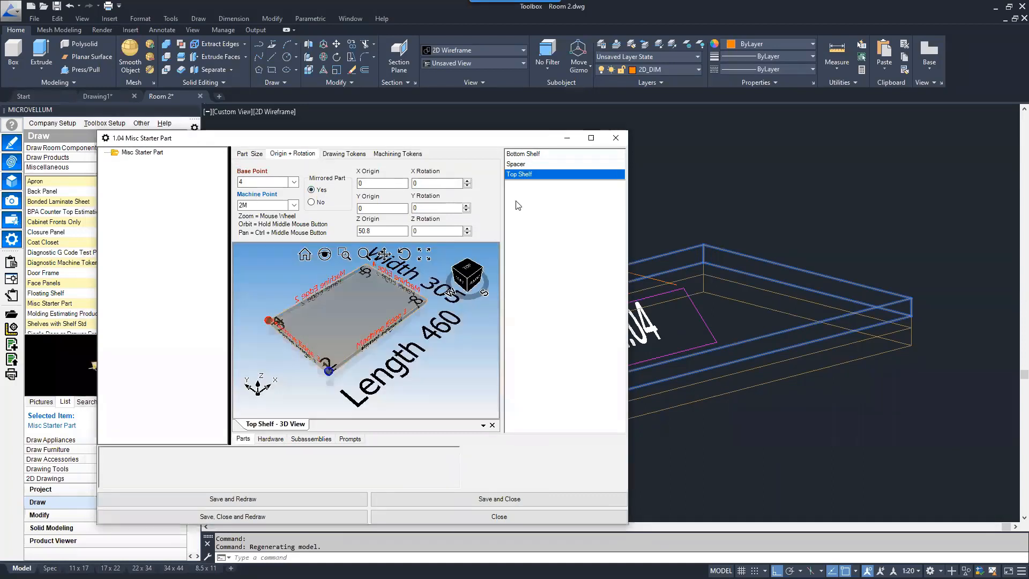
Step: Add a new part to the Misc Starter Part and name it LED Strip
right_click(518, 205)
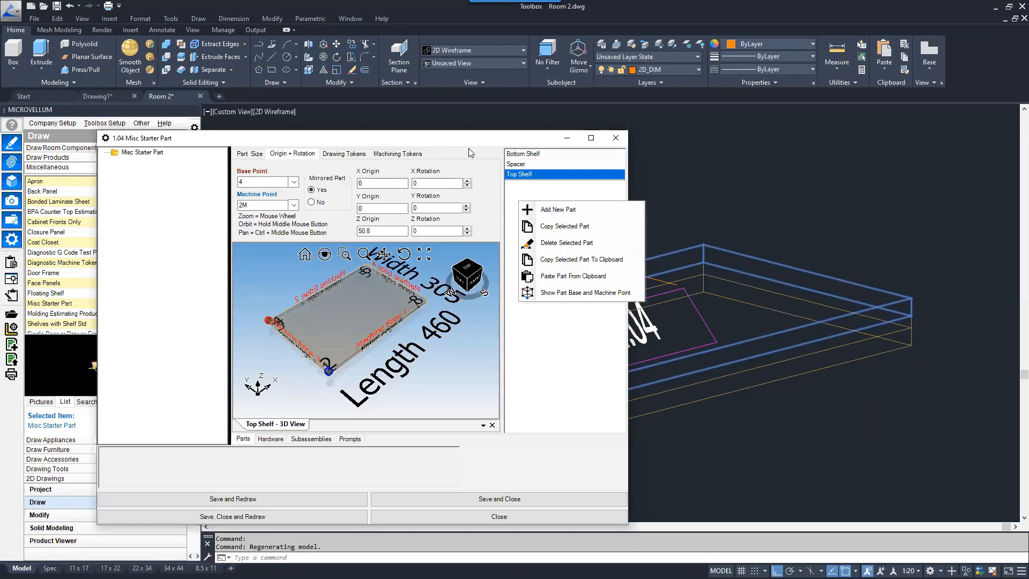
click(554, 213)
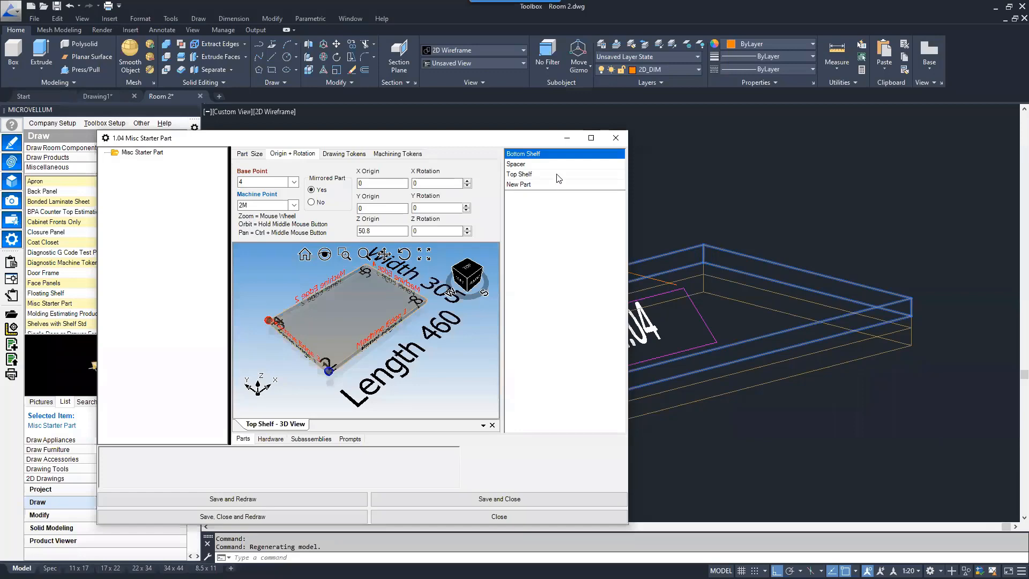
double_click(533, 184)
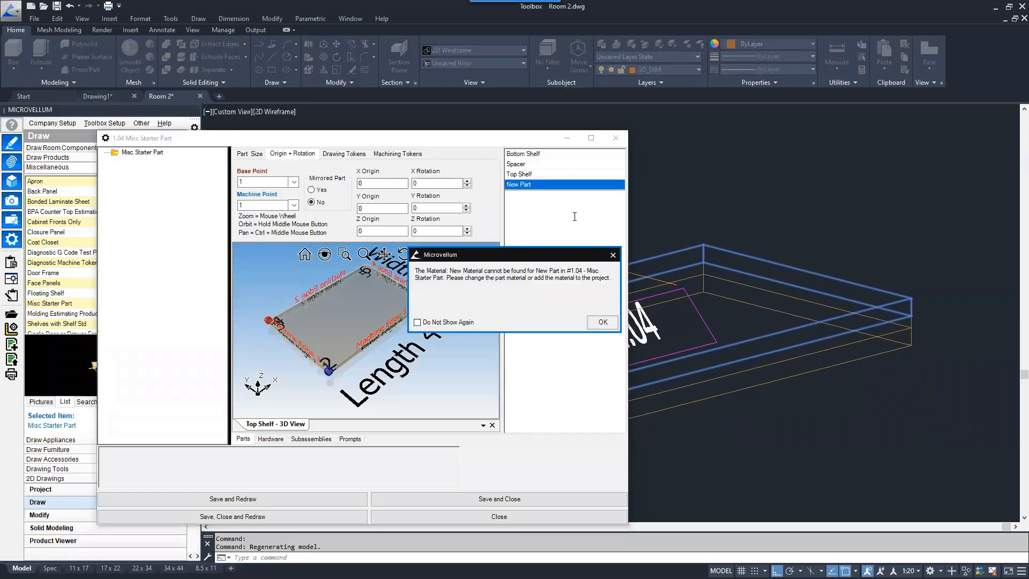
click(602, 330)
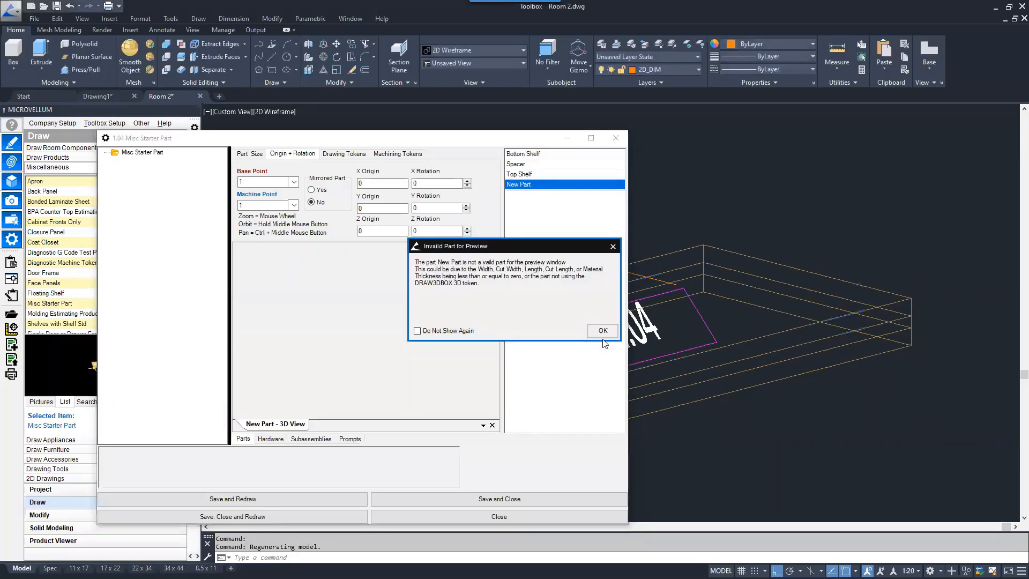
click(602, 330)
click(262, 154)
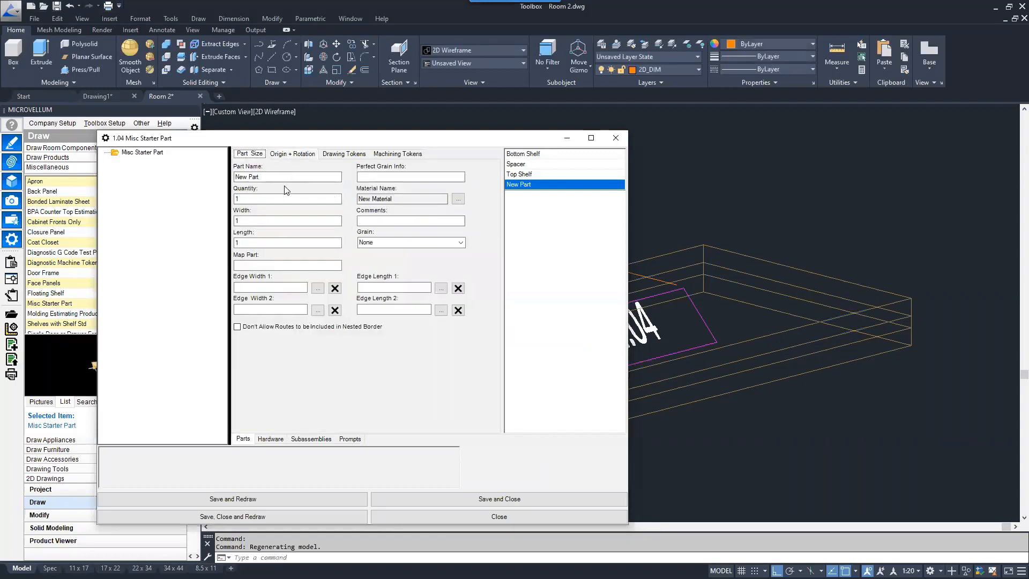
text(LED Strip)
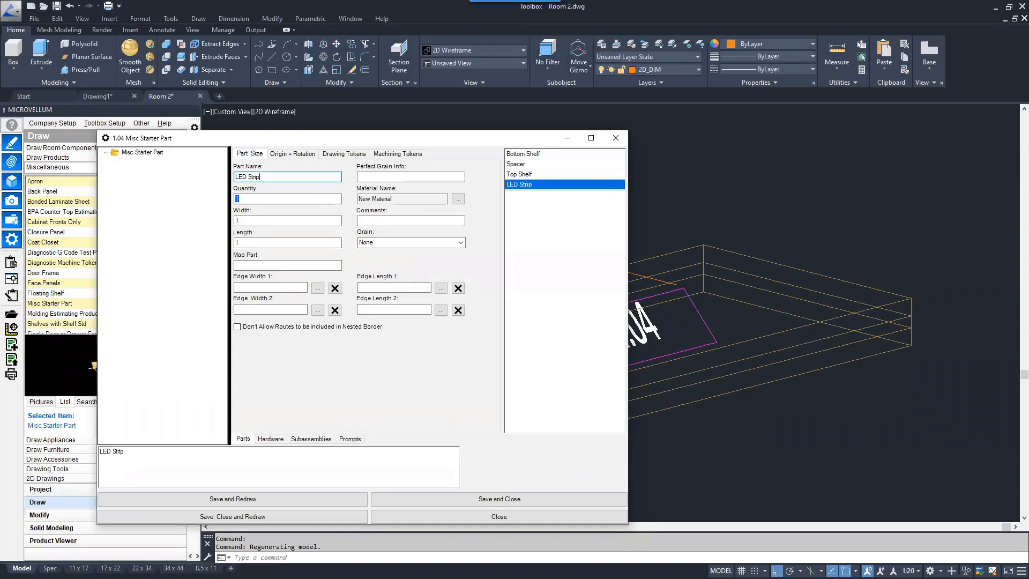
key(Tab)
Step: Set the LED Strip part's quantity to the local variable formula =Include_LED_Strip
text(=)
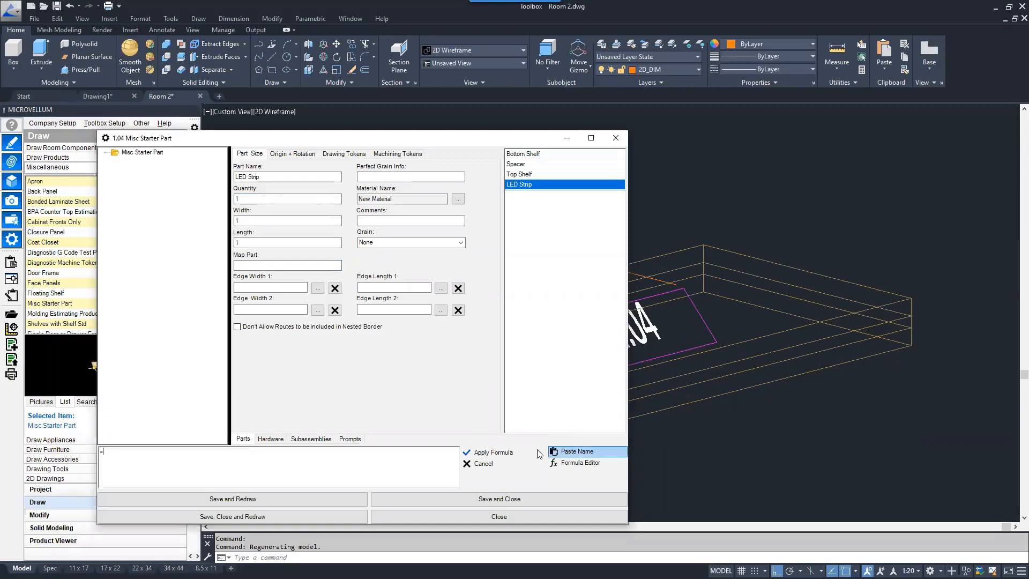
click(576, 451)
click(375, 153)
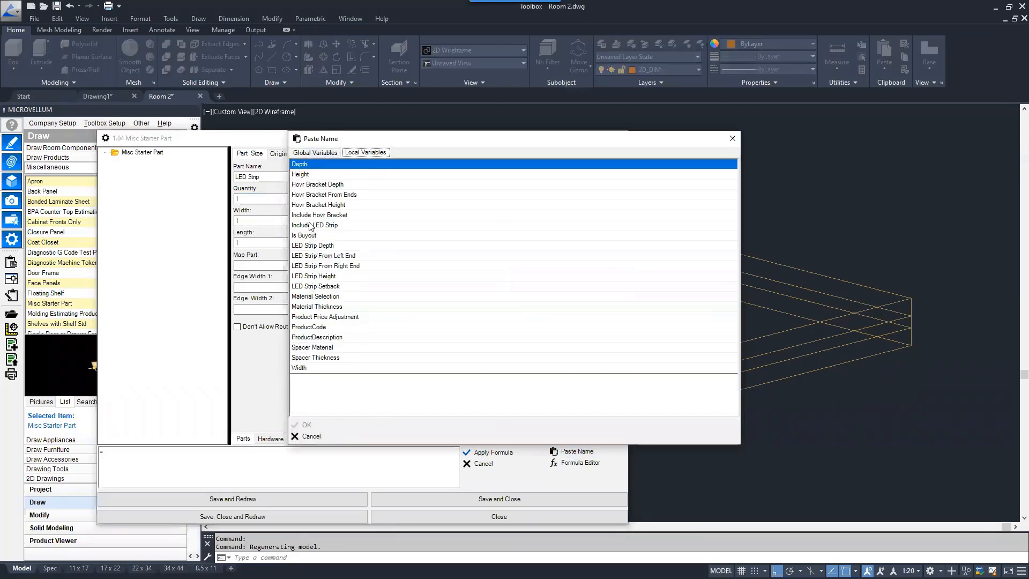
click(329, 227)
double_click(331, 229)
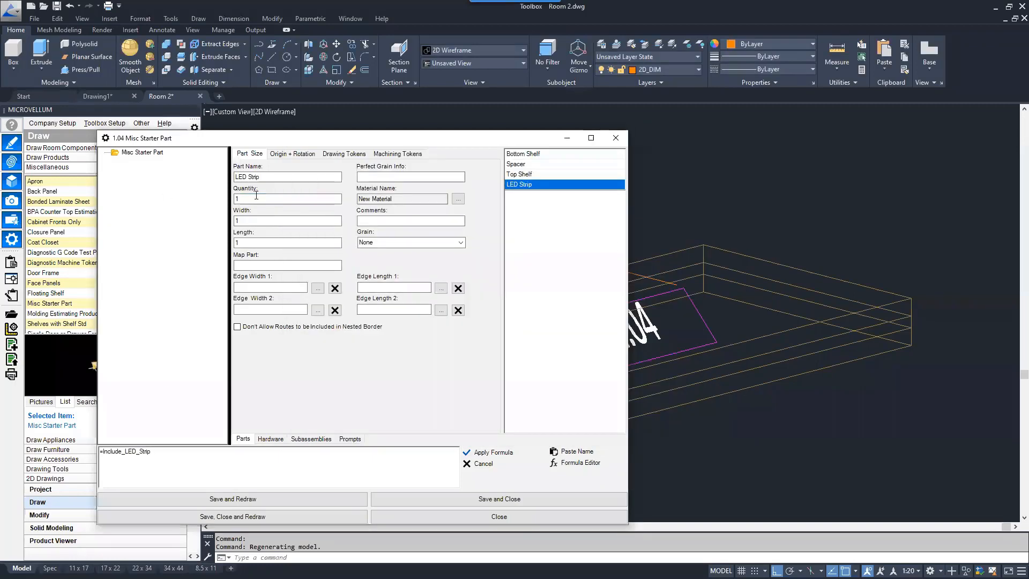
click(499, 453)
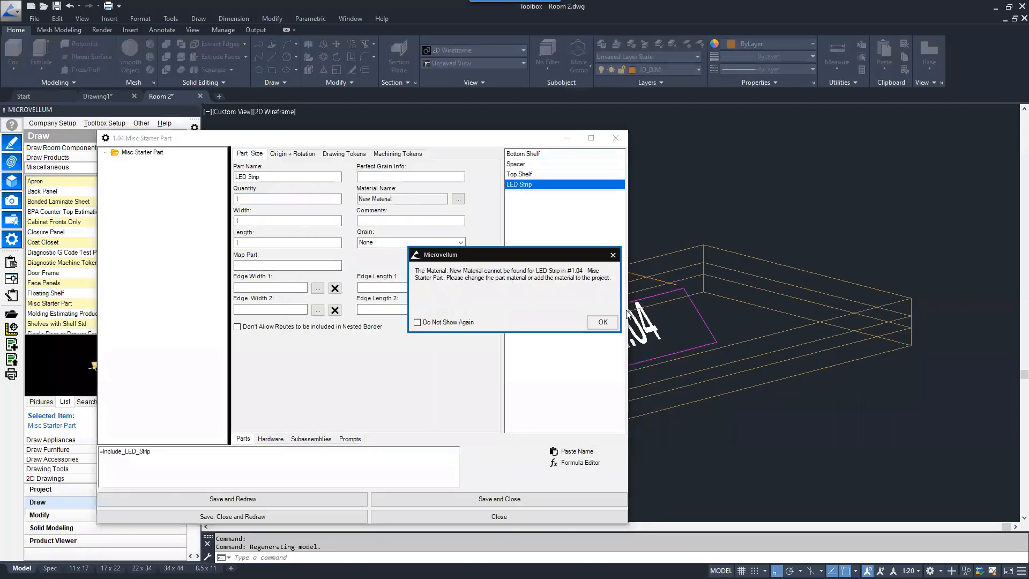
click(604, 323)
Step: Assign the buyout material Hafele Light Extrusion 83372847 to the LED Strip part
click(402, 198)
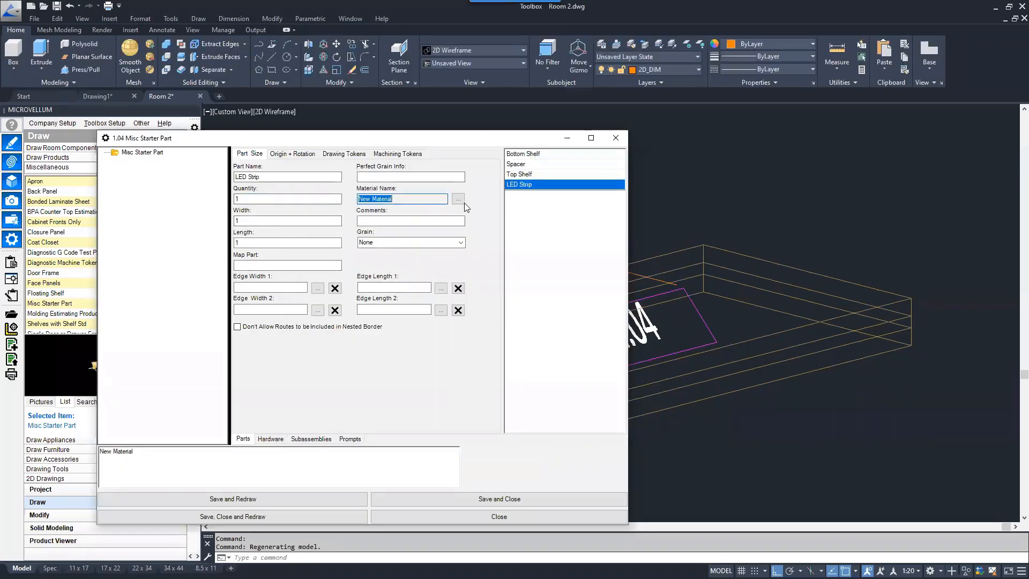
click(458, 200)
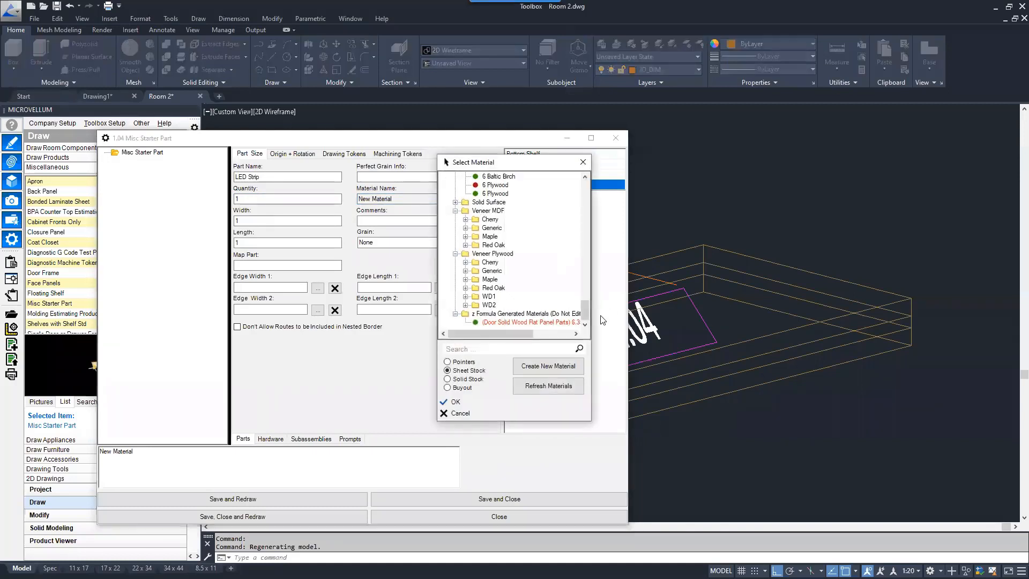
click(460, 378)
click(462, 387)
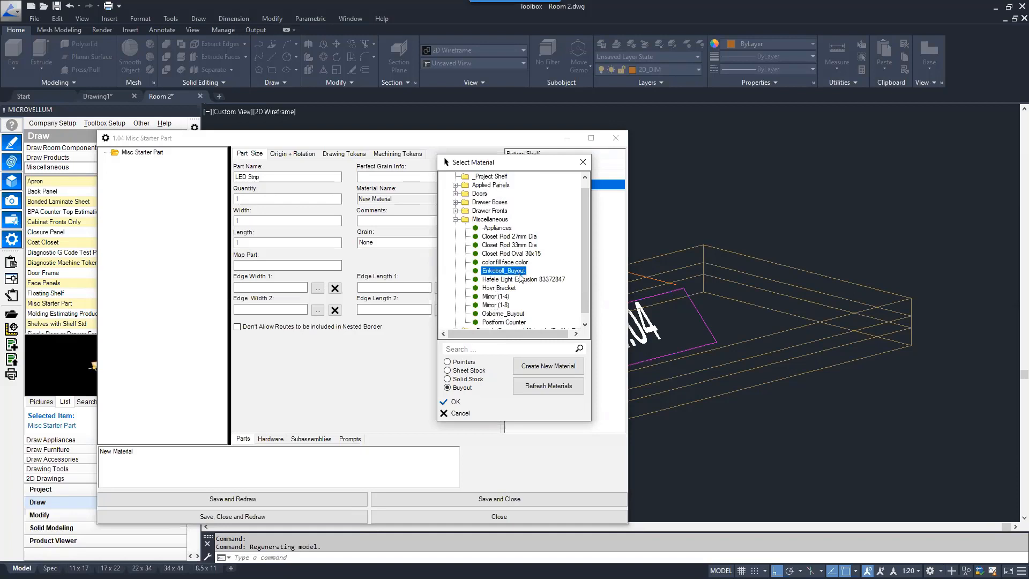
click(511, 280)
double_click(525, 282)
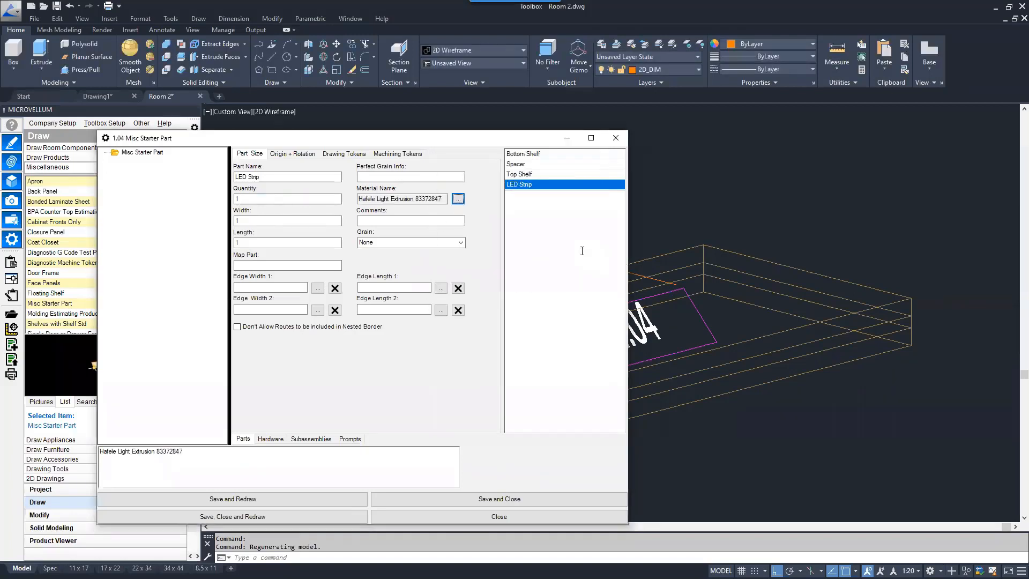
click(392, 199)
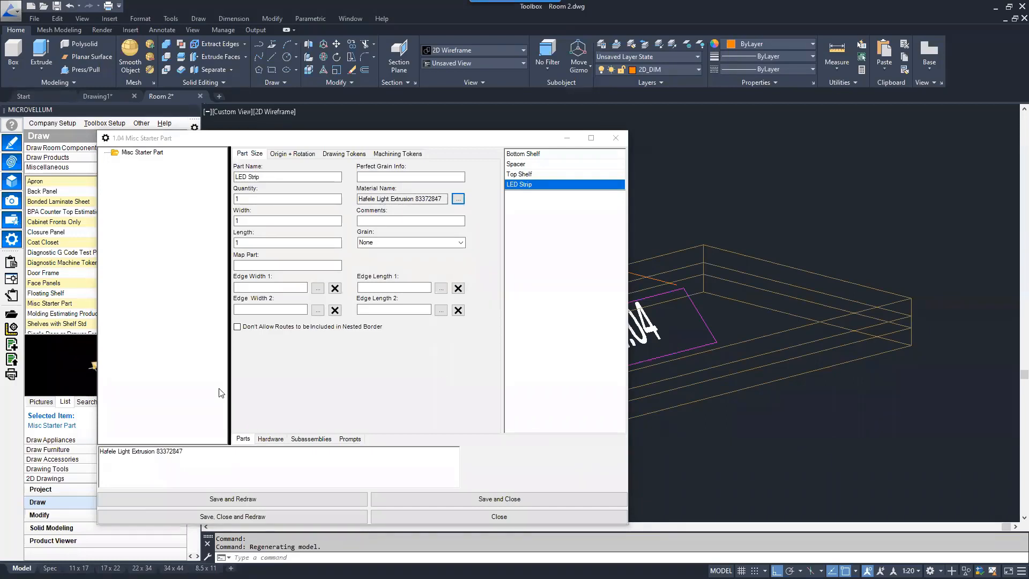
Step: Set the LED Strip part's width to the local variable formula =LED_Strip_Height
click(245, 222)
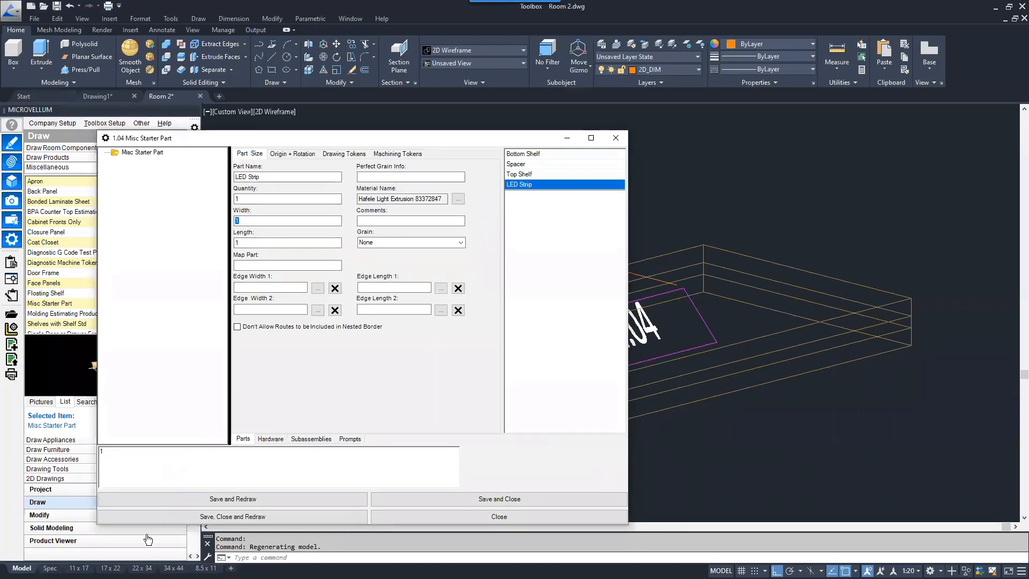
drag(196, 465, 20, 445)
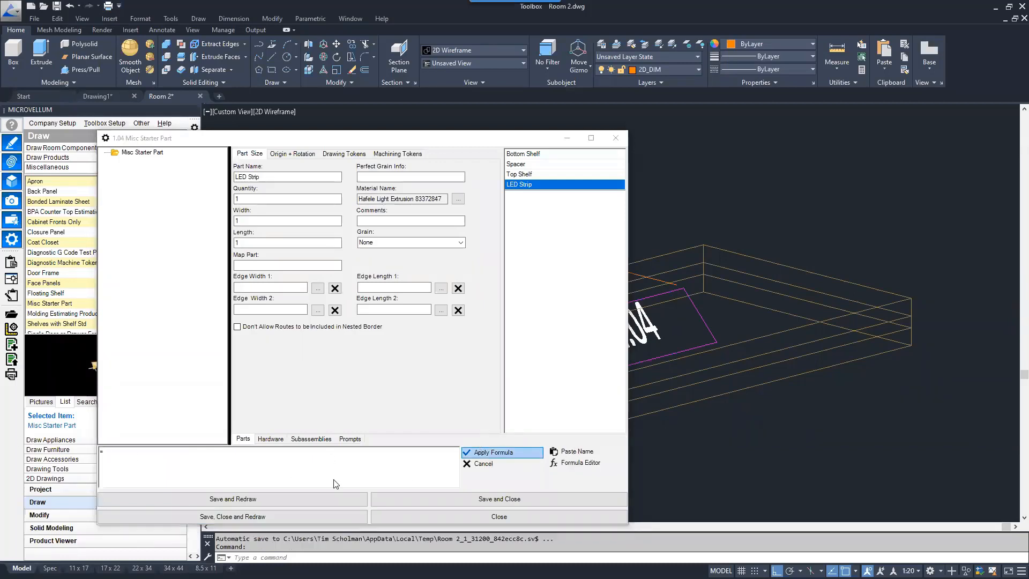
click(573, 451)
click(366, 153)
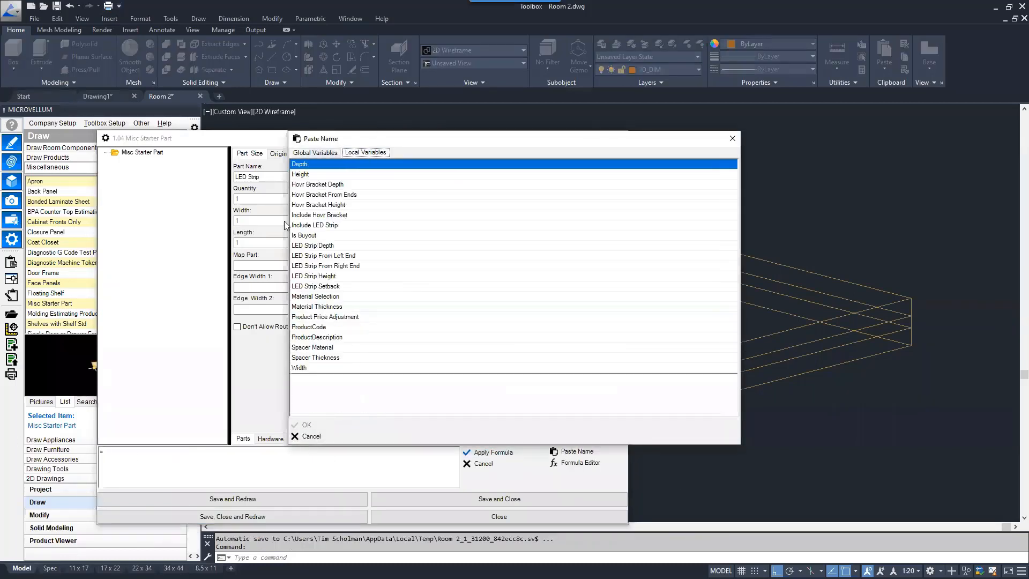
click(318, 267)
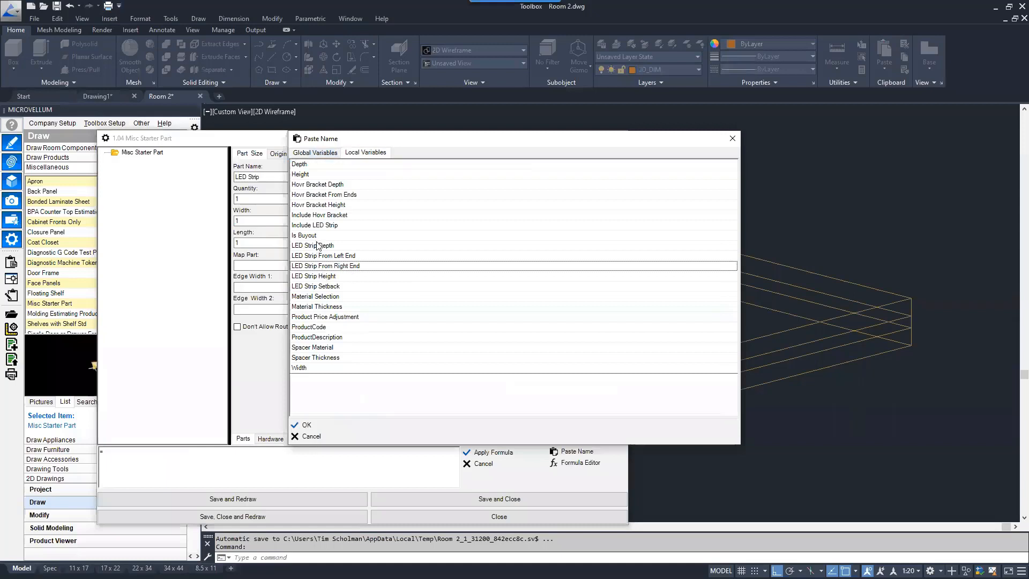
double_click(320, 276)
click(513, 453)
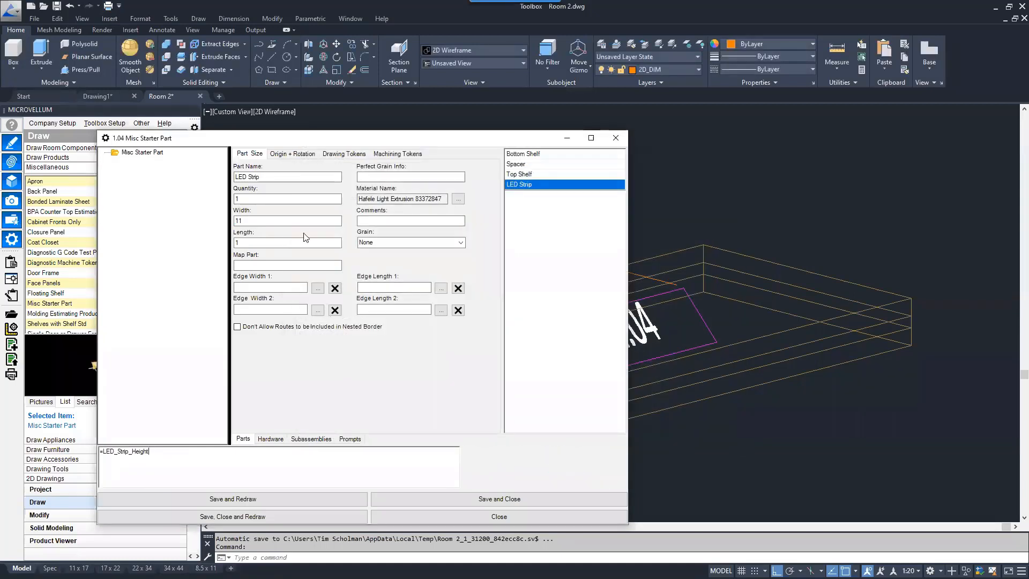
Step: Begin the LED Strip part's length formula with the local variable Width, as =Width
click(259, 242)
drag(130, 451, 80, 450)
text(=)
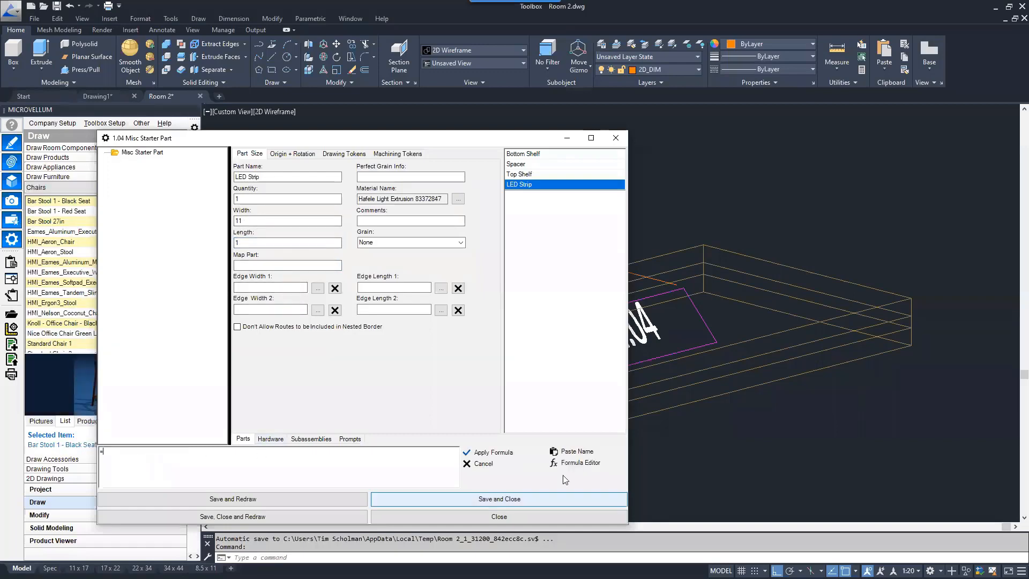
click(590, 456)
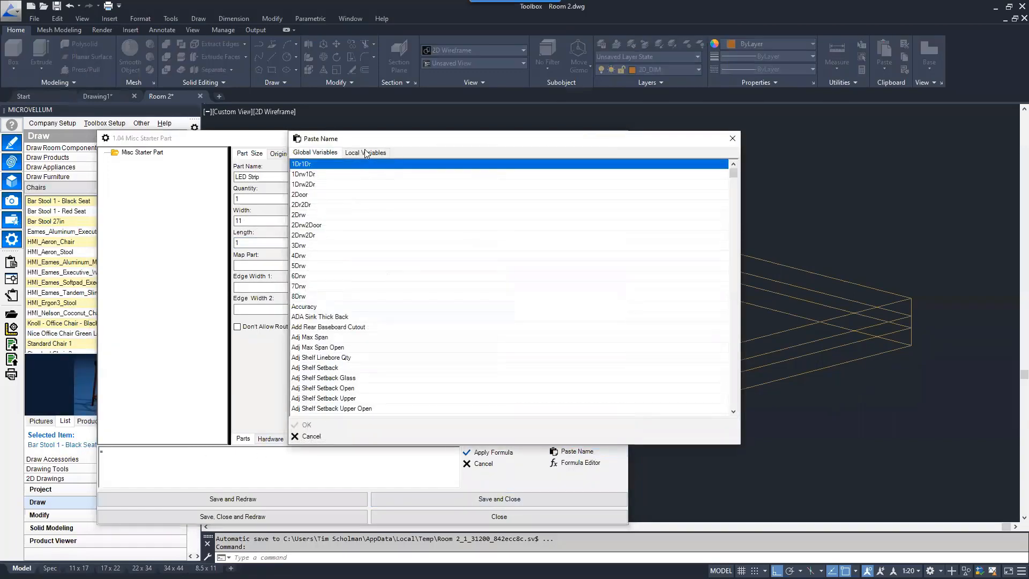
click(365, 152)
click(327, 367)
double_click(327, 369)
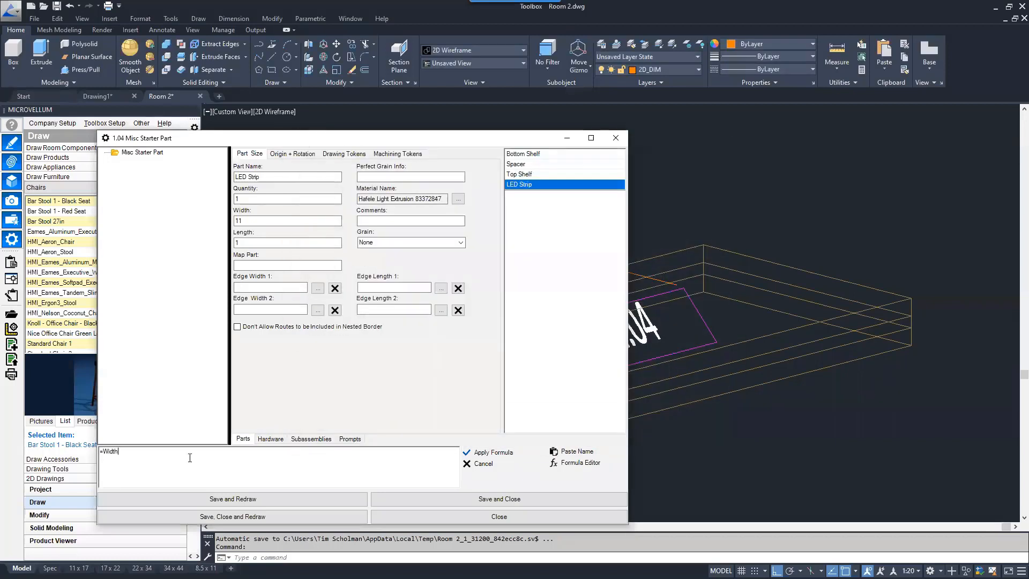
Step: Subtract the local variables LED_Strip_From_Left_End and LED_Strip_From_Right_End in the LED Strip's length formula and apply it
text(-)
click(575, 452)
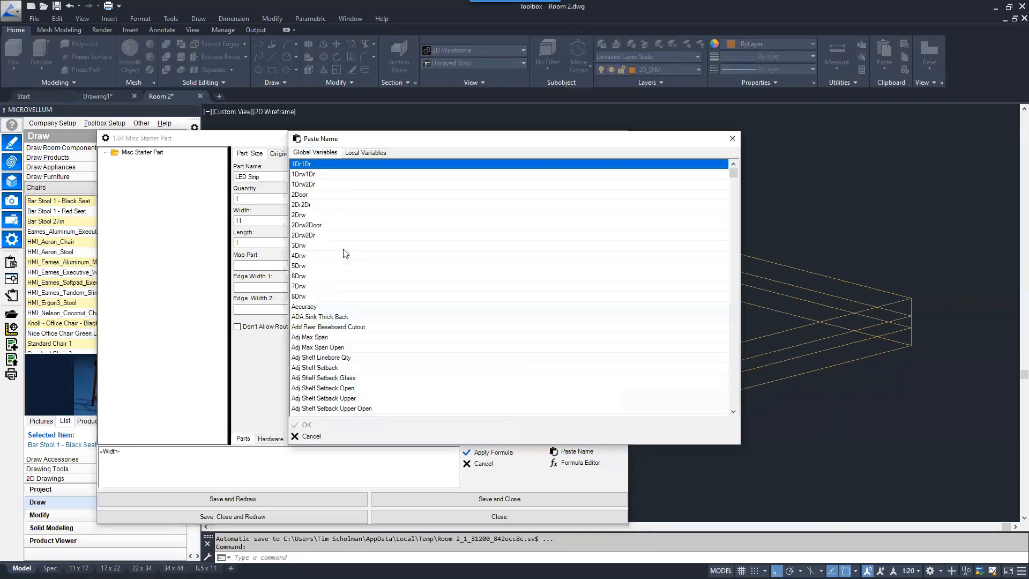
click(366, 152)
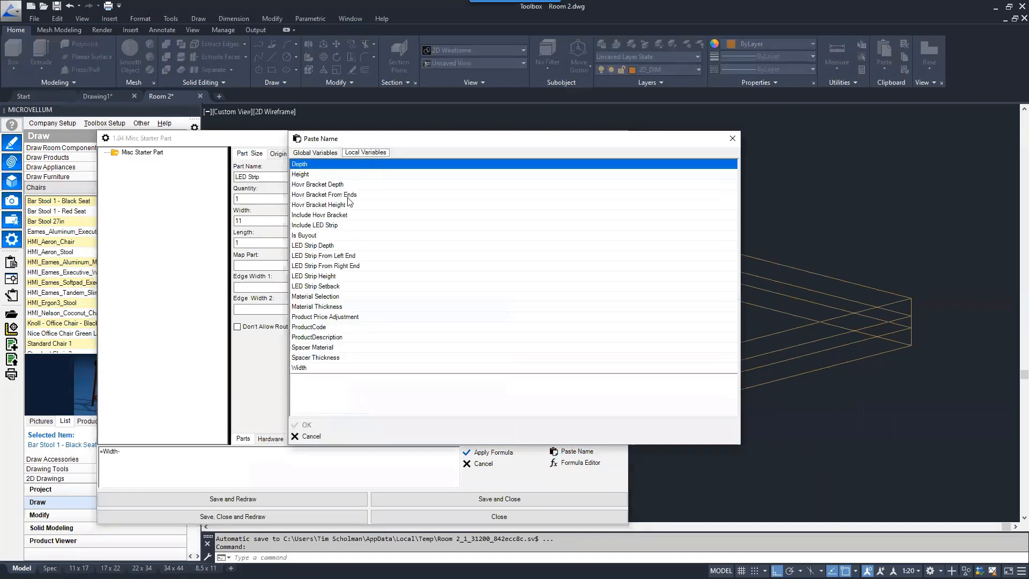
double_click(339, 256)
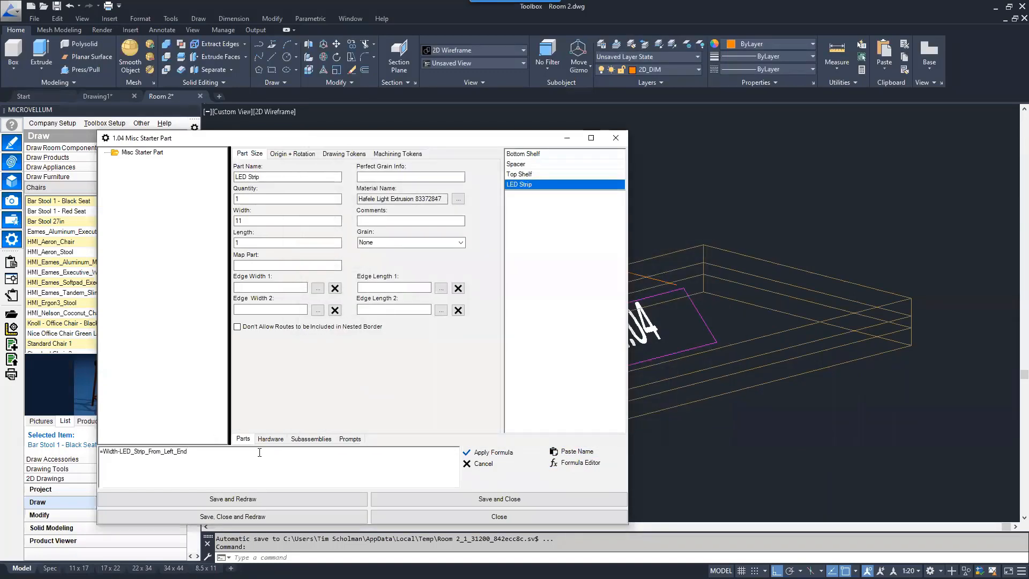
text(-)
click(575, 451)
click(365, 152)
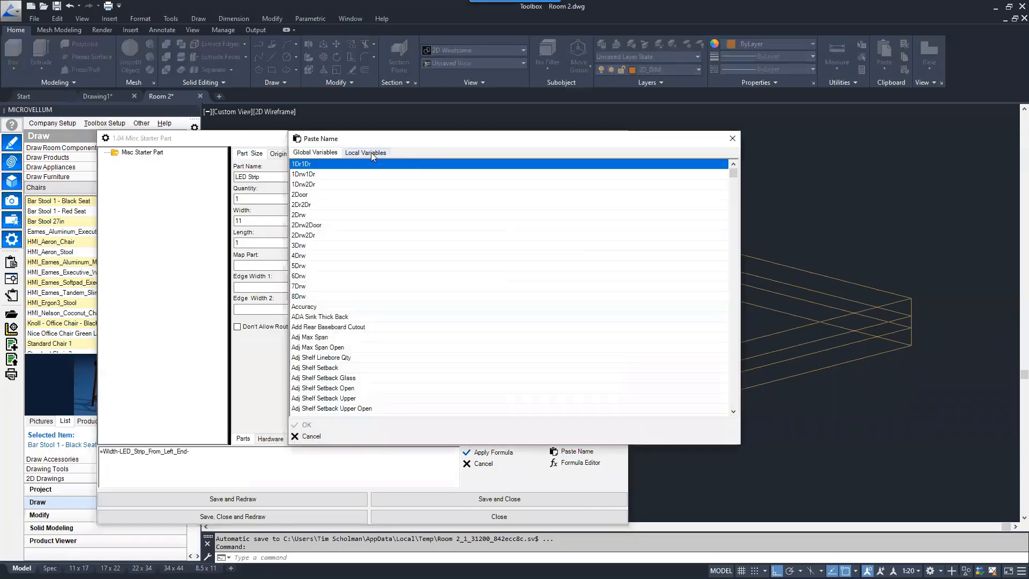
double_click(343, 265)
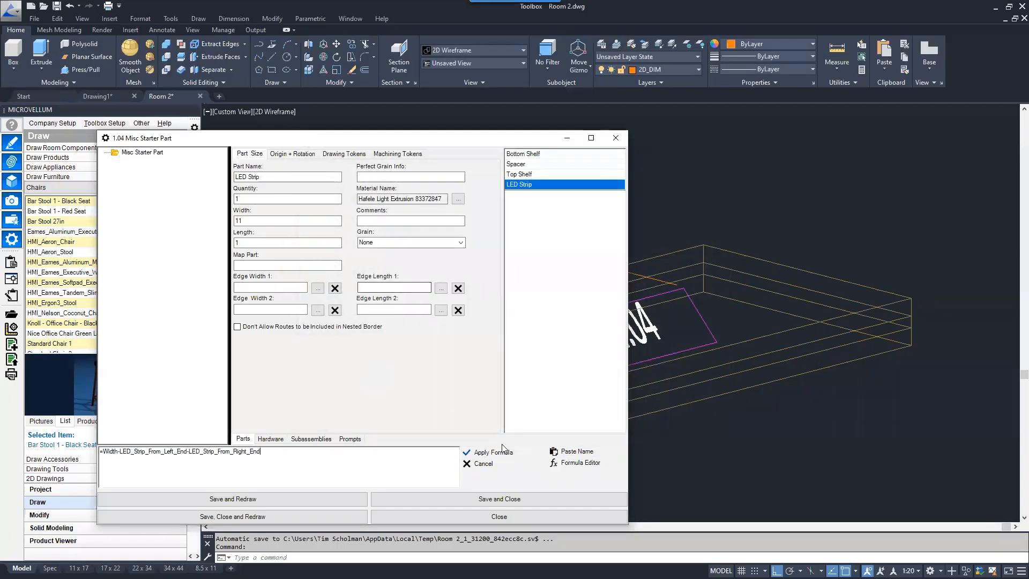
click(497, 454)
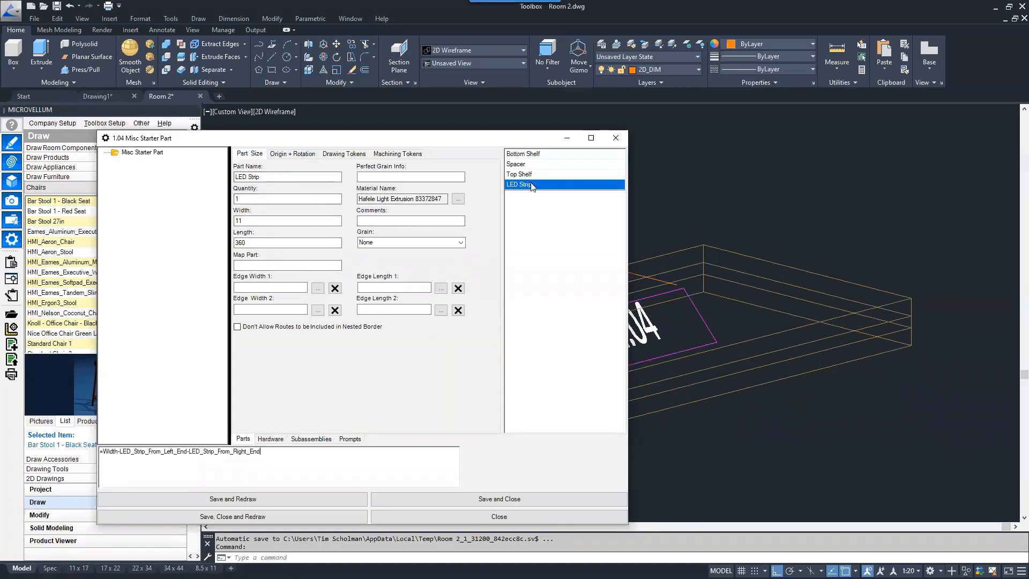
Step: Set the LED Strip part's X rotation to 90 and its base point to 2
click(294, 154)
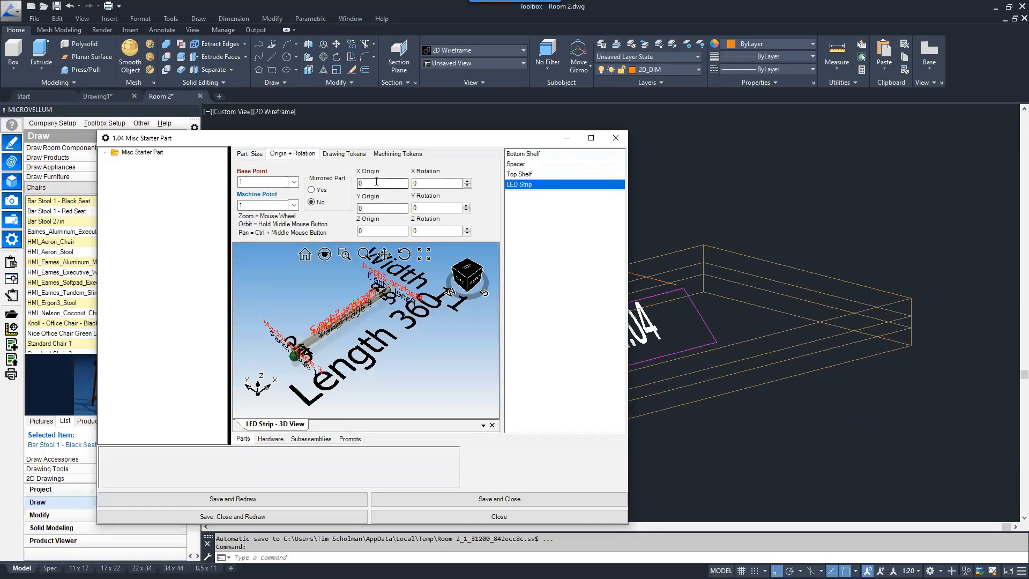
key(Tab)
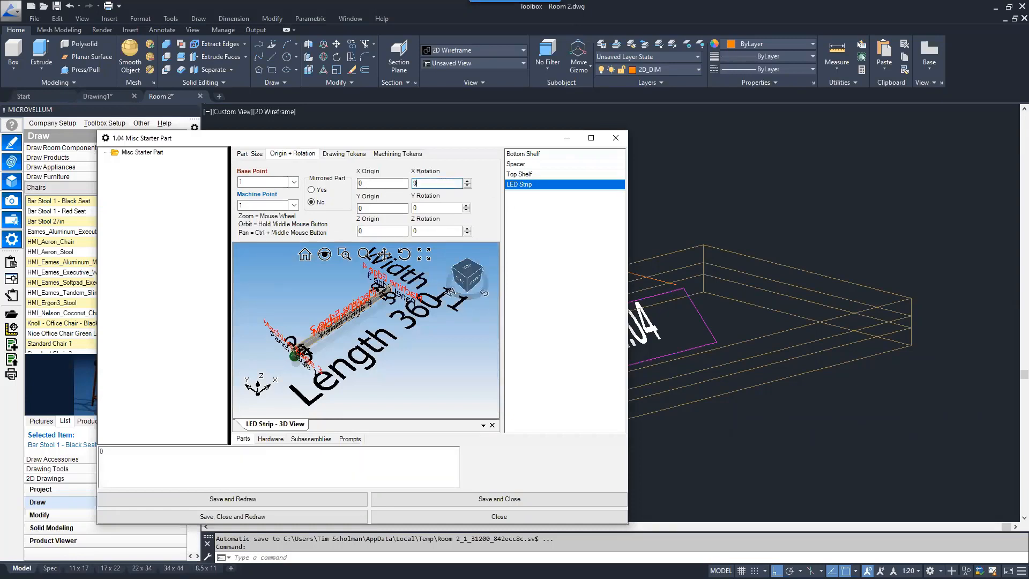
text(90)
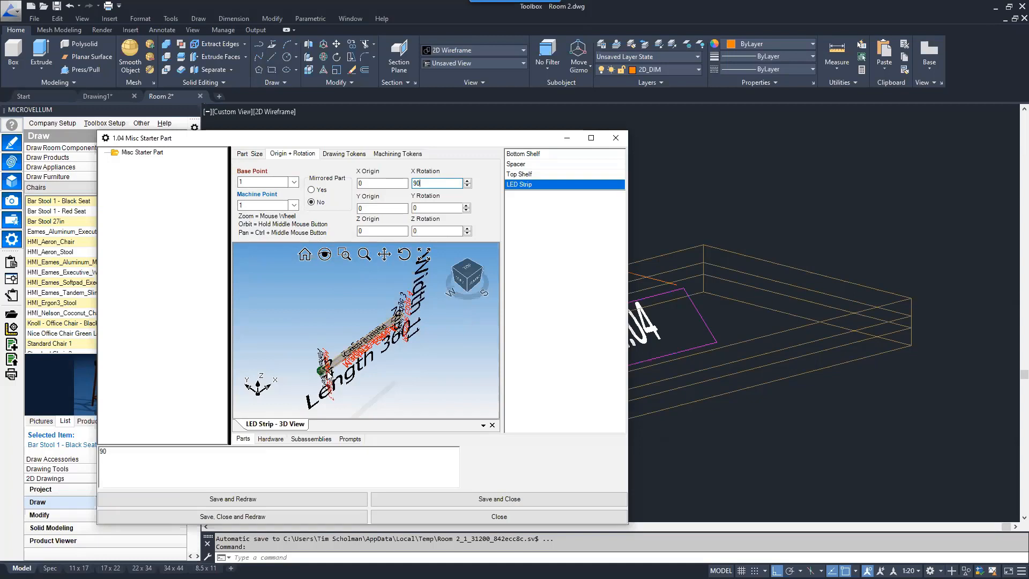
click(294, 183)
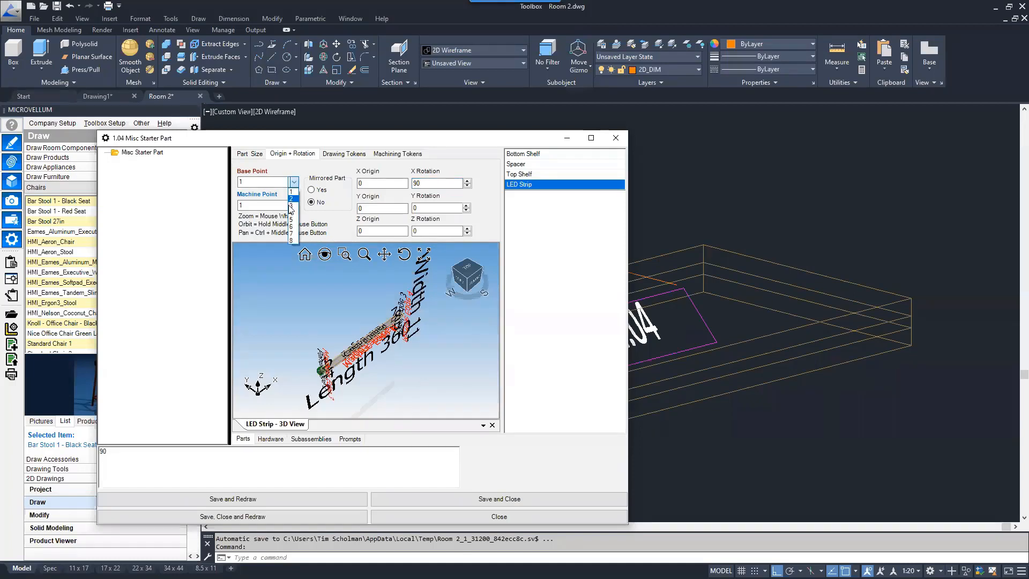
click(294, 205)
click(323, 369)
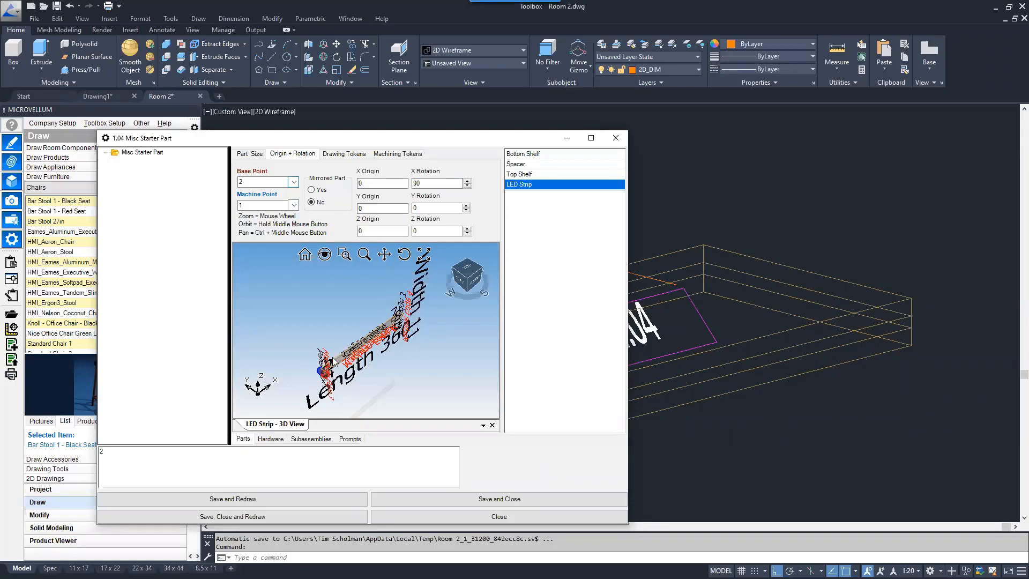
Step: Set the LED Strip part's X origin to the local variable formula =LED_Strip_From_Left_End
click(368, 183)
drag(127, 456, 10, 436)
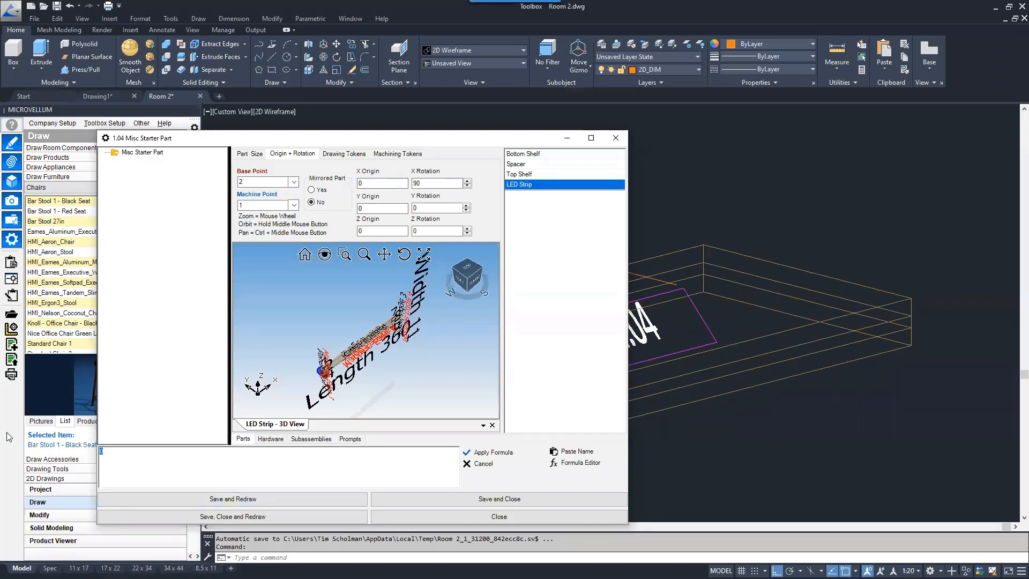
text(=)
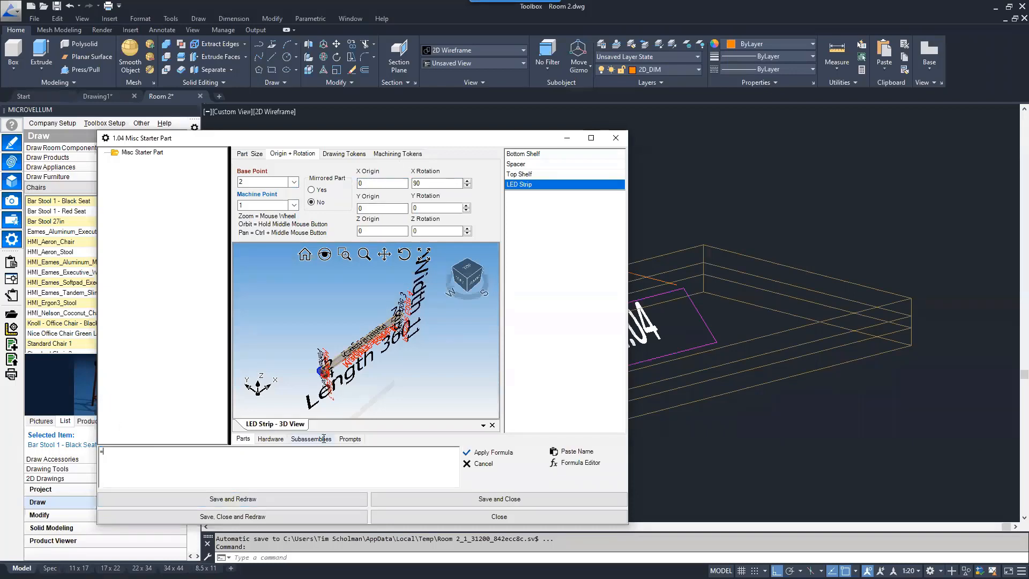
click(573, 451)
click(376, 152)
click(322, 265)
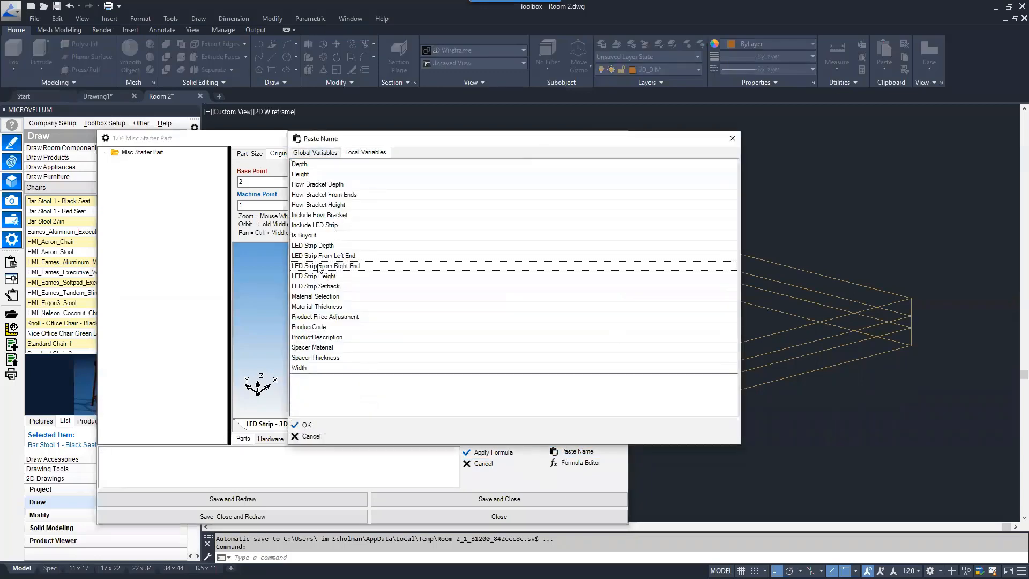
double_click(322, 265)
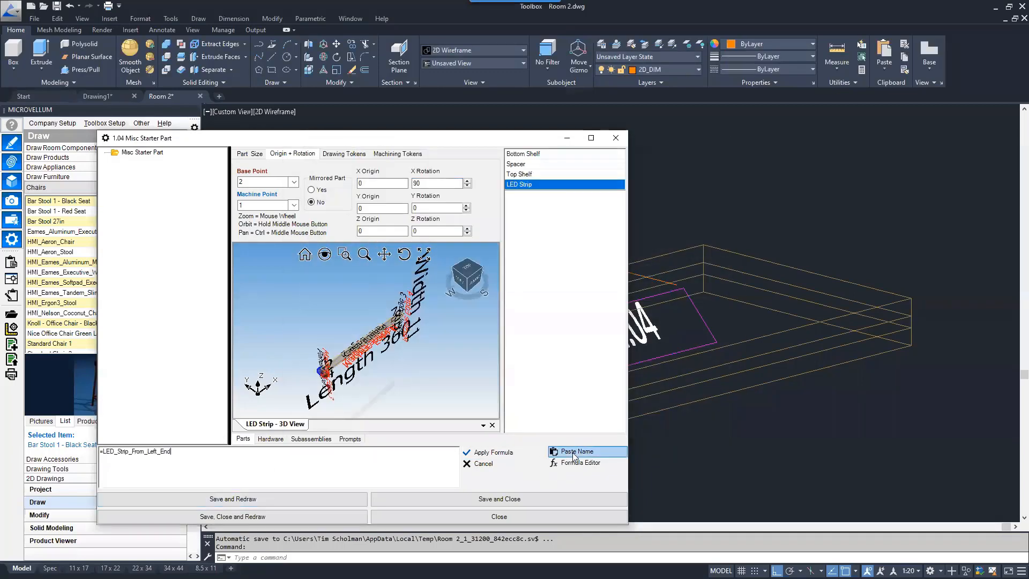
click(506, 453)
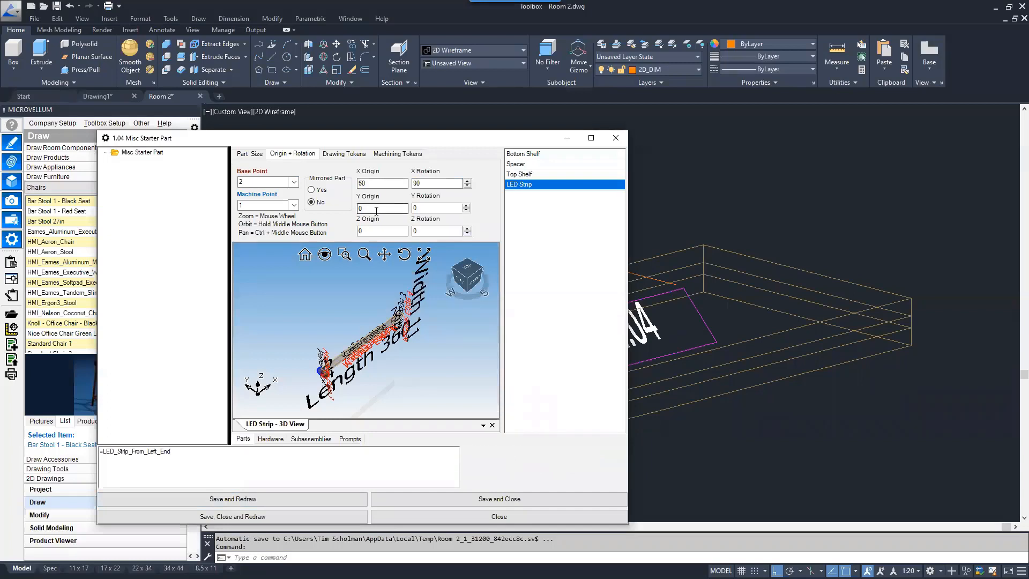
Step: Set the LED Strip part's Y origin to the local variable formula =-Depth+LED_Strip_Setback and apply it
click(87, 457)
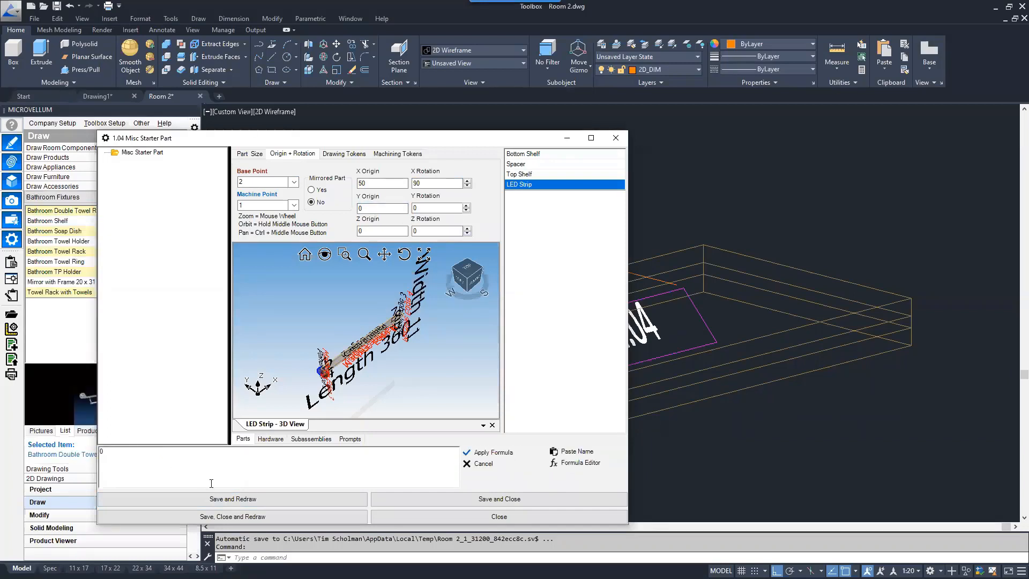
click(573, 451)
click(354, 152)
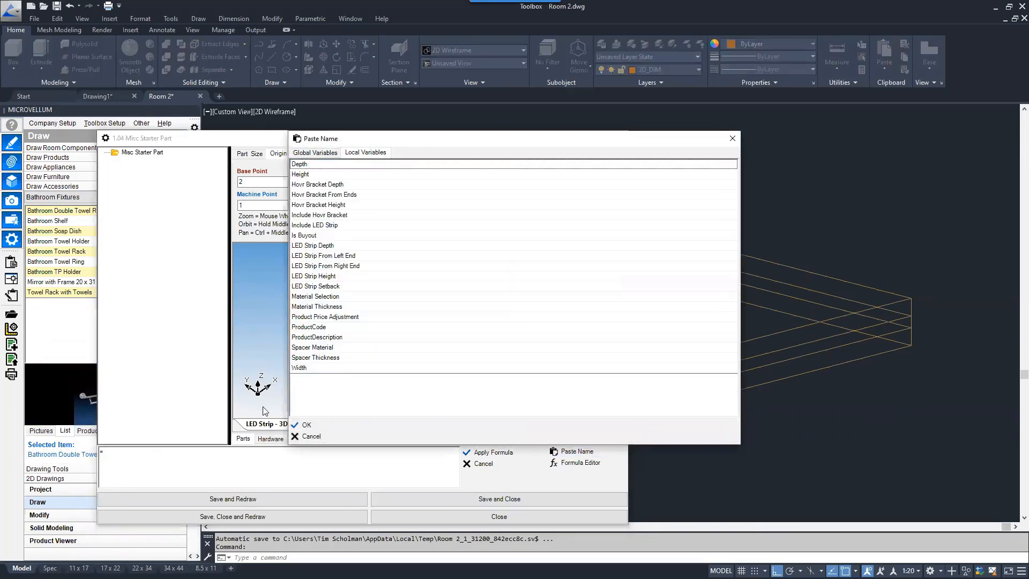
click(306, 424)
drag(478, 133, 32, 162)
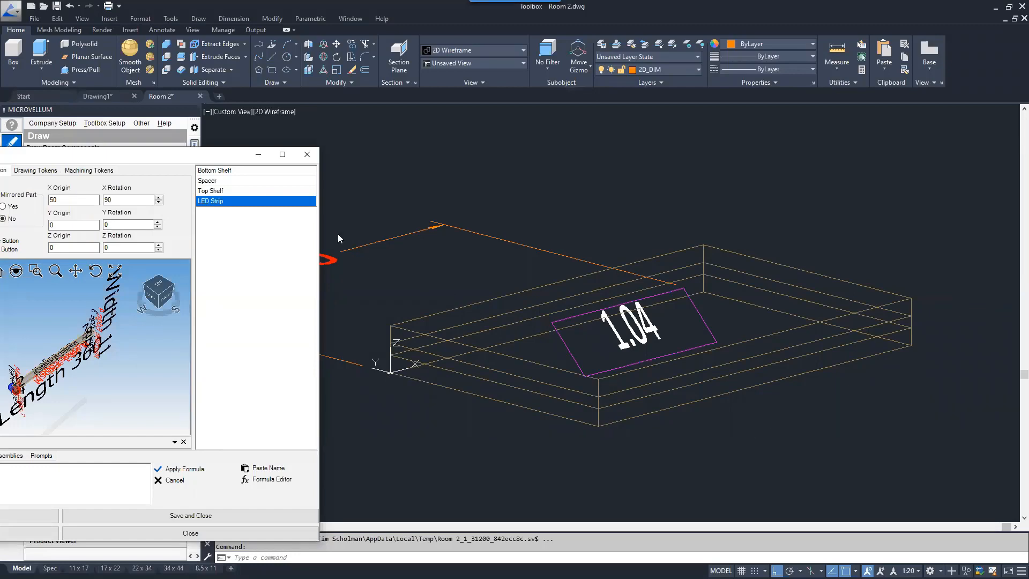
drag(206, 159, 696, 130)
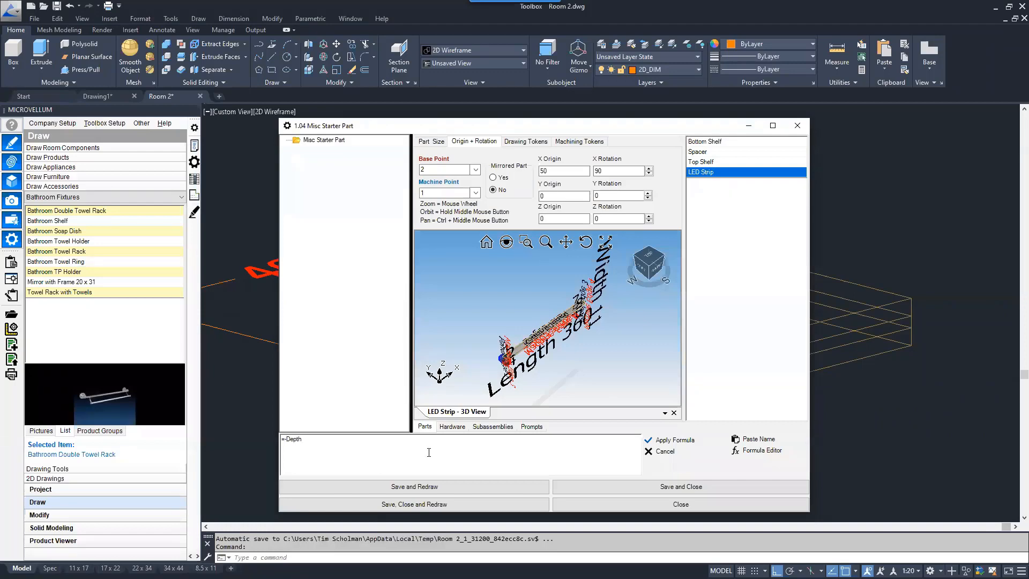
click(758, 439)
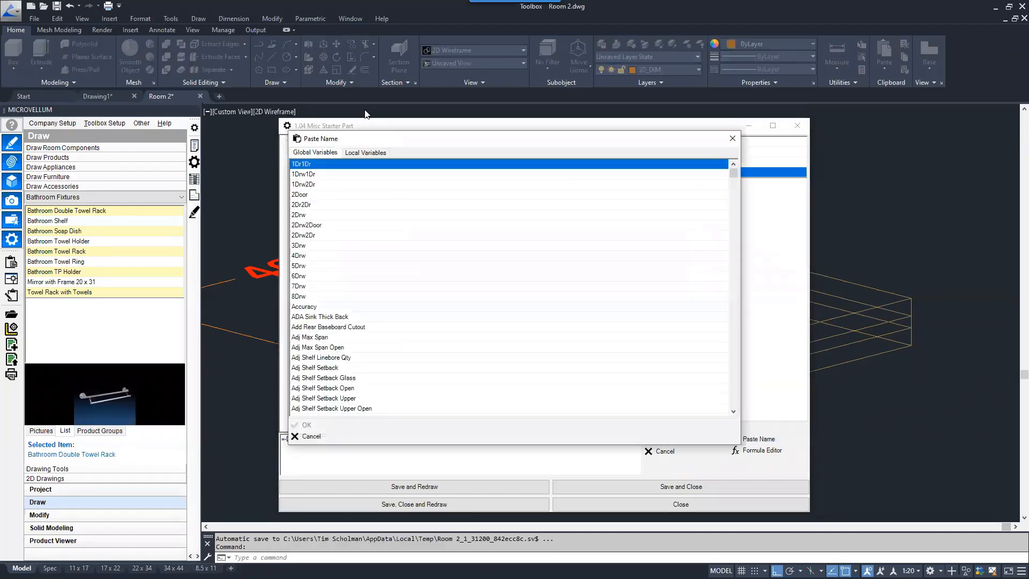
click(363, 152)
click(339, 286)
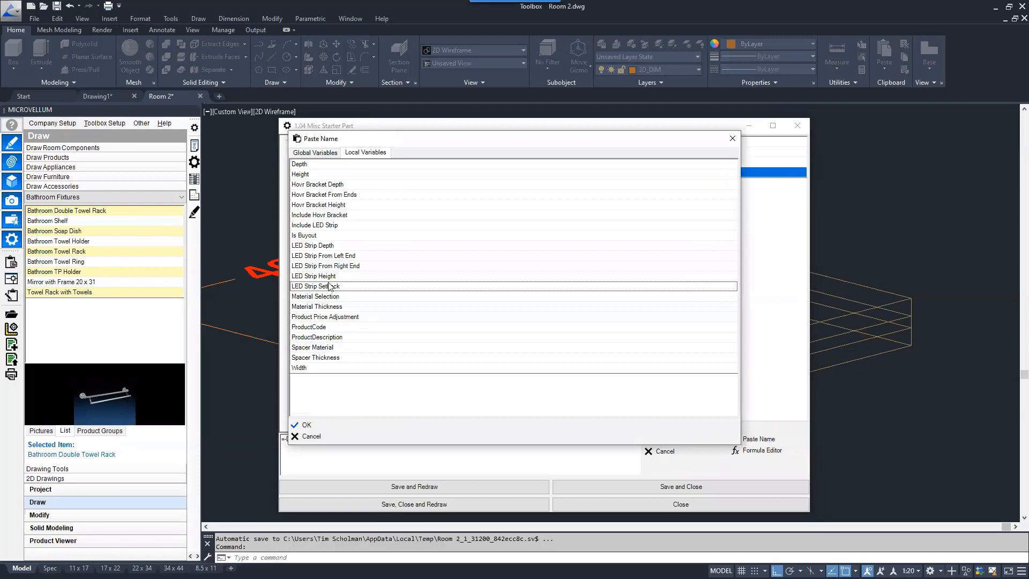
double_click(332, 289)
click(698, 439)
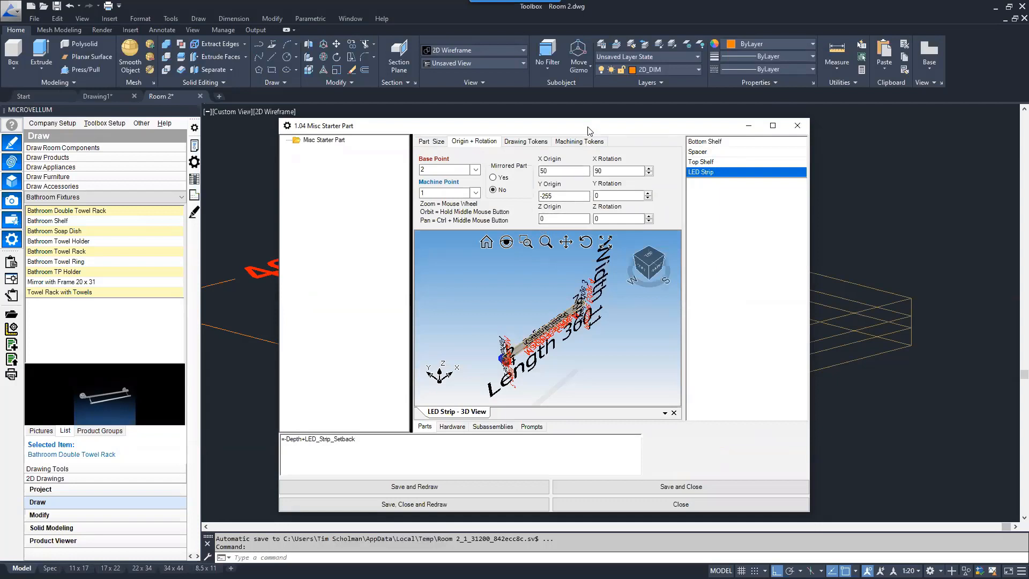
Step: Set the LED Strip part's 3D draw token to DRAW3DBOX HWR, then save and redraw the product to check the strip
drag(588, 131, 539, 138)
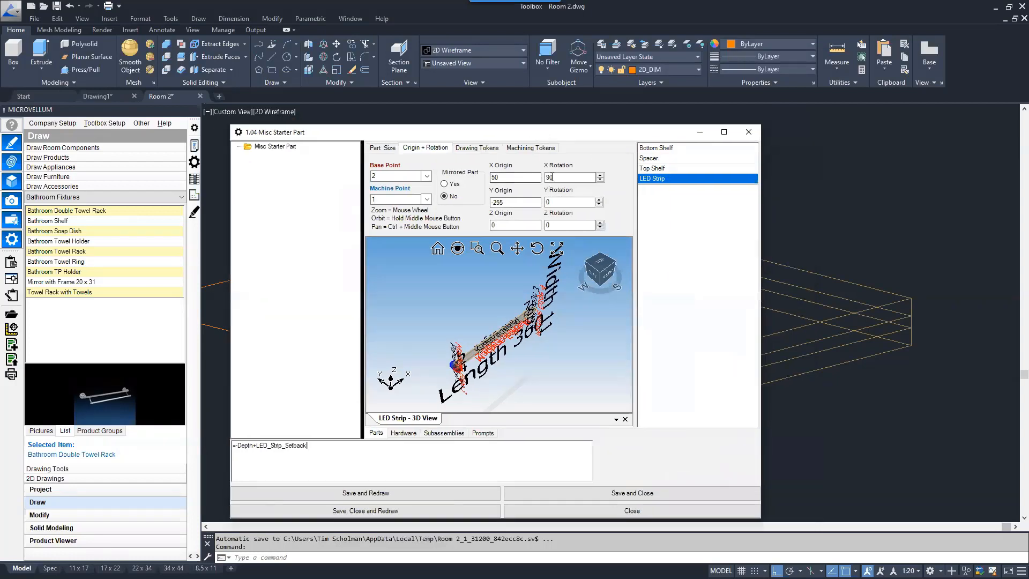
click(479, 148)
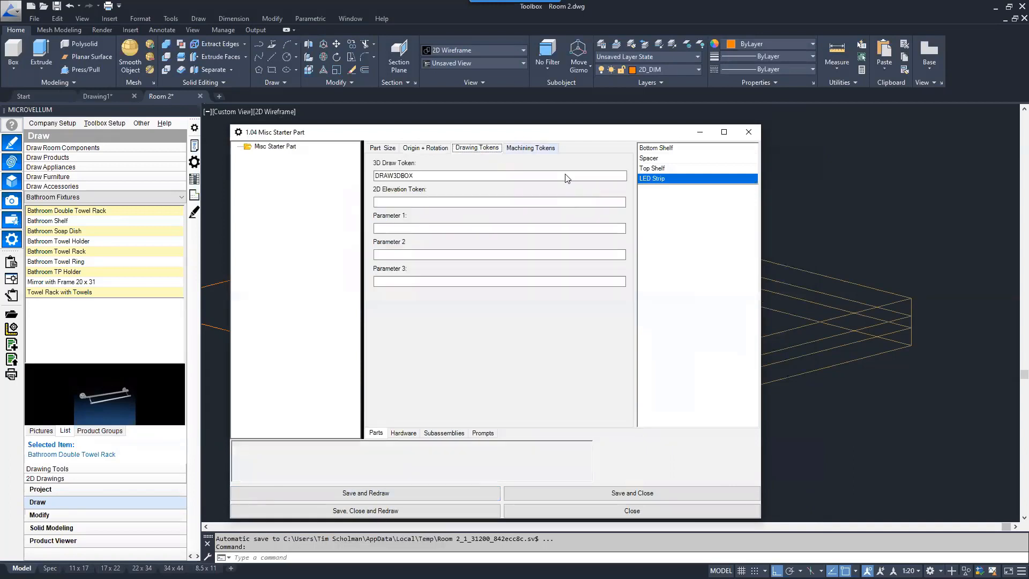
click(309, 454)
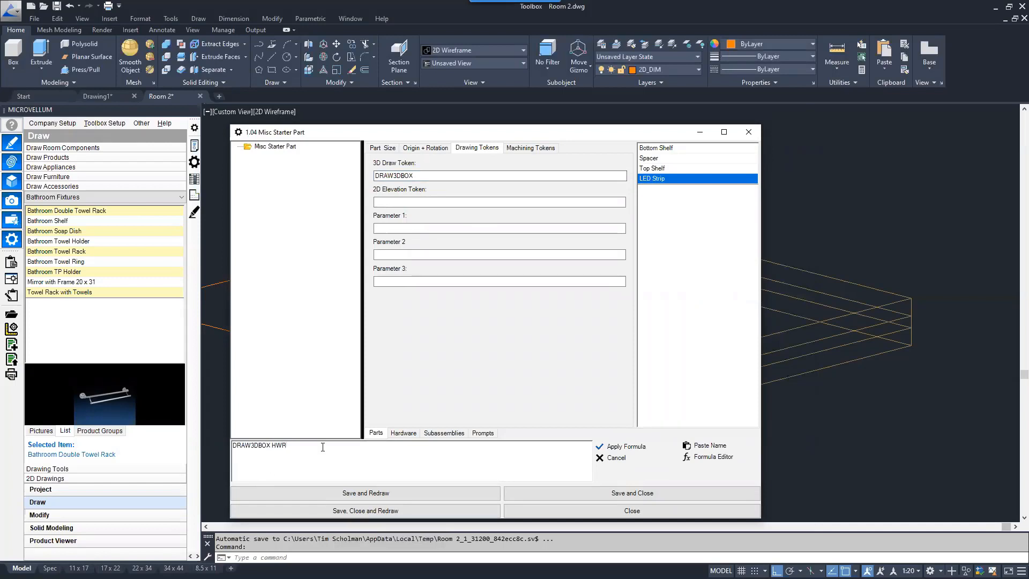
click(626, 446)
click(387, 511)
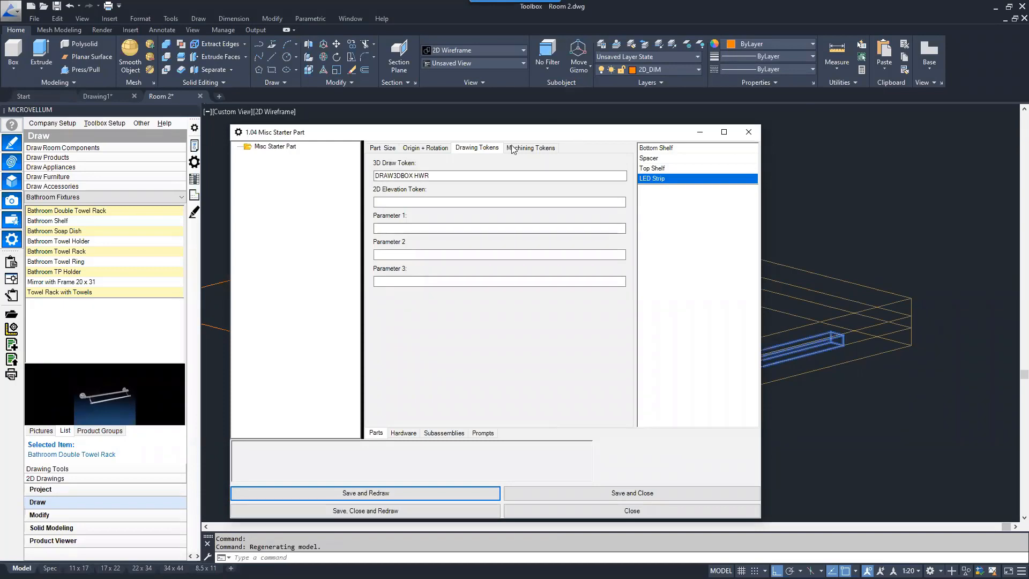
drag(509, 132, 222, 118)
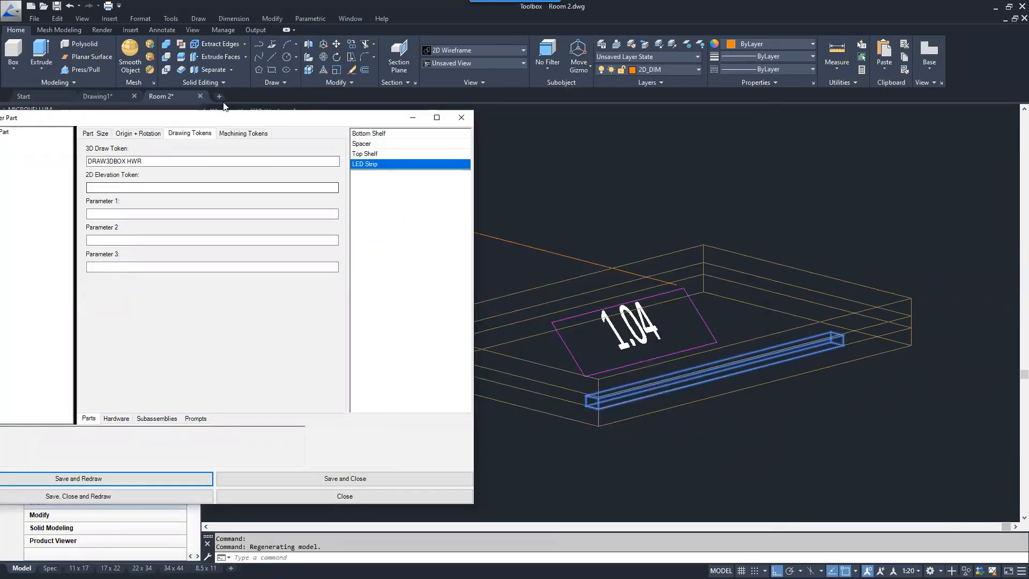
drag(218, 118, 549, 122)
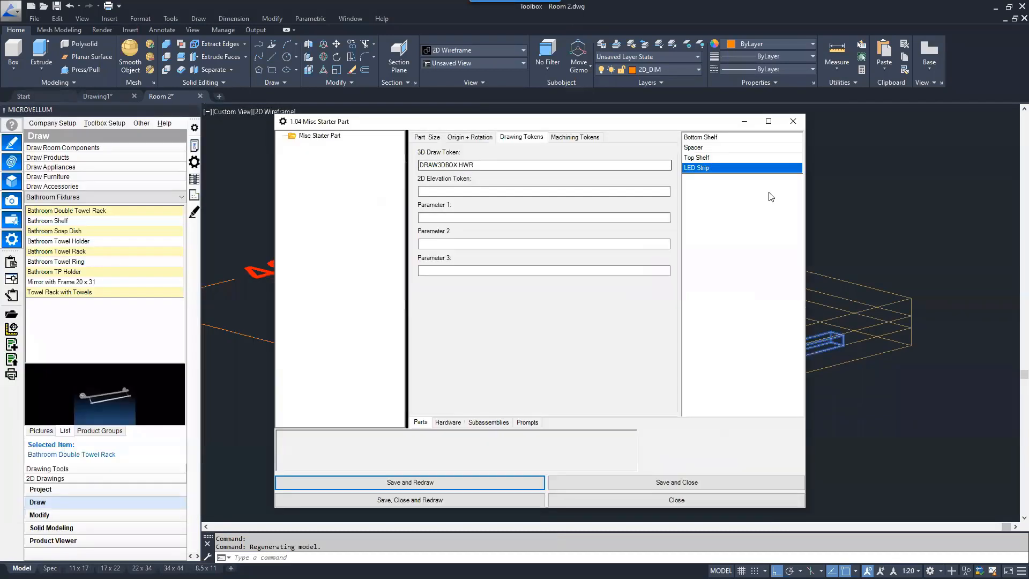
Step: Copy the LED Strip part and rename the copy Hovr Bracket
click(705, 157)
click(701, 169)
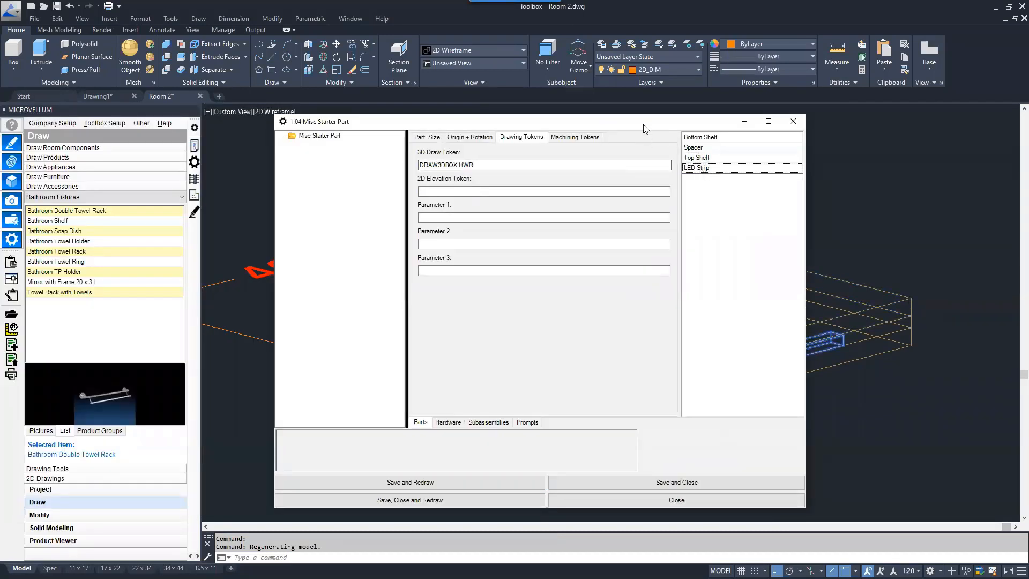
right_click(712, 170)
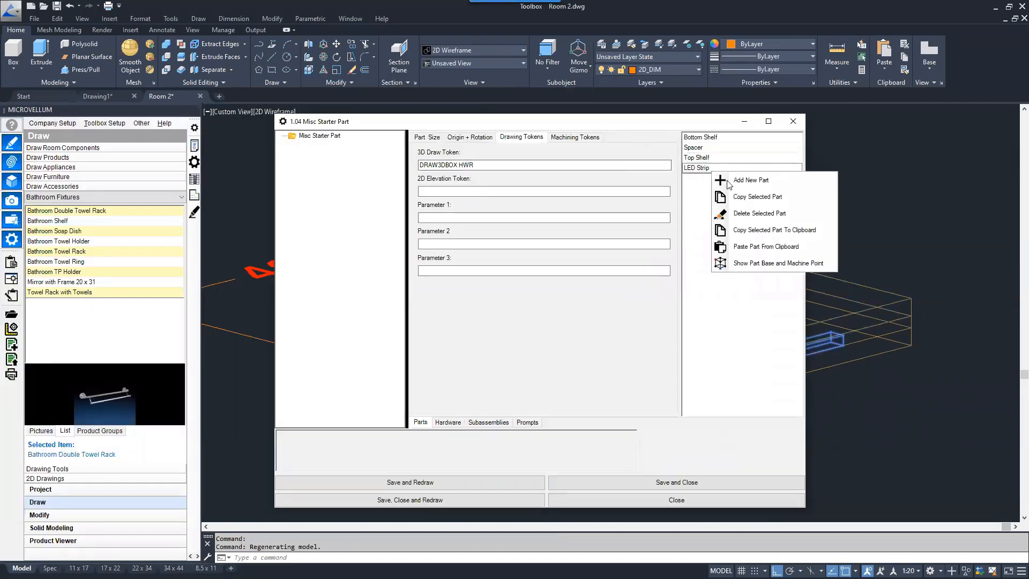
click(757, 197)
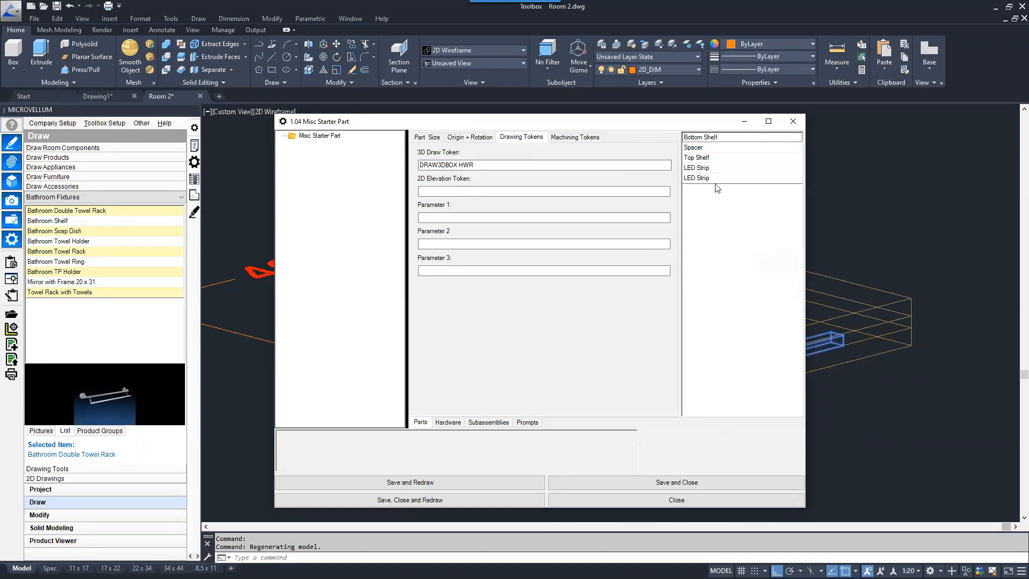
click(433, 138)
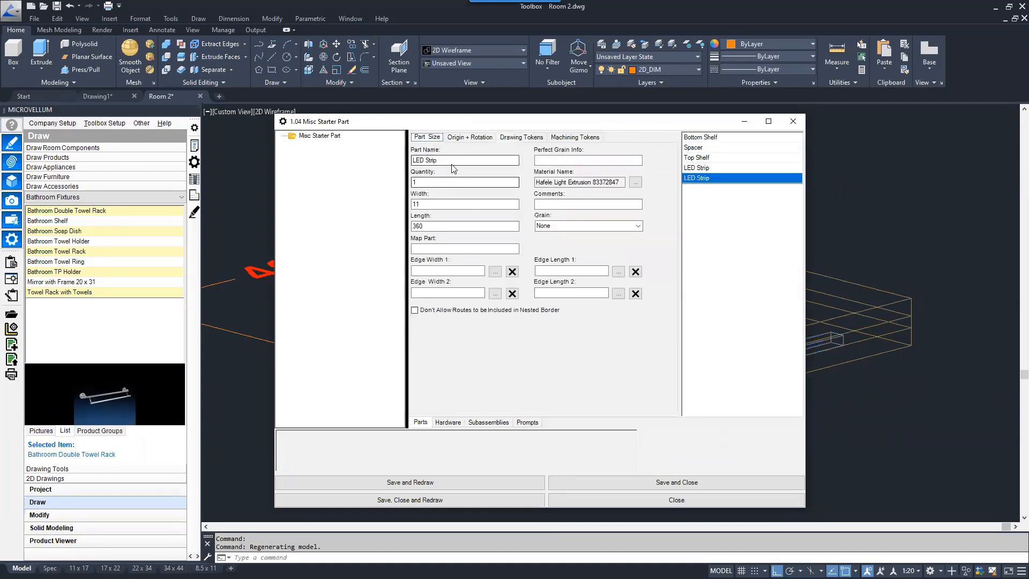
text(H)
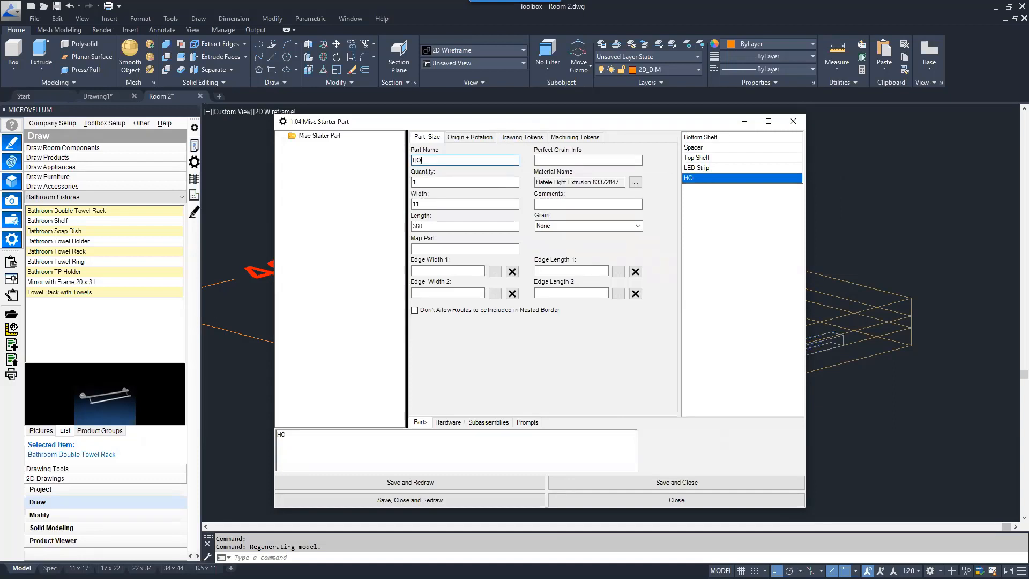
text(ovr Bracket)
key(Tab)
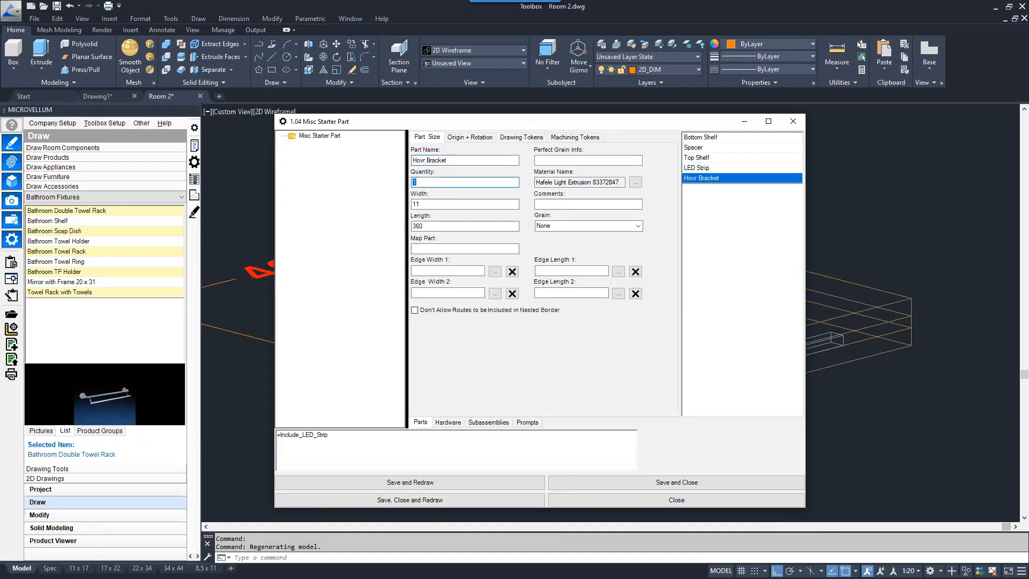
Step: Set the Hovr Bracket part's quantity to the local variable formula =Include_Hovr_Bracket and apply it
click(351, 439)
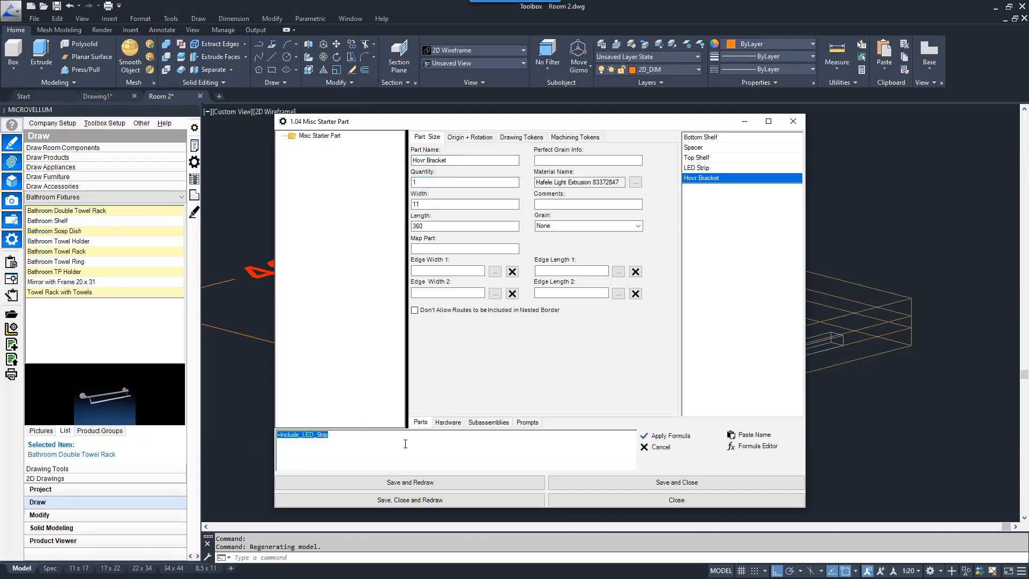
click(748, 434)
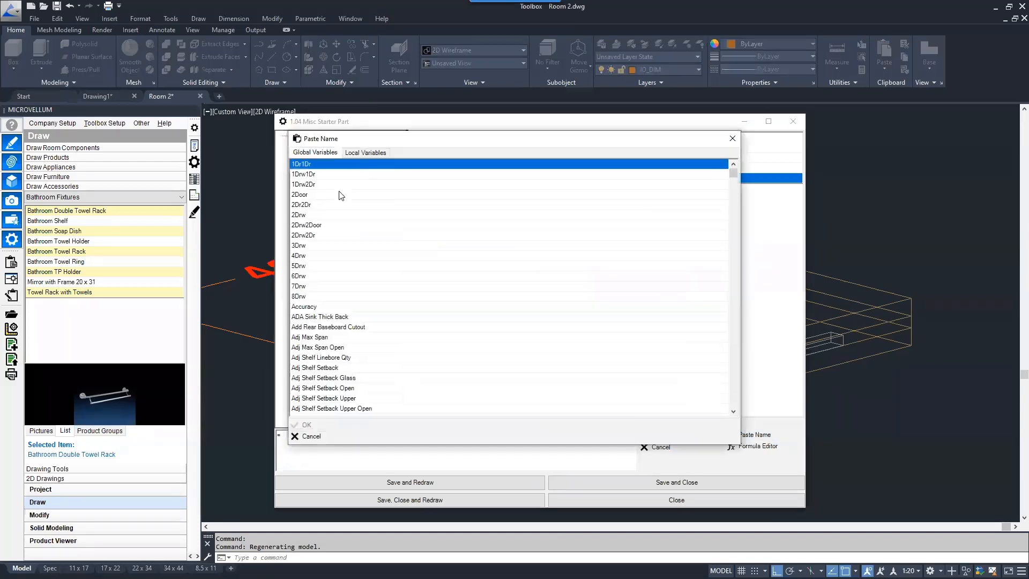
click(366, 153)
click(331, 235)
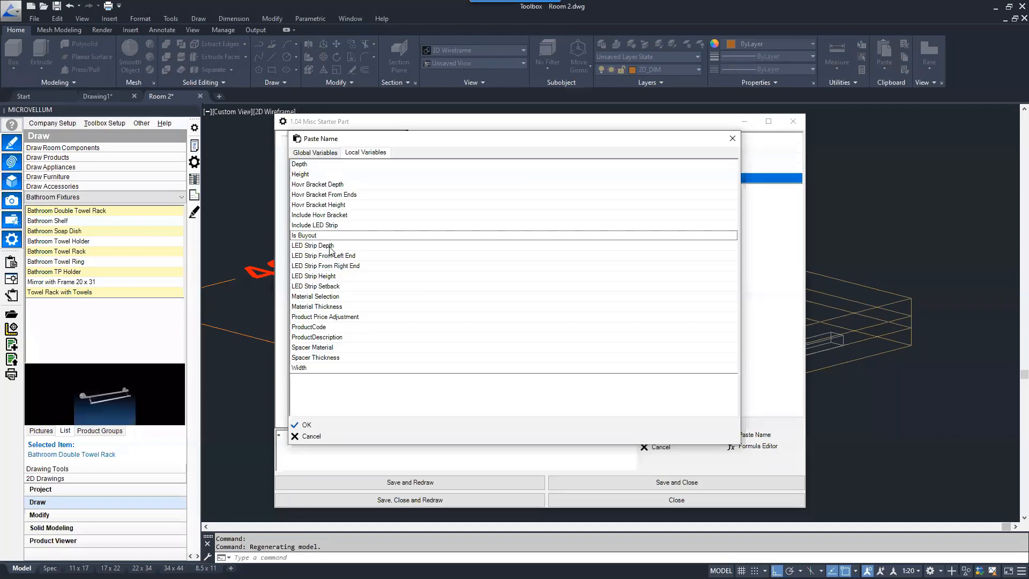
double_click(328, 215)
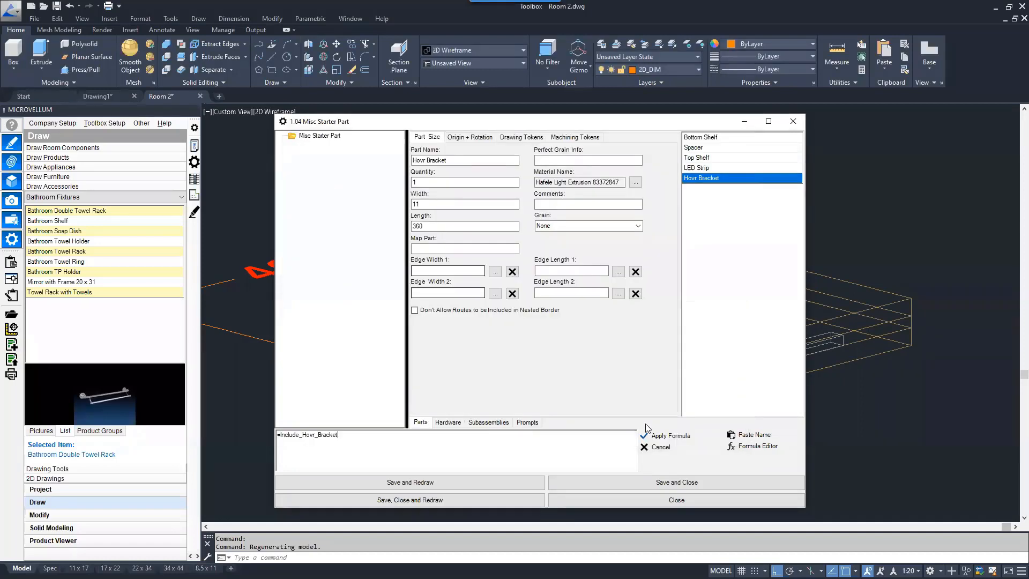
click(656, 436)
Step: Set the Hovr Bracket part's width to the local variable formula =Hovr_Bracket_Height
click(437, 203)
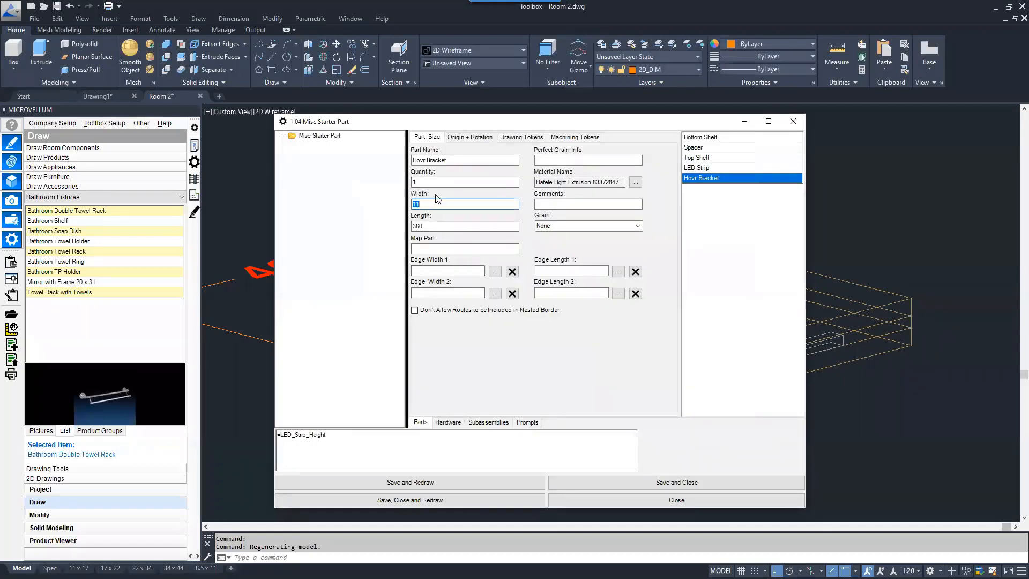
drag(365, 442, 223, 422)
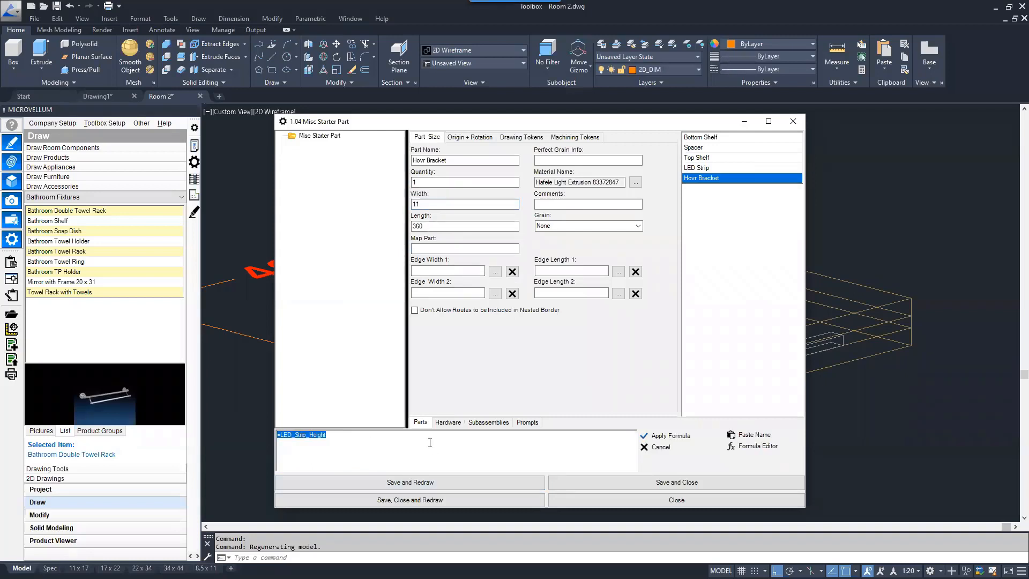
text(=)
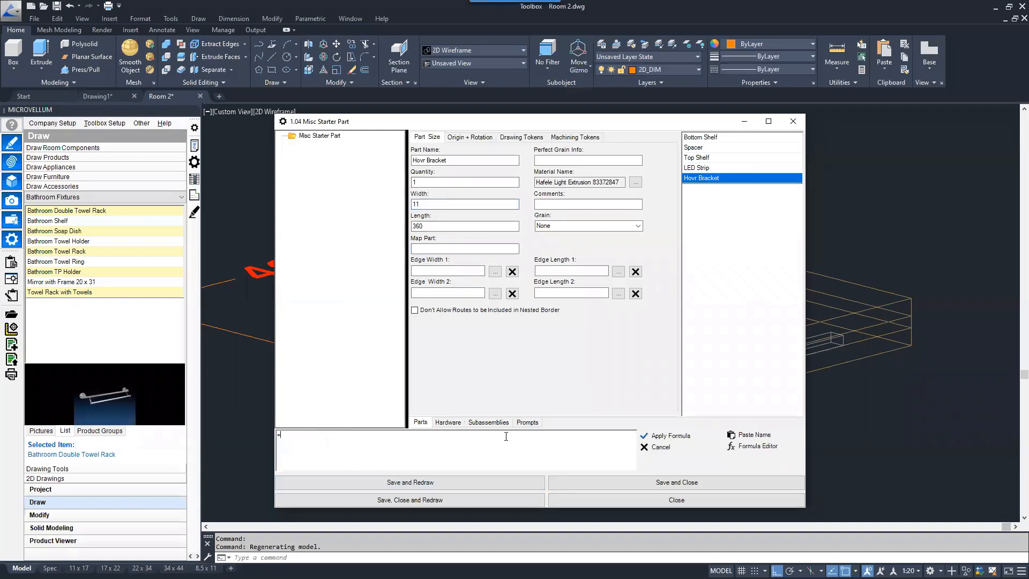
click(754, 435)
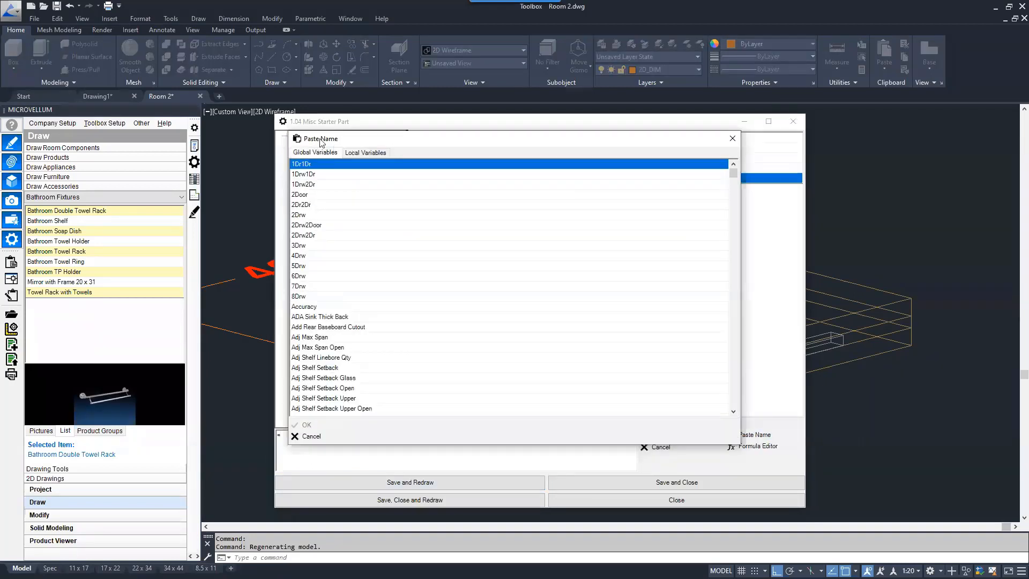
click(362, 154)
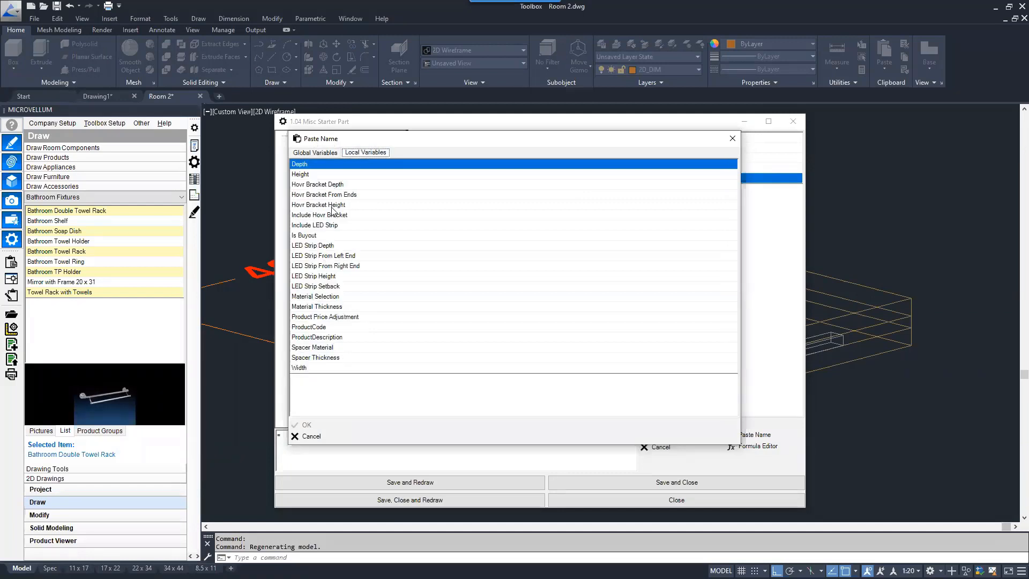
double_click(332, 205)
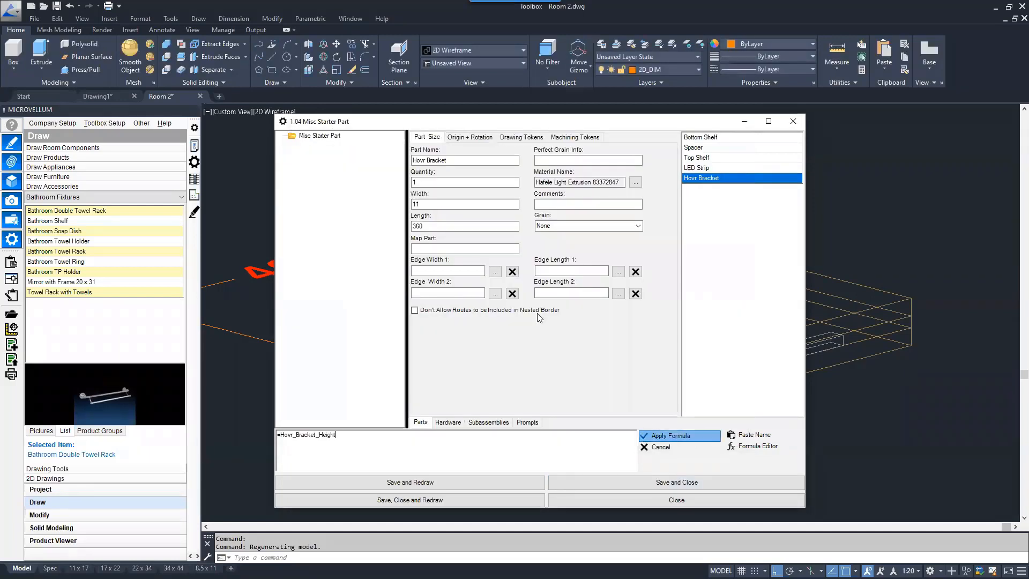
Step: Change the Hovr Bracket part's length formula to =Width-Hovr_Bracket_From_Ends*2 and apply it
click(429, 226)
click(355, 447)
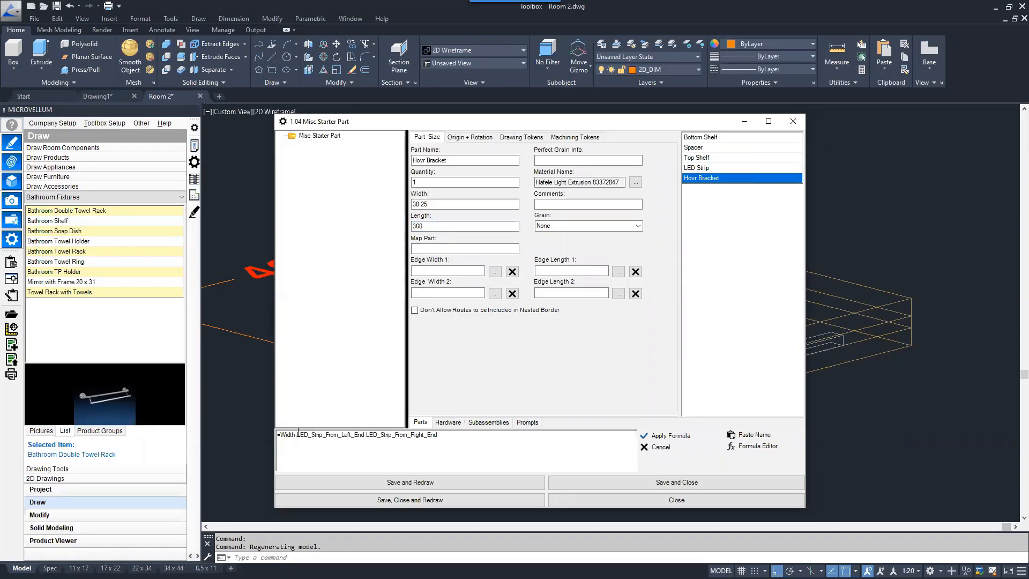
drag(298, 432, 440, 434)
key(Delete)
click(757, 435)
click(360, 153)
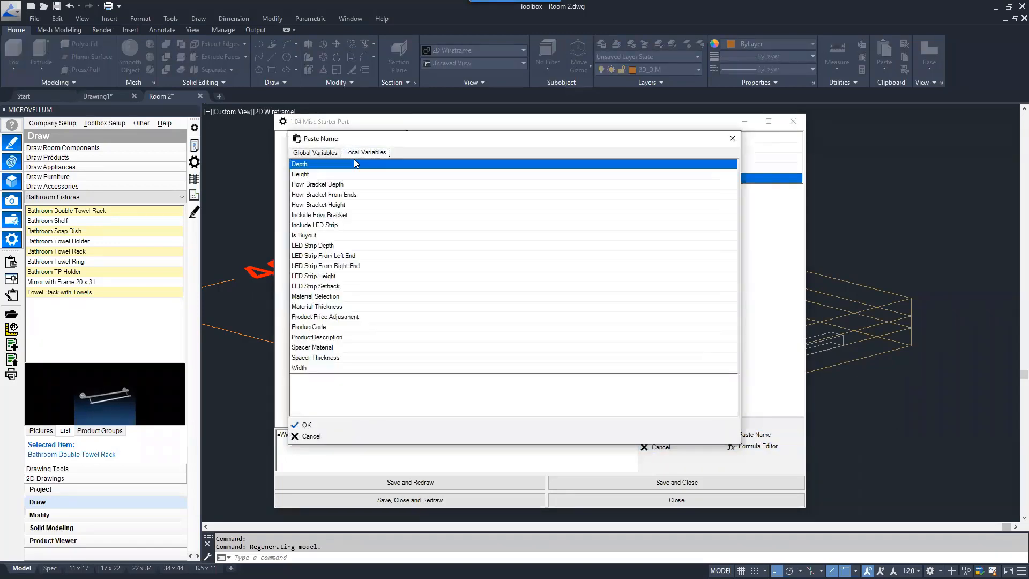
click(342, 197)
double_click(341, 196)
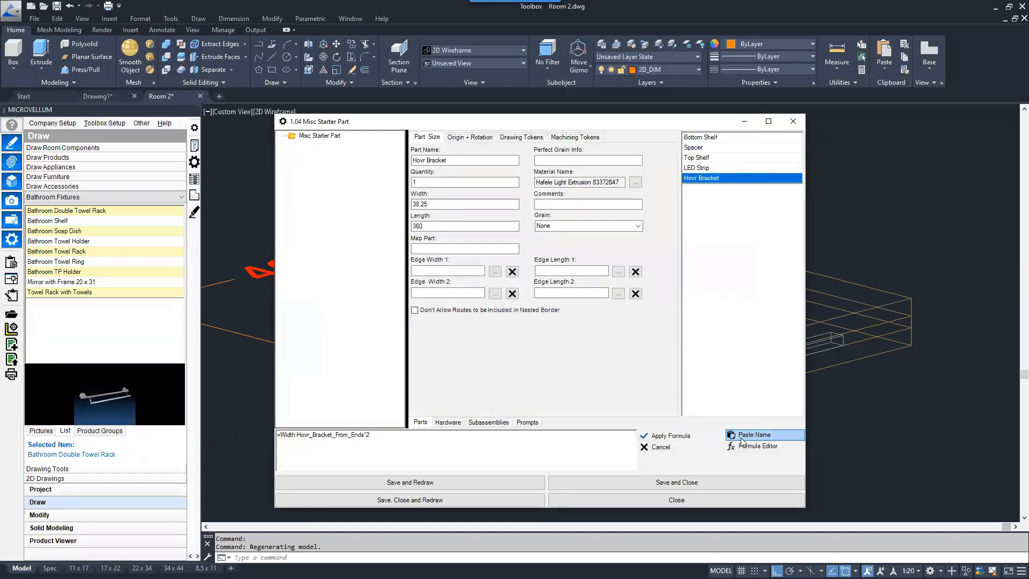
click(669, 436)
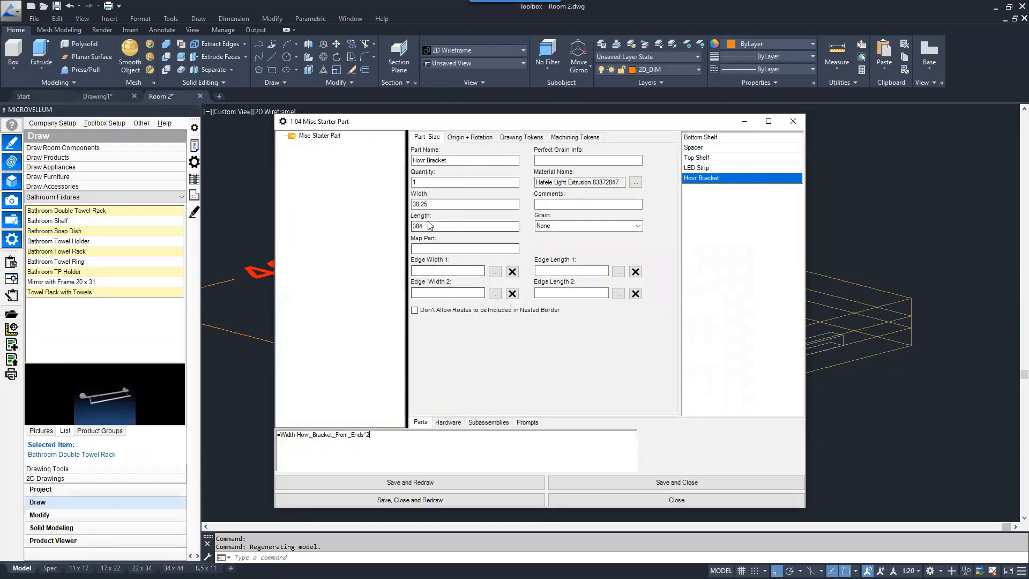
Step: Assign the Hovr Bracket material to the Hovr Bracket part
click(635, 182)
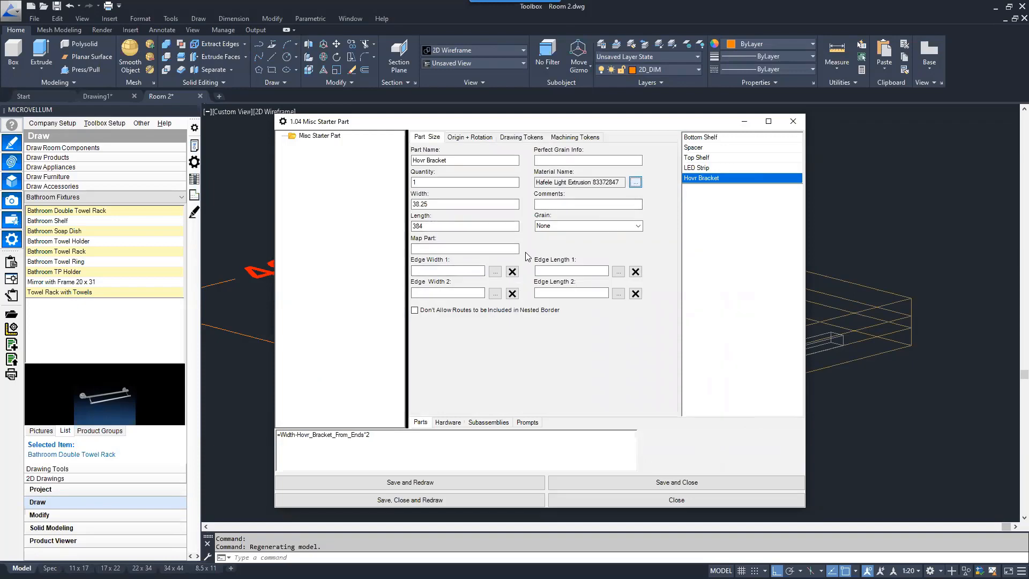
click(506, 262)
double_click(498, 288)
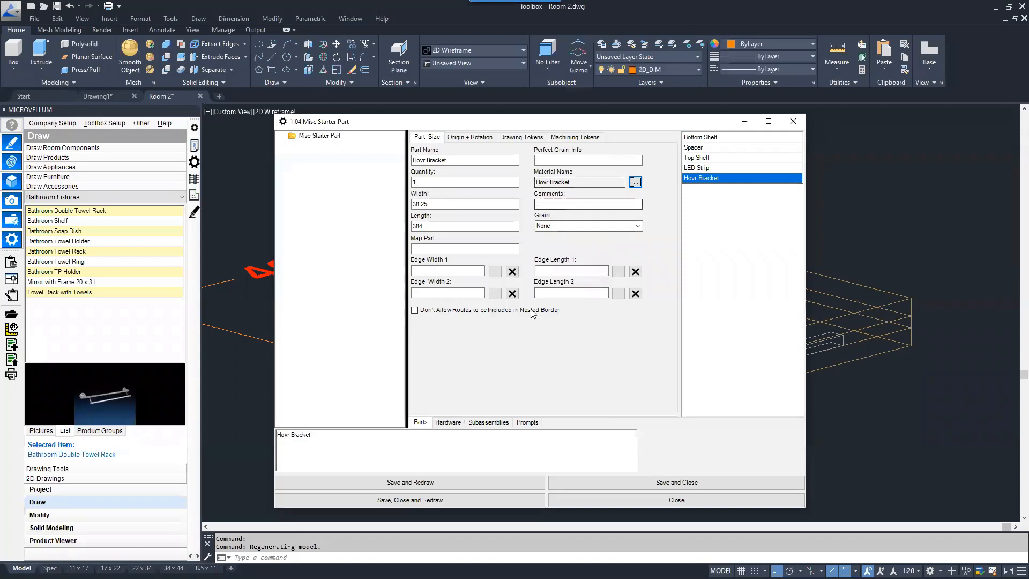
Step: Set the Hovr Bracket part's base point to 1 and its Y origin to 0
click(470, 137)
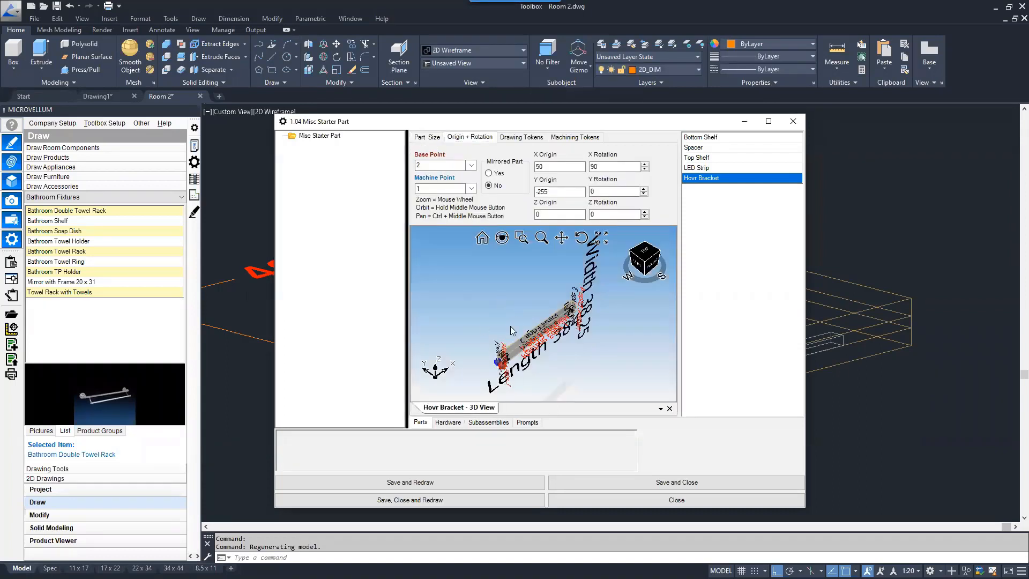
click(471, 165)
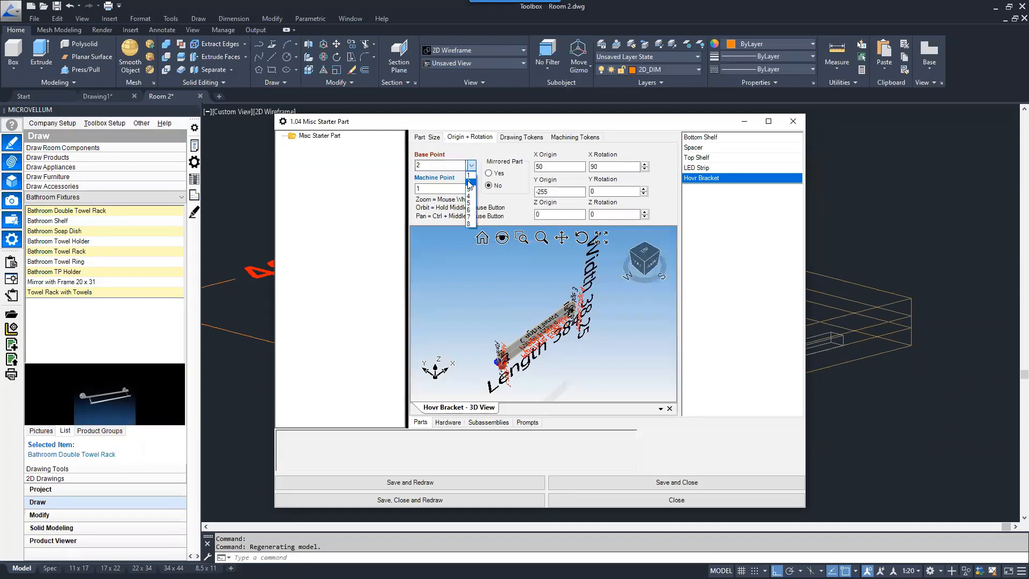
click(474, 180)
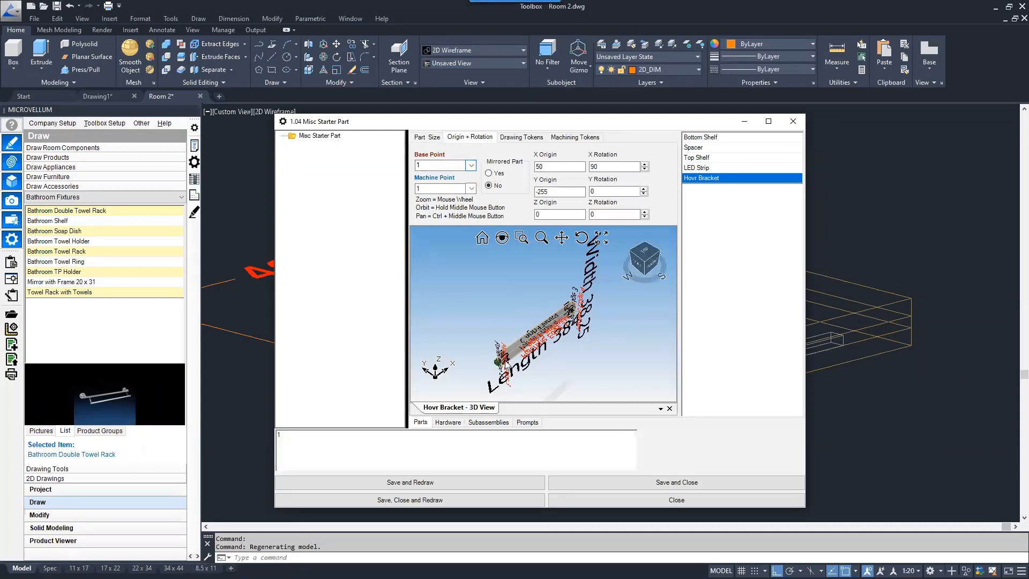
click(563, 191)
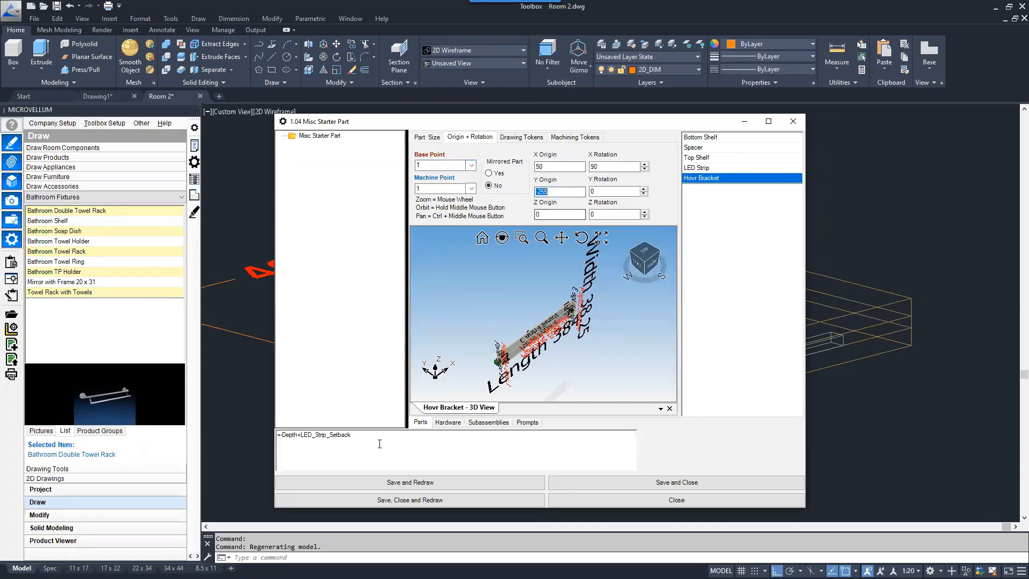
drag(379, 442, 137, 417)
text(0)
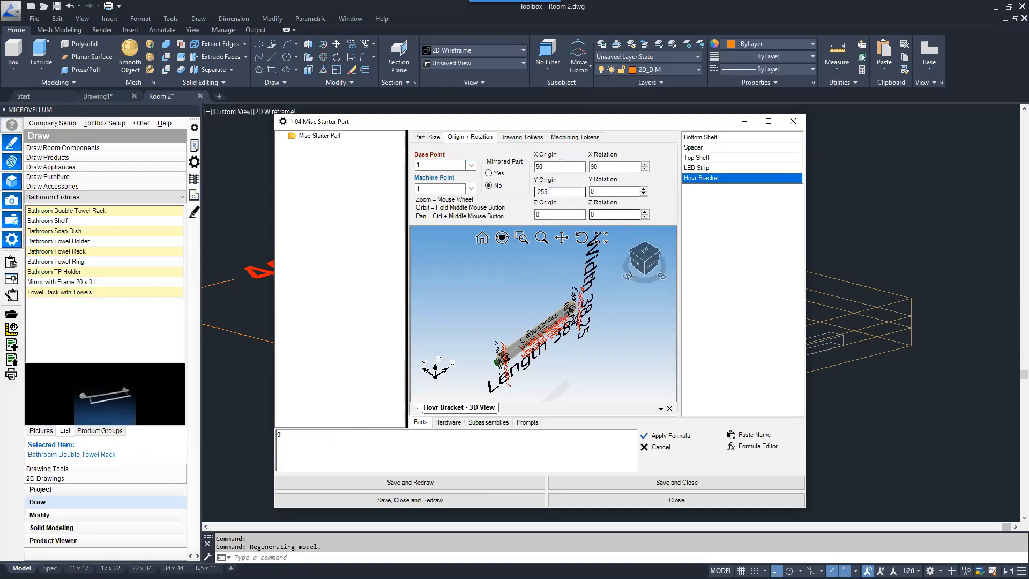
click(663, 435)
Step: Set the Hovr Bracket part's X origin to the local variable formula =Hovr_Bracket_From_Ends and apply it
click(547, 166)
drag(372, 441, 192, 412)
text(=)
click(743, 438)
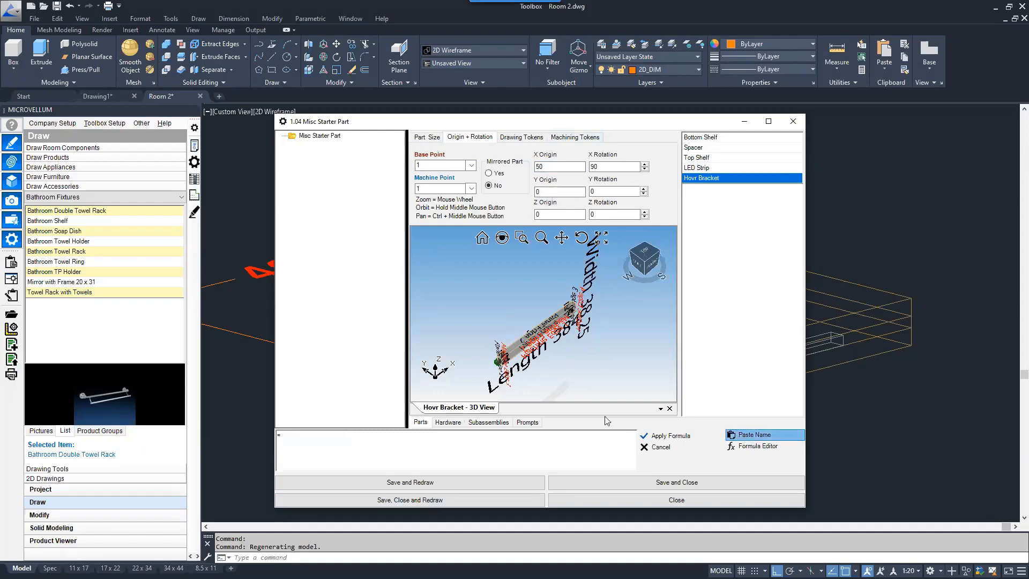
click(356, 152)
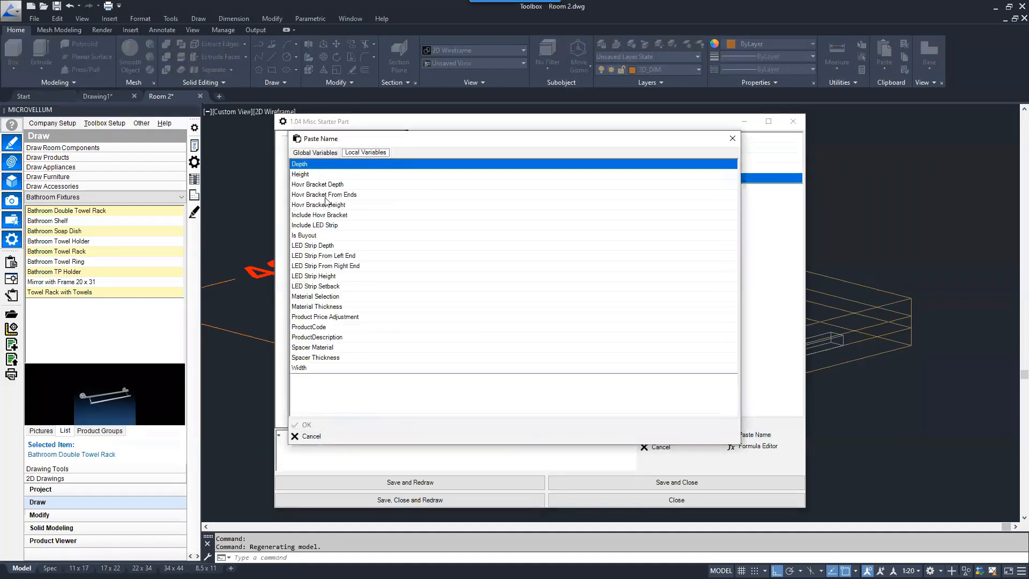
double_click(328, 195)
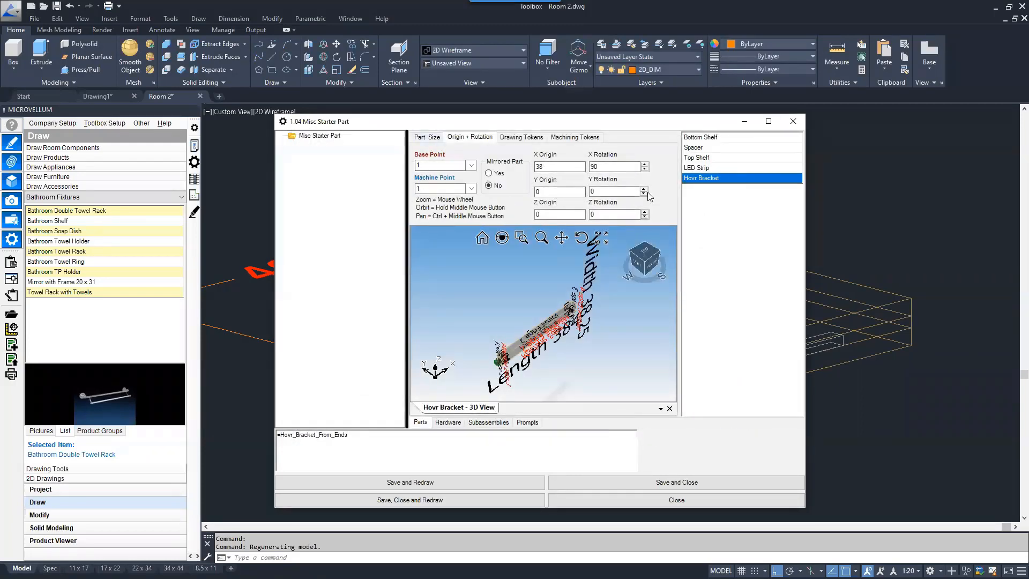
Step: Set the Hovr Bracket part's Z origin to the formula =(height-Hovr_Bracket_Height)/2 and apply it
click(544, 215)
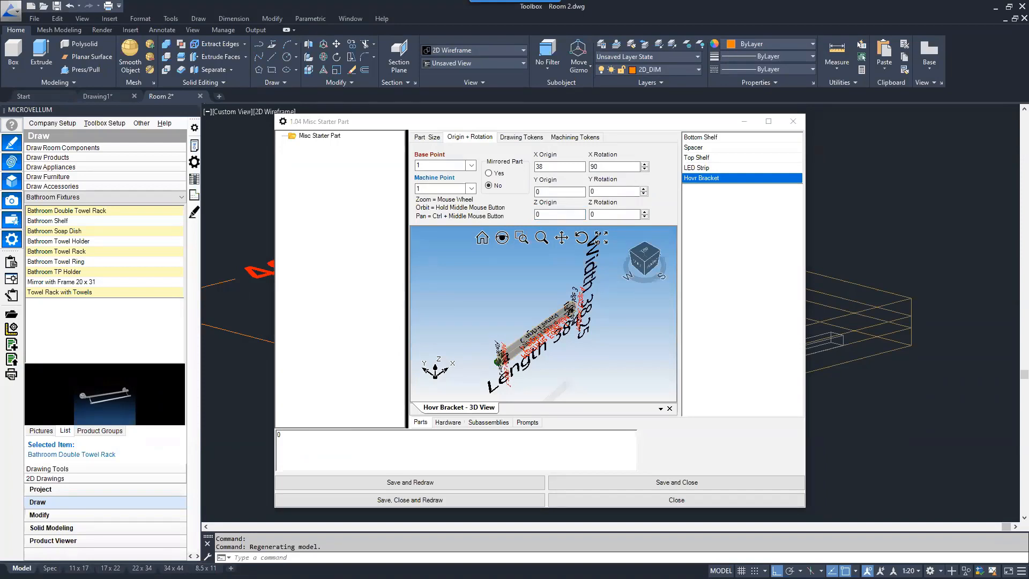
click(551, 214)
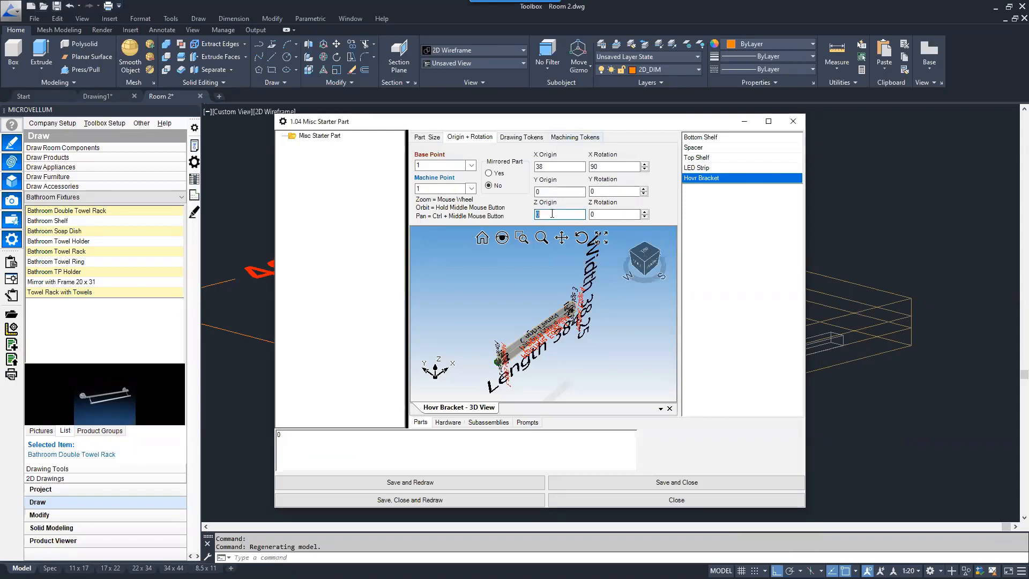
click(349, 440)
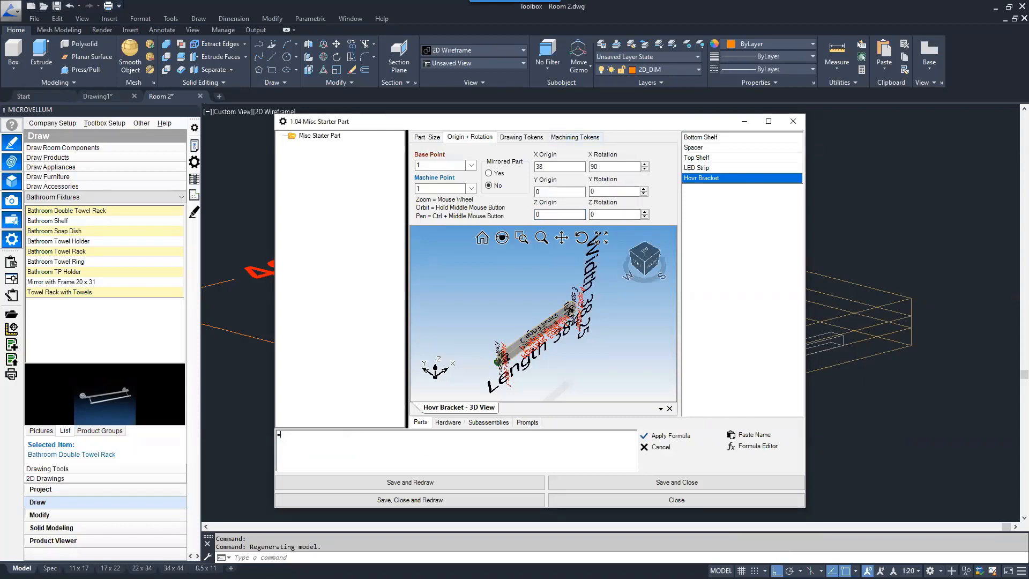
text(=)
text((Height-Hovr_Bracket_Height)/2)
click(288, 436)
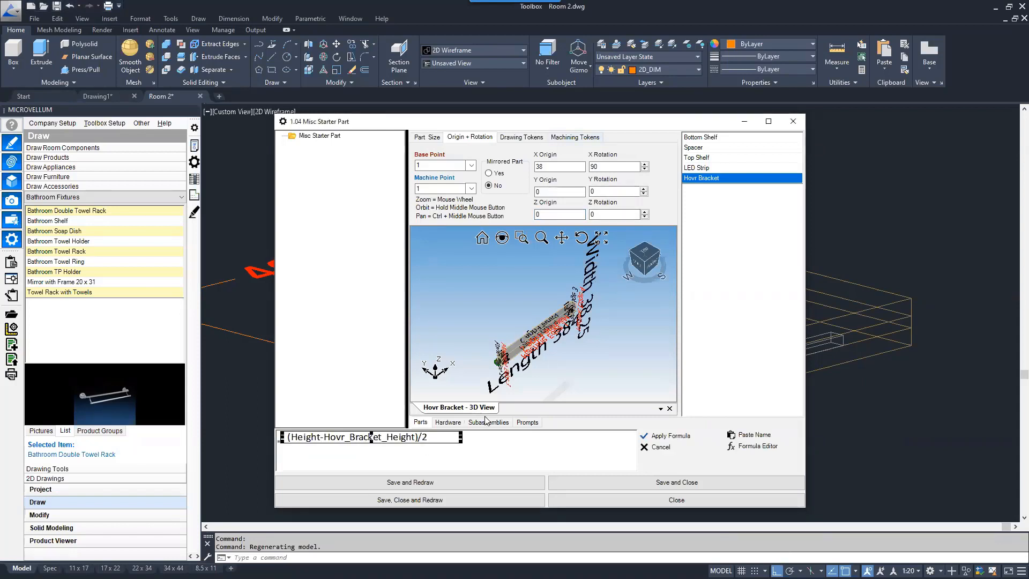
key(Delete)
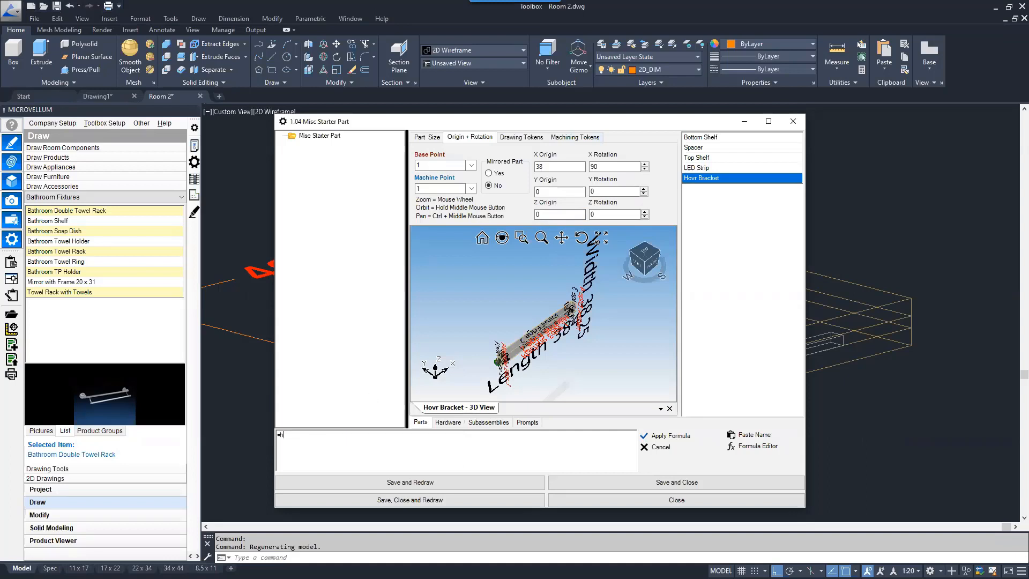
click(753, 434)
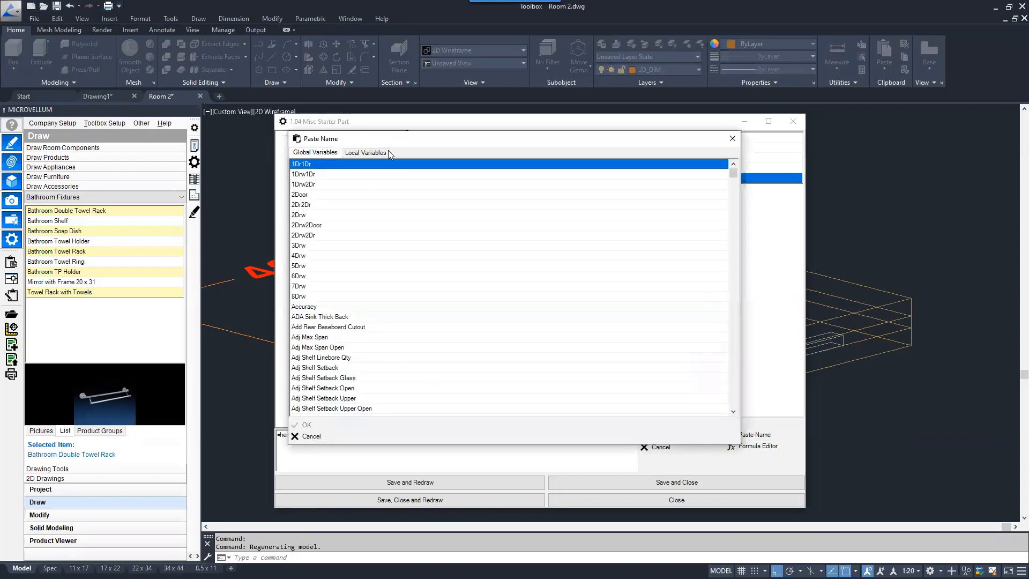
click(365, 152)
click(320, 215)
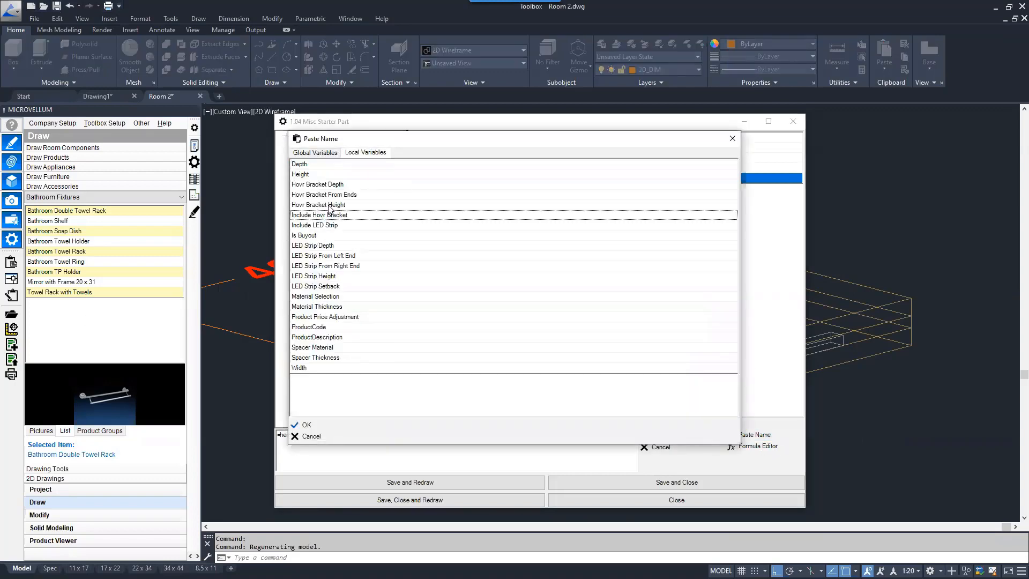
double_click(329, 205)
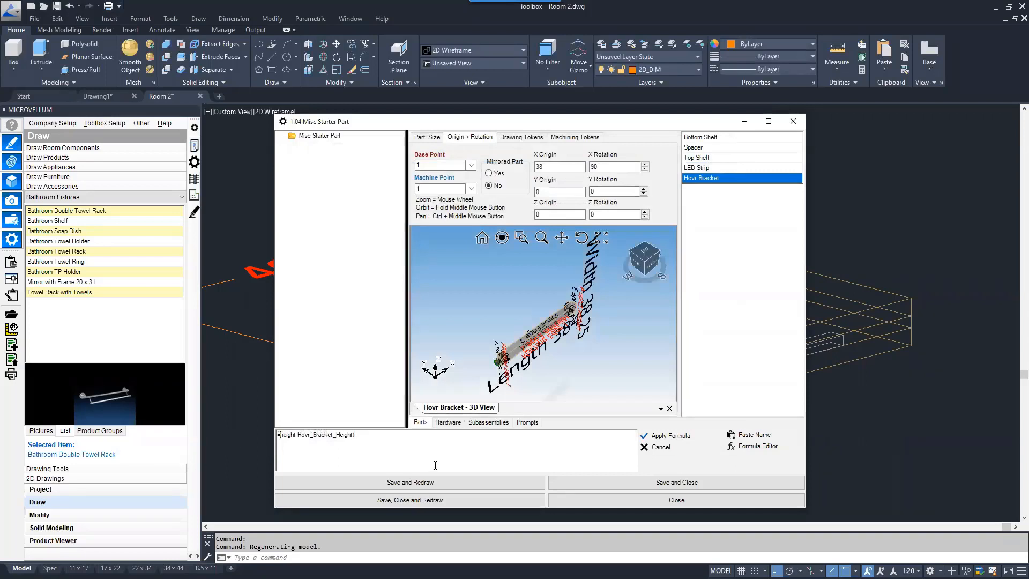
text(()
click(691, 436)
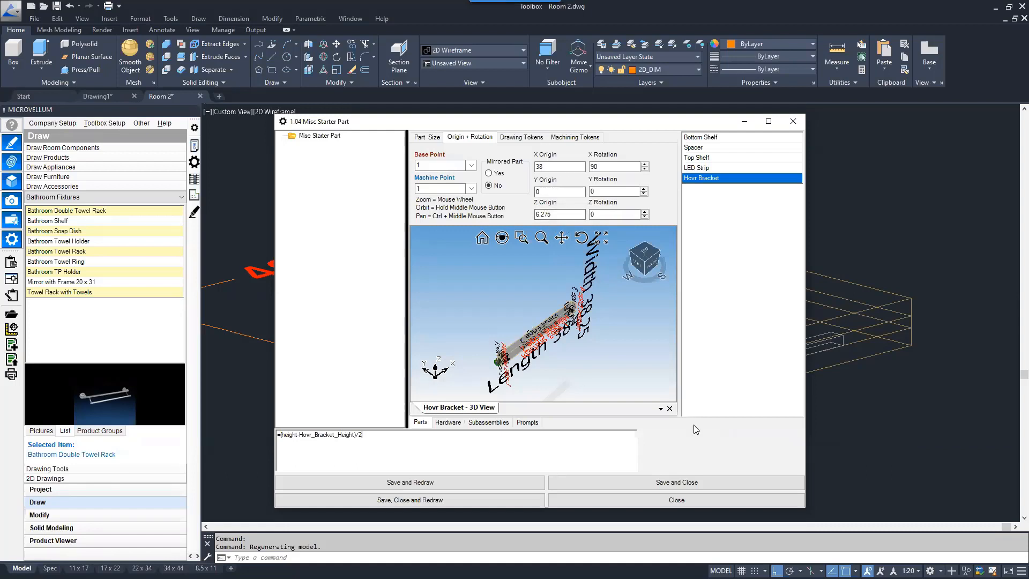
Step: Save and redraw the product, and check the Hovr Bracket's position in the model
click(432, 482)
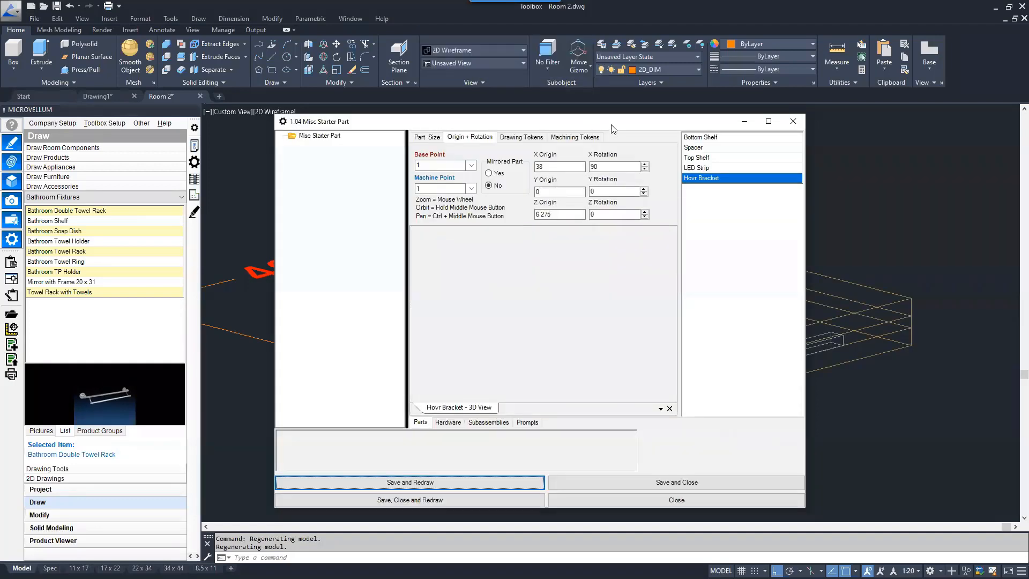
click(844, 252)
mouse_move(582, 339)
shift+middle_down()
mouse_move(650, 325)
mouse_move(638, 314)
mouse_move(568, 315)
mouse_move(478, 374)
mouse_move(584, 332)
mouse_move(489, 358)
mouse_move(536, 343)
mouse_move(691, 319)
mouse_move(595, 351)
mouse_move(455, 368)
mouse_move(484, 338)
mouse_move(590, 375)
shift+middle_up()
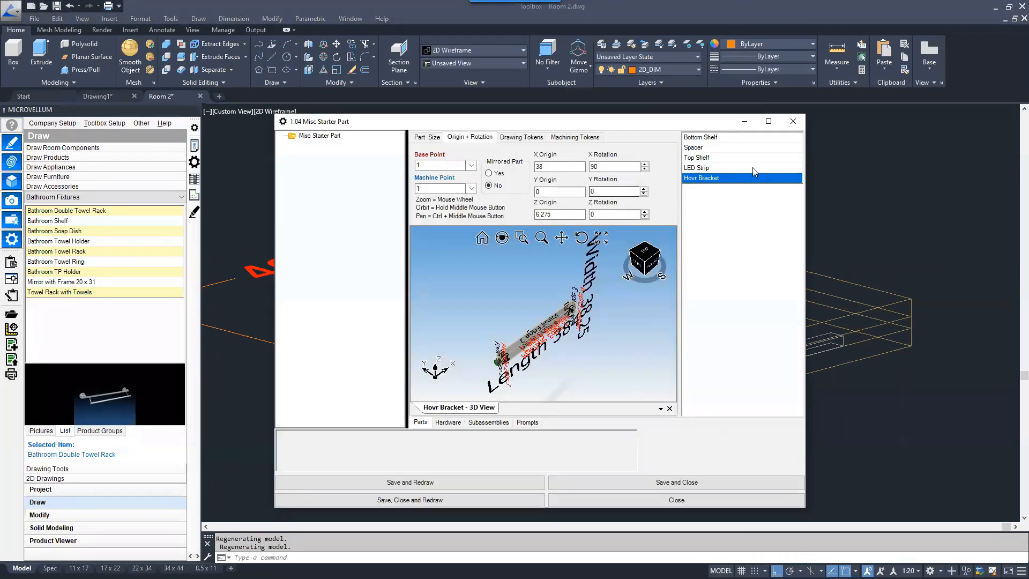
Step: Add an Associative Dado with Router machining token on face 5 of the LED Strip part
click(696, 168)
drag(634, 129, 378, 143)
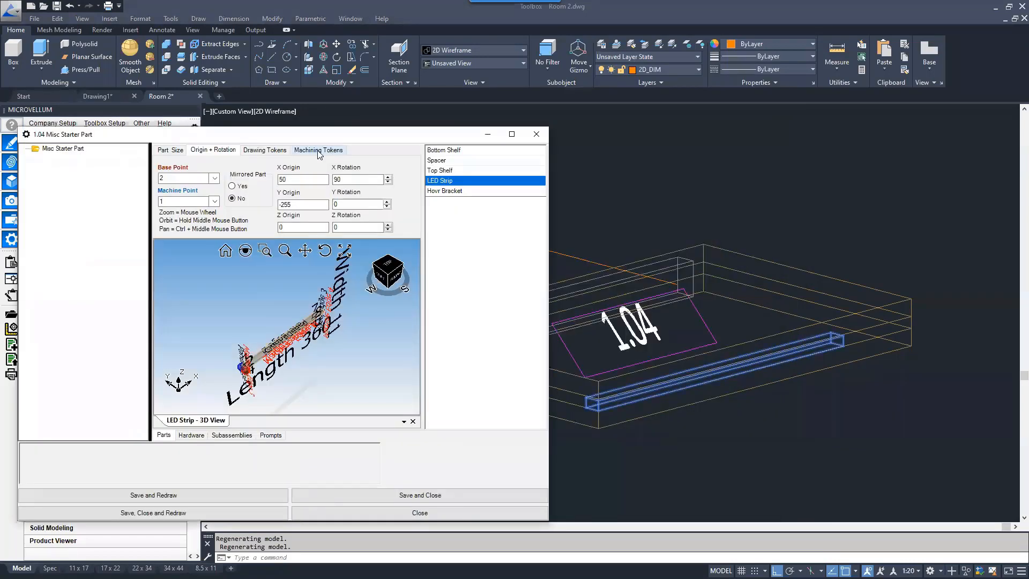
click(318, 150)
right_click(198, 176)
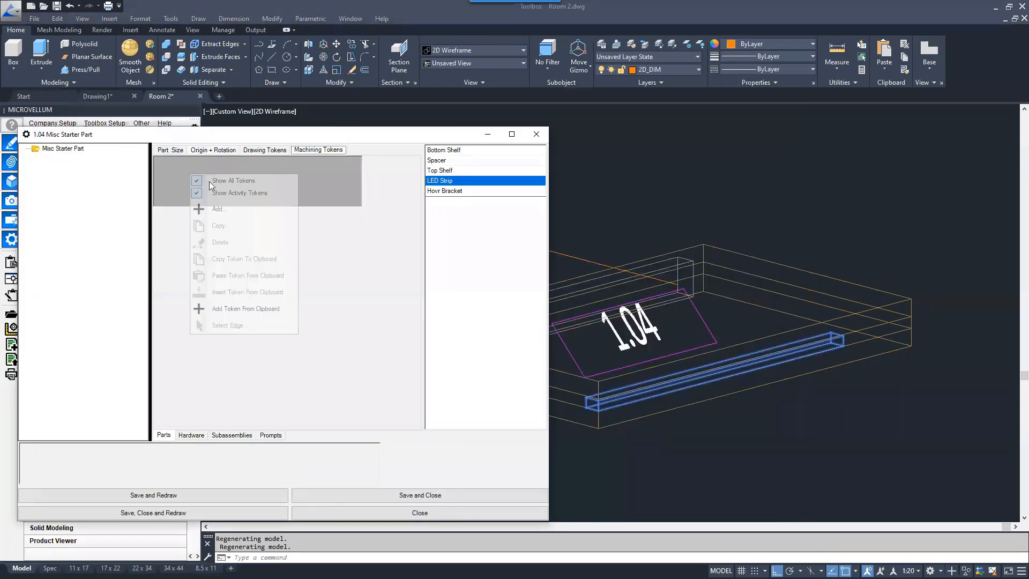
click(217, 209)
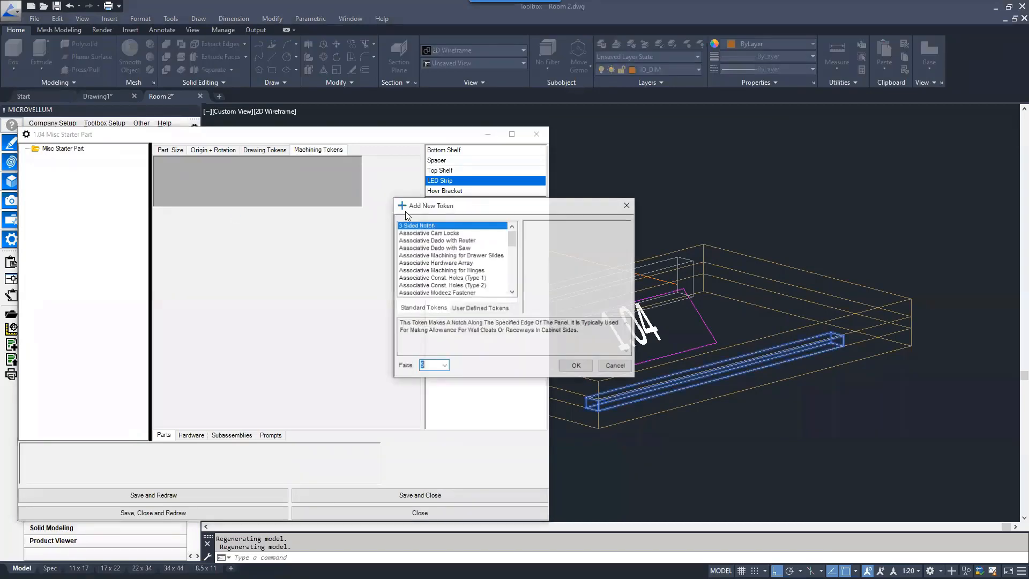
double_click(442, 241)
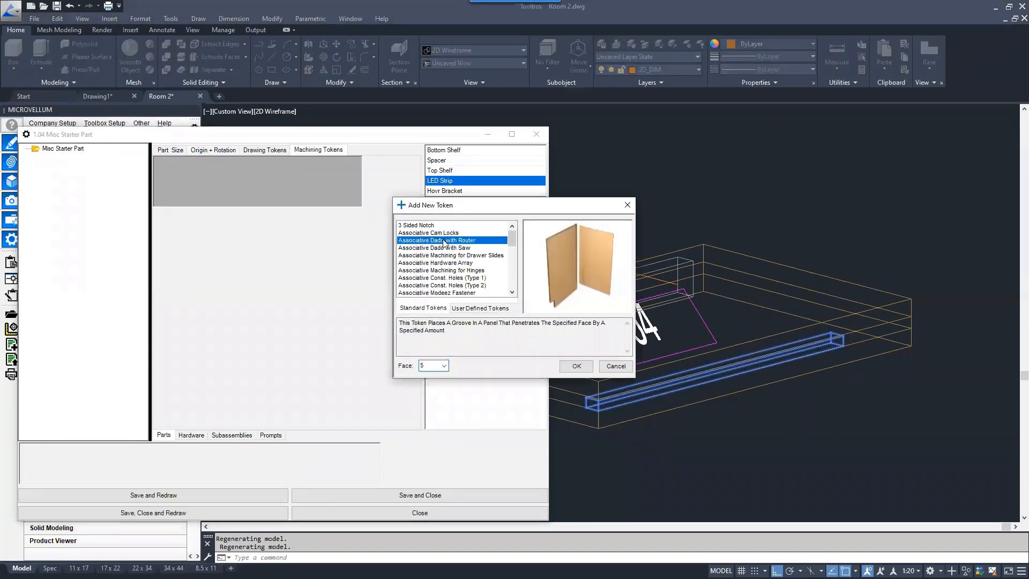
Step: Set both the lead-in and lead-out stop dado gaps of the LED Strip's dado token to 0
click(211, 161)
click(182, 231)
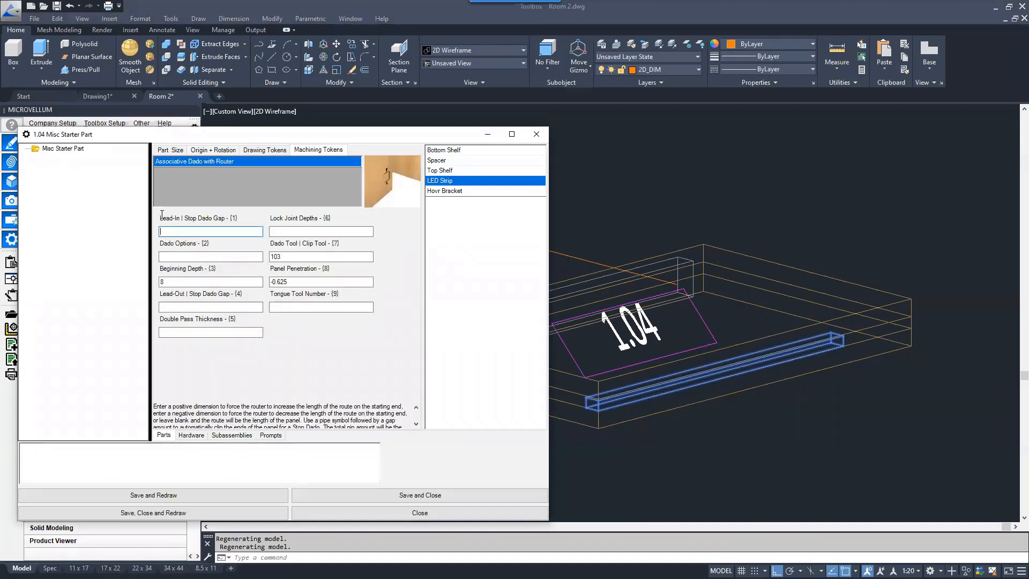
click(165, 458)
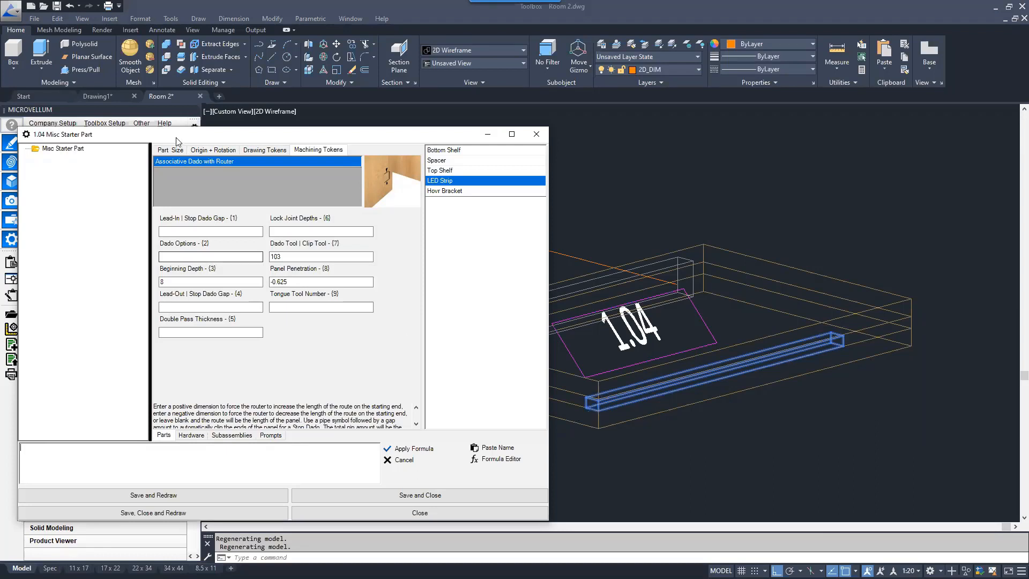
click(200, 231)
click(124, 460)
click(407, 449)
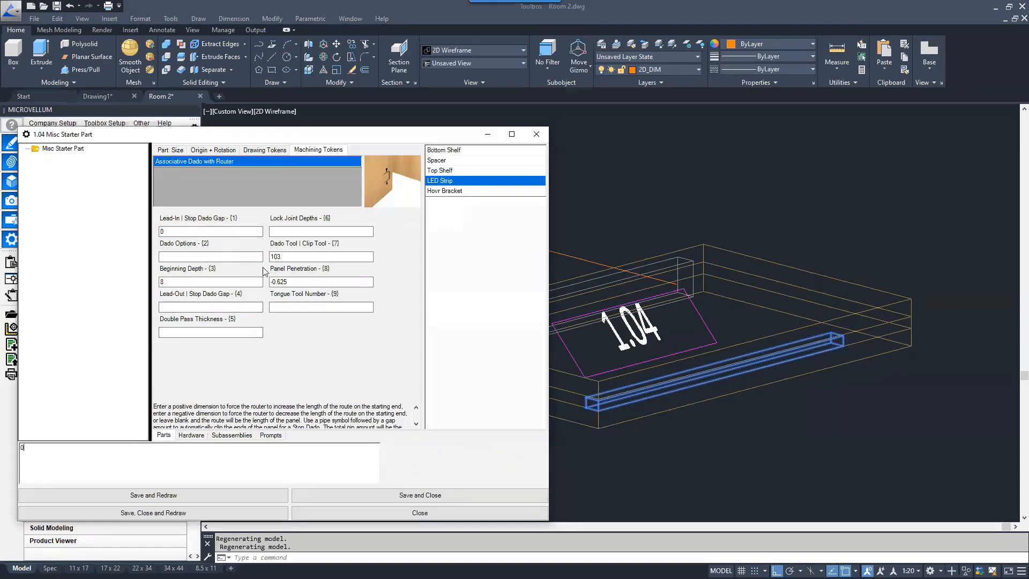
click(178, 282)
click(177, 307)
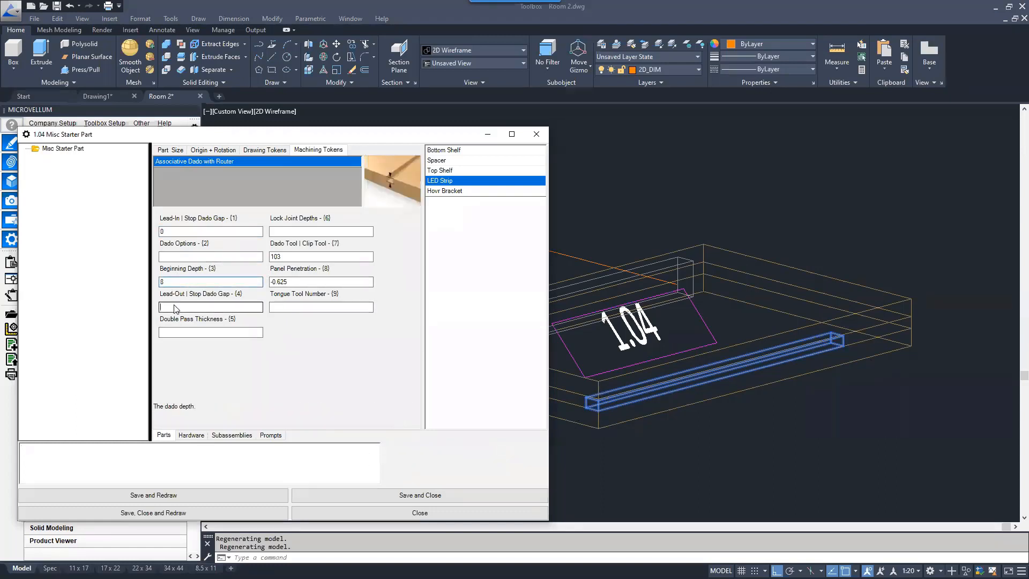
click(82, 462)
text(0)
click(412, 449)
Step: Set the dado token's beginning depth to the formula =LED_Strip_Height+m2u(1) and apply it
click(207, 257)
click(177, 284)
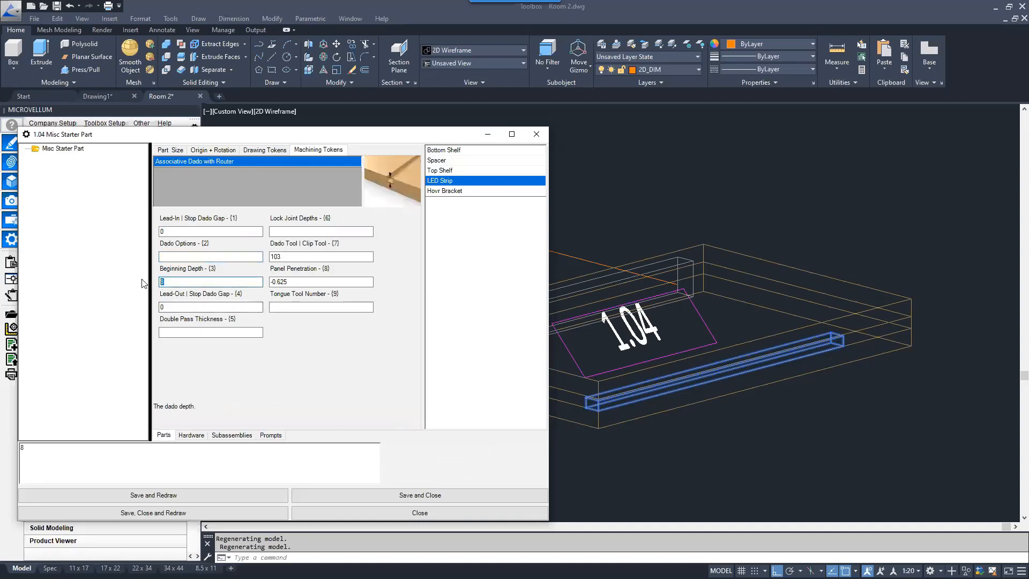
click(215, 449)
text(=)
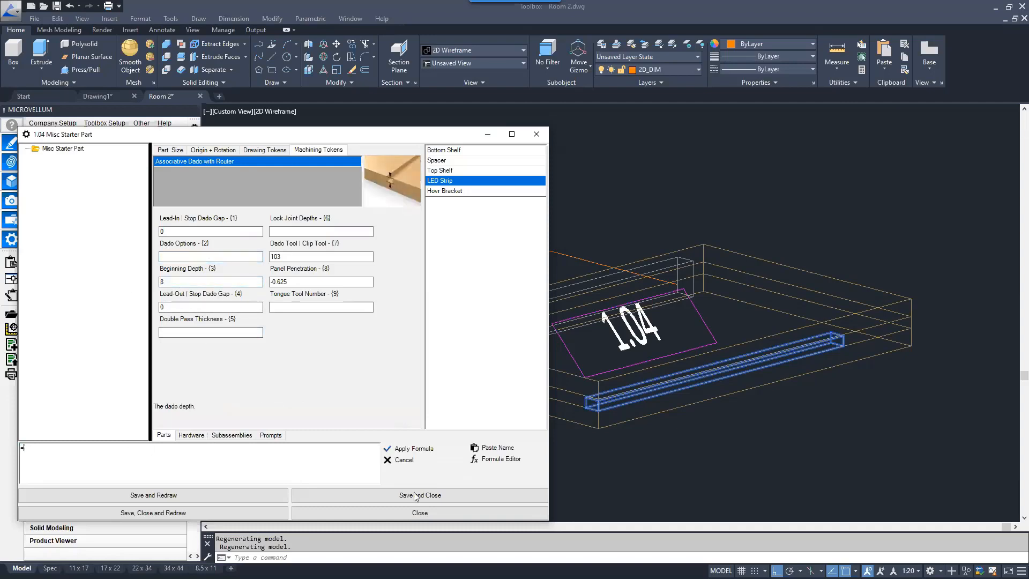
click(487, 445)
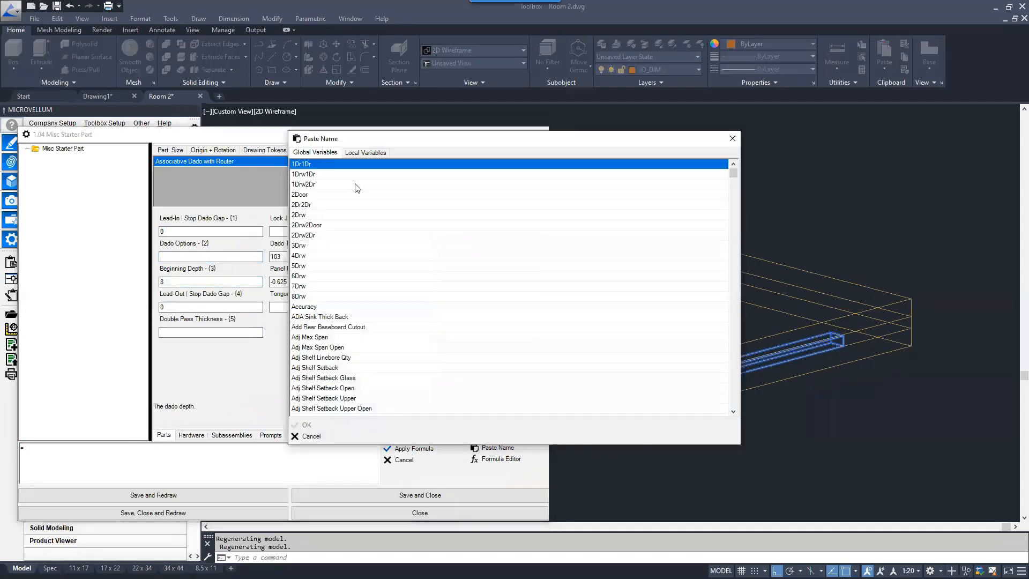
click(365, 153)
click(316, 215)
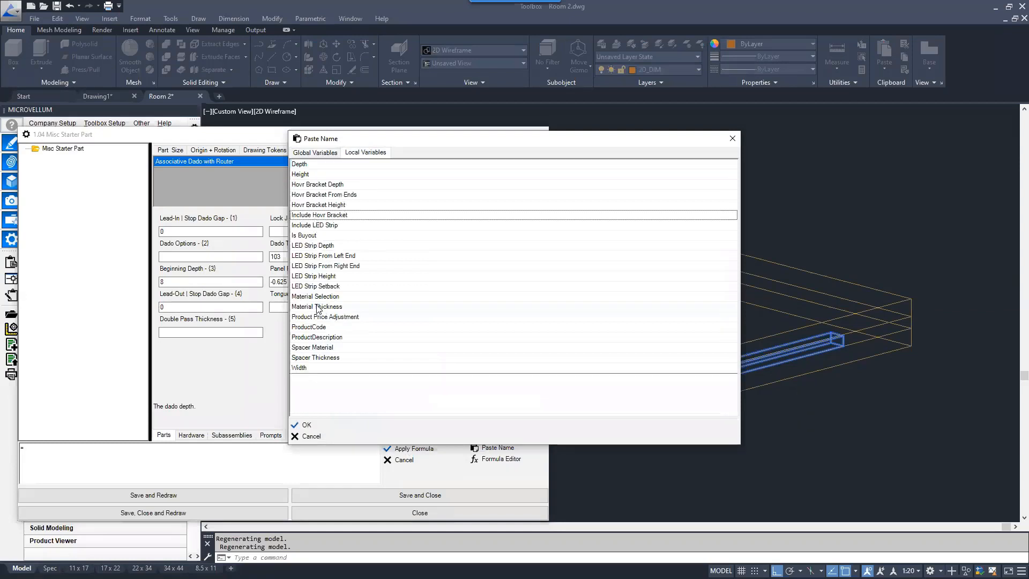
double_click(324, 277)
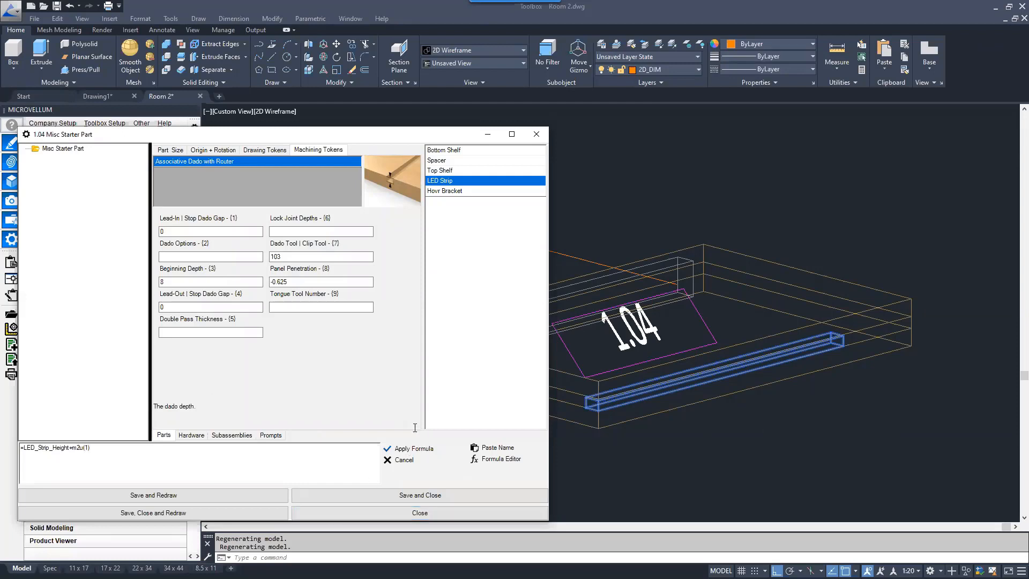
click(414, 448)
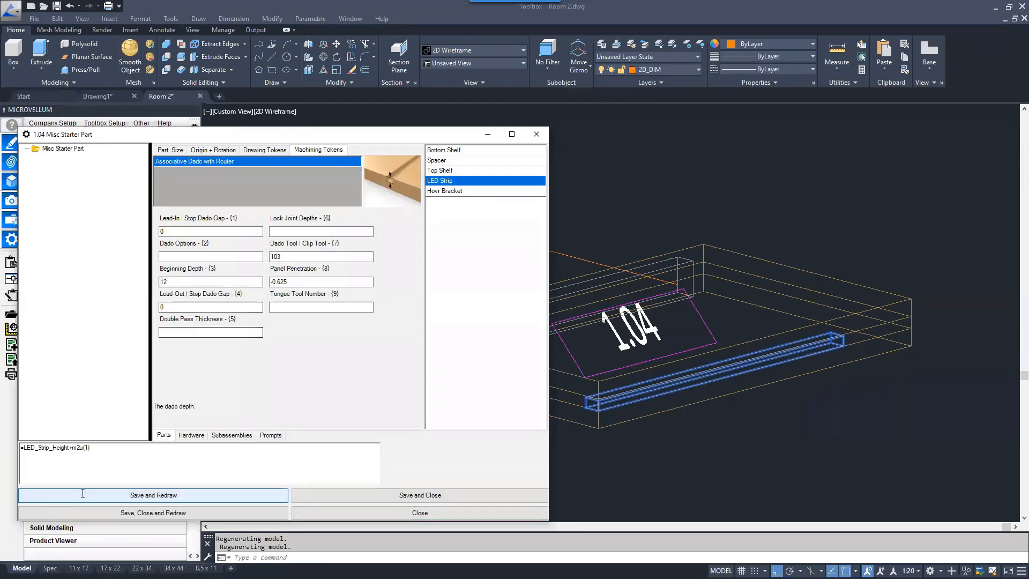
Step: Set the panel penetration of the LED Strip's dado token to the formula =-LED_Strip_Height and apply it
click(110, 453)
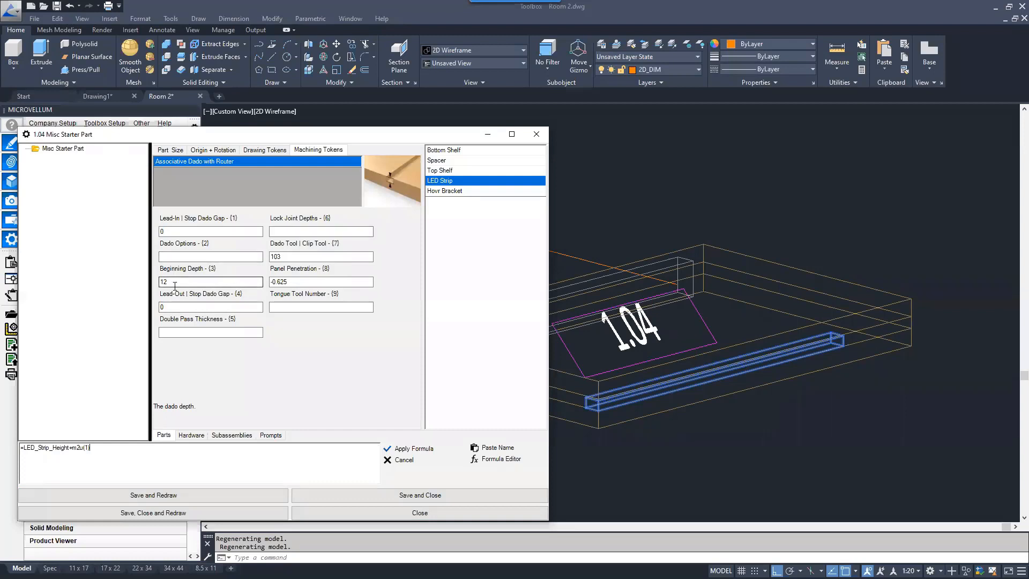
drag(65, 447, 26, 449)
key(ctrl+c)
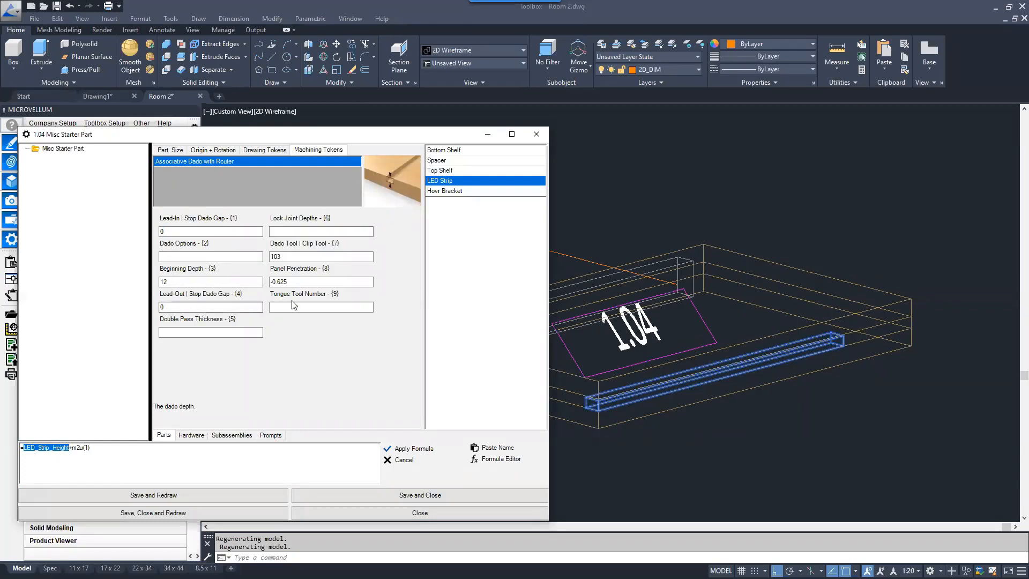
click(303, 280)
drag(60, 450, 8, 437)
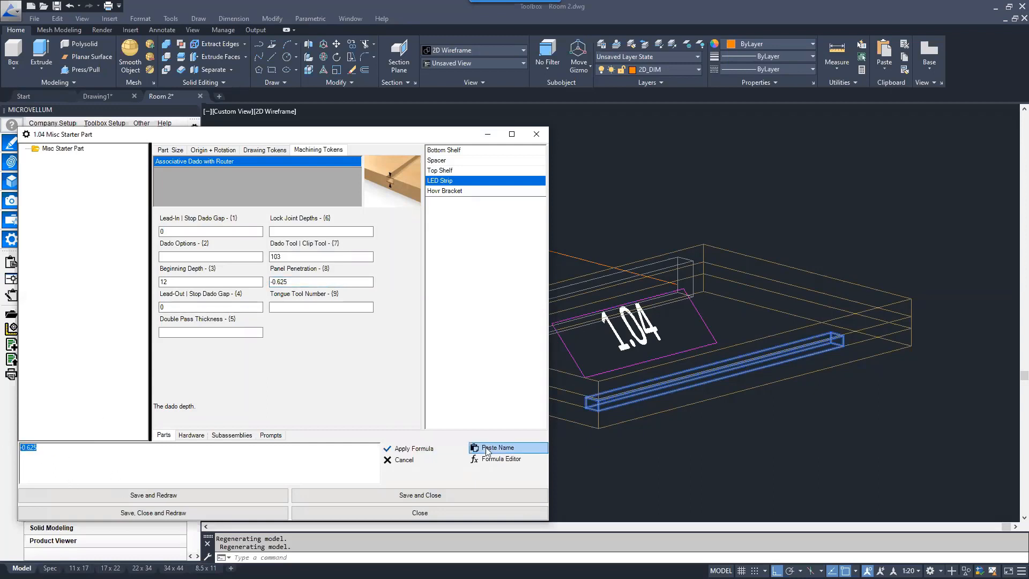
click(487, 450)
click(25, 447)
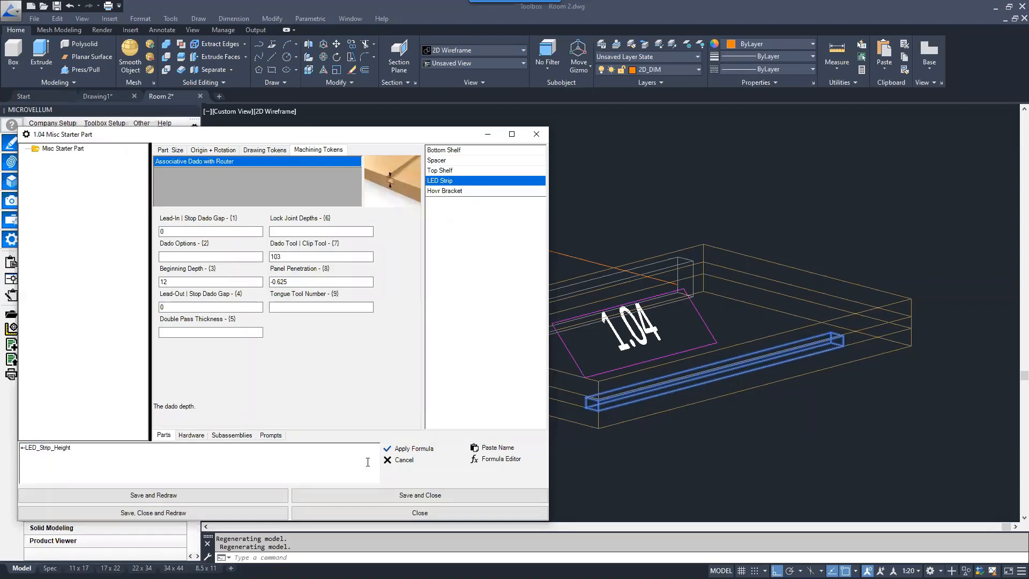
click(410, 448)
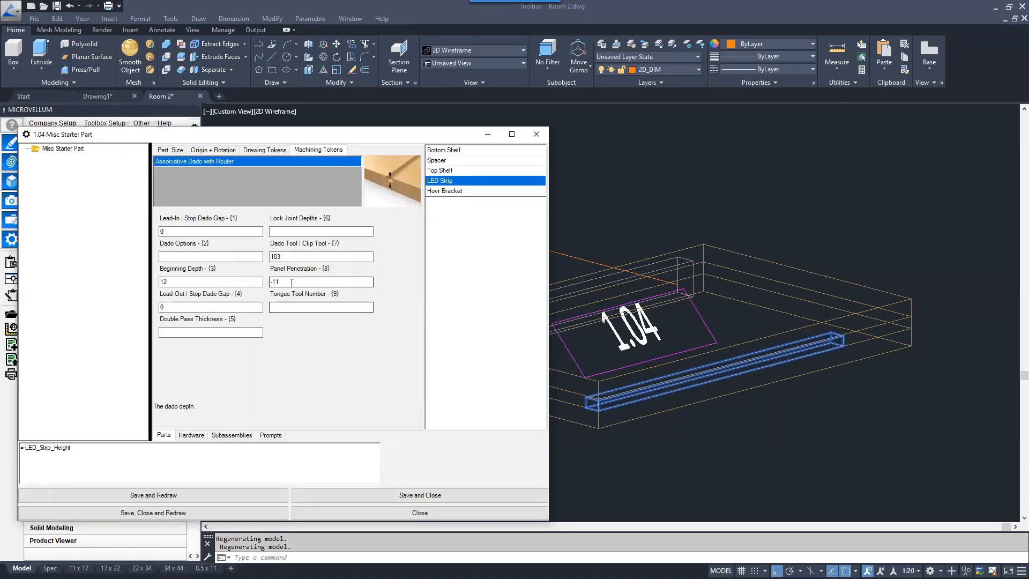
click(320, 280)
Step: Set the dado token's double pass thickness to the local variable formula =LED_Strip_Depth and apply it
click(203, 332)
click(76, 463)
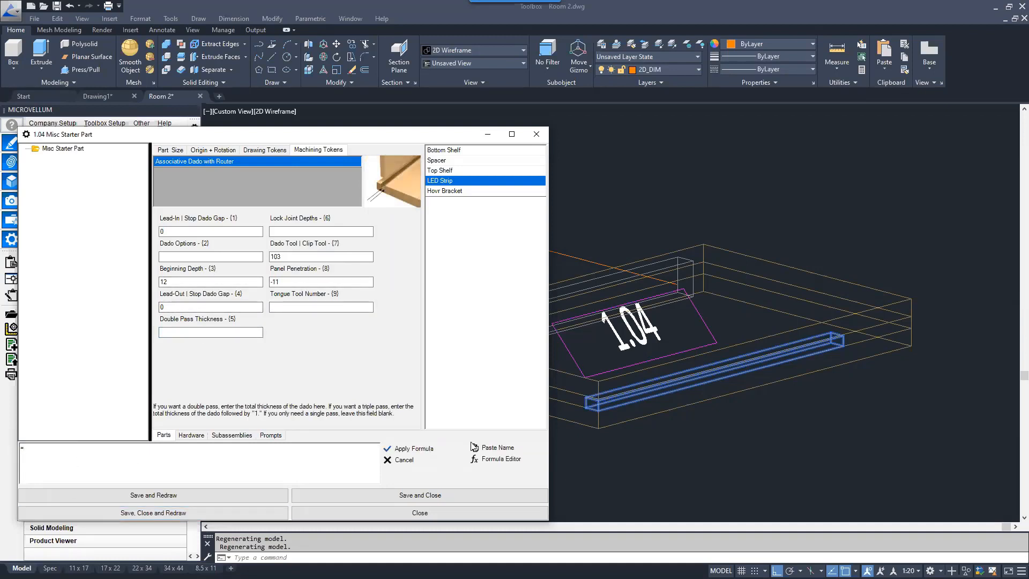
click(474, 447)
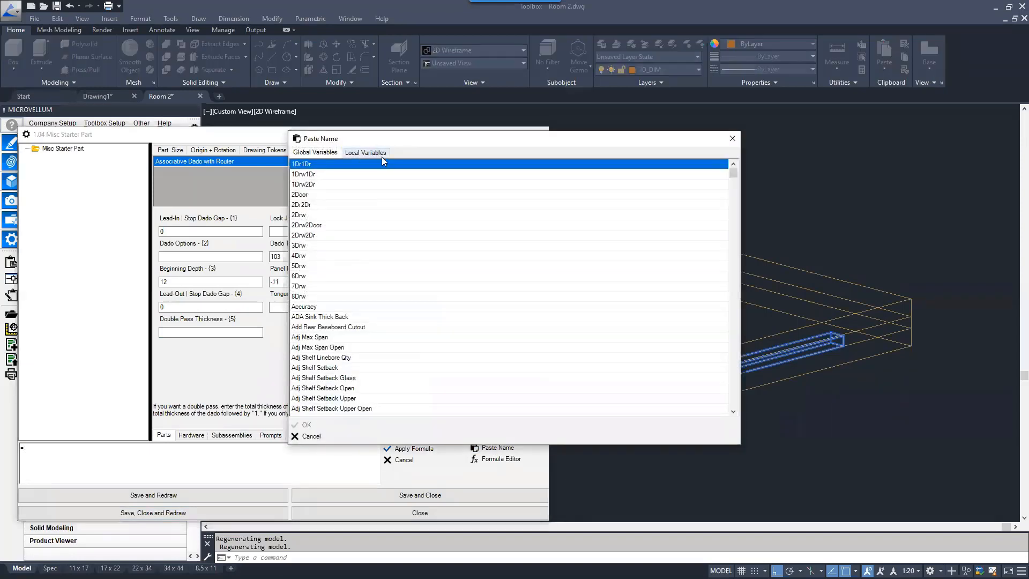
click(382, 157)
click(316, 225)
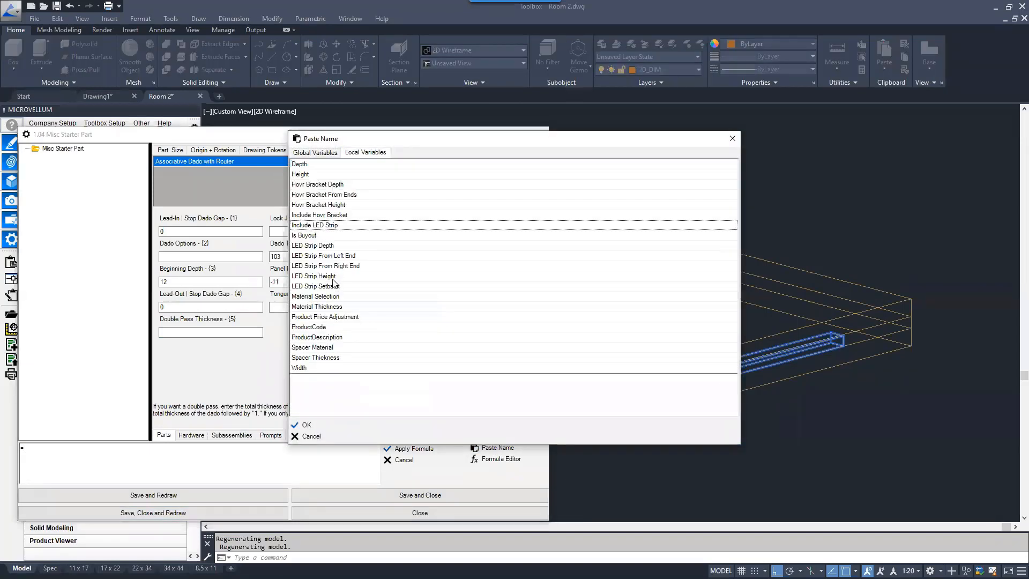
double_click(329, 245)
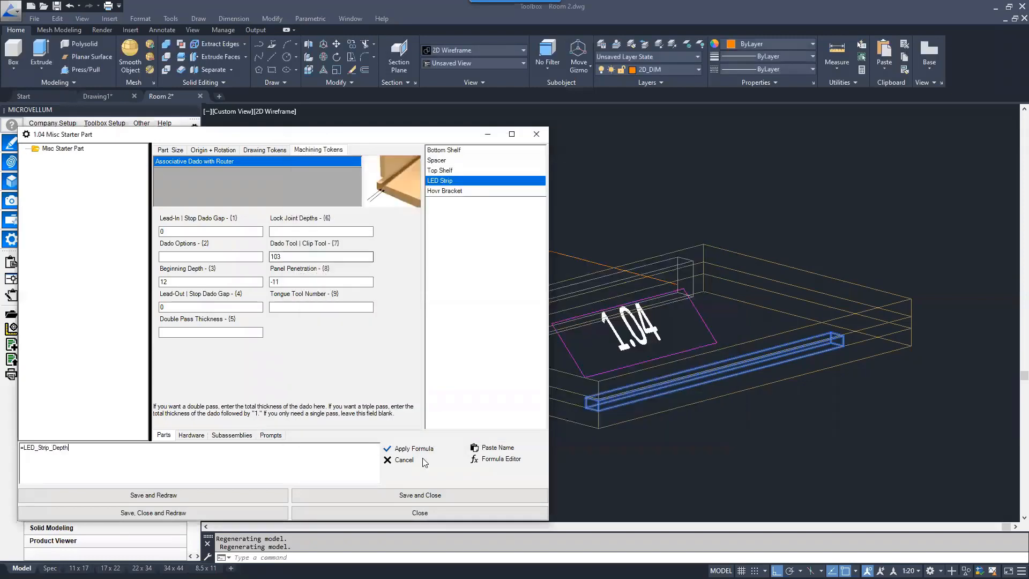
click(425, 449)
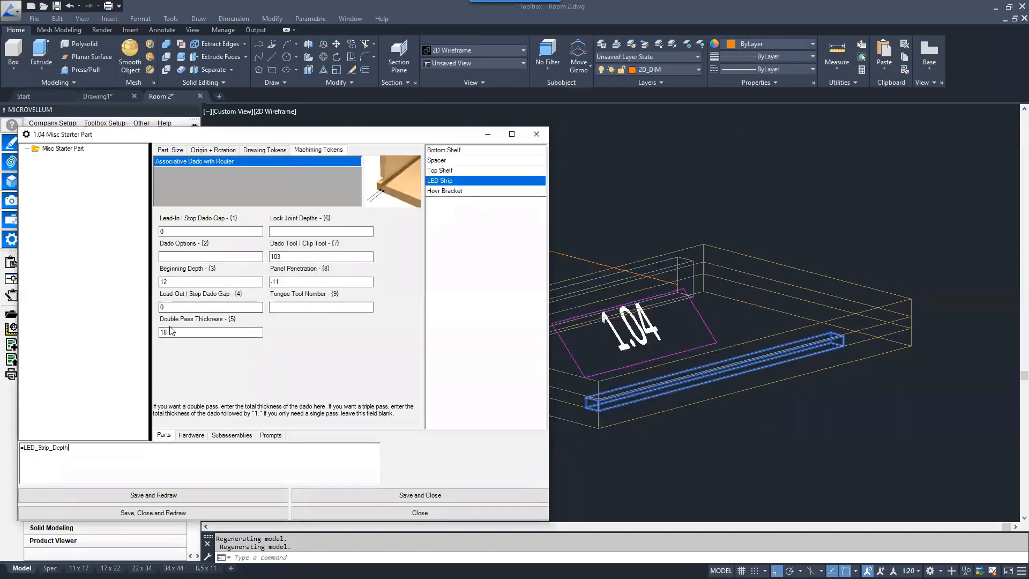
Step: Set the dado tool of the LED Strip's token to the global variable formula =G!Default_Routing_Tool_CW and apply it
click(295, 231)
click(279, 259)
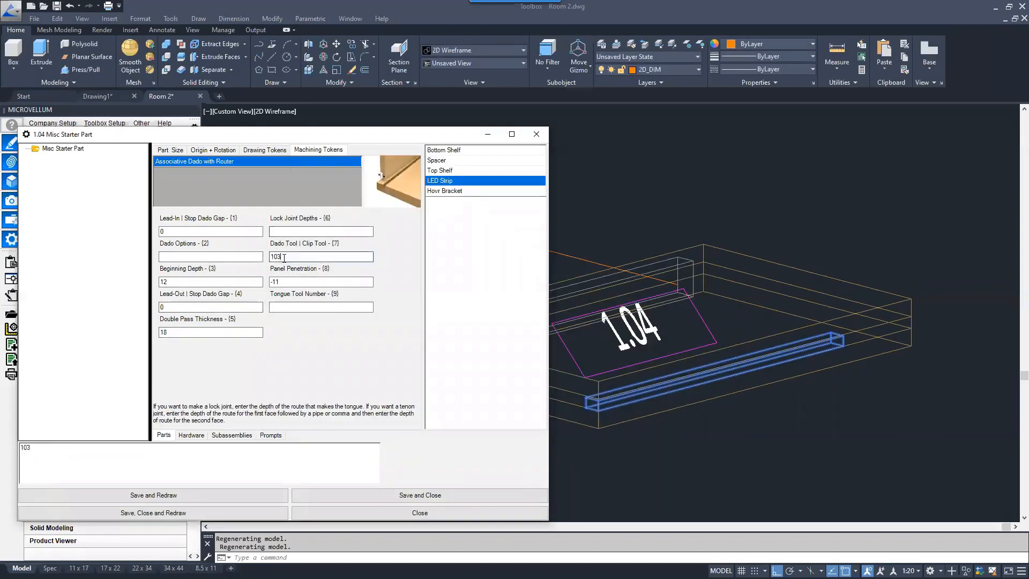
drag(109, 458, 2, 456)
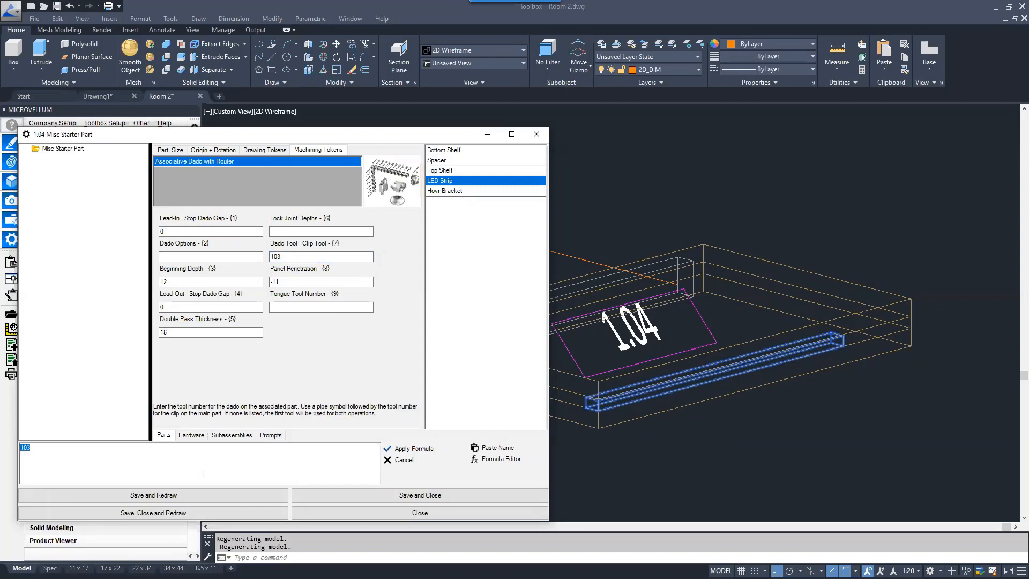
text(=)
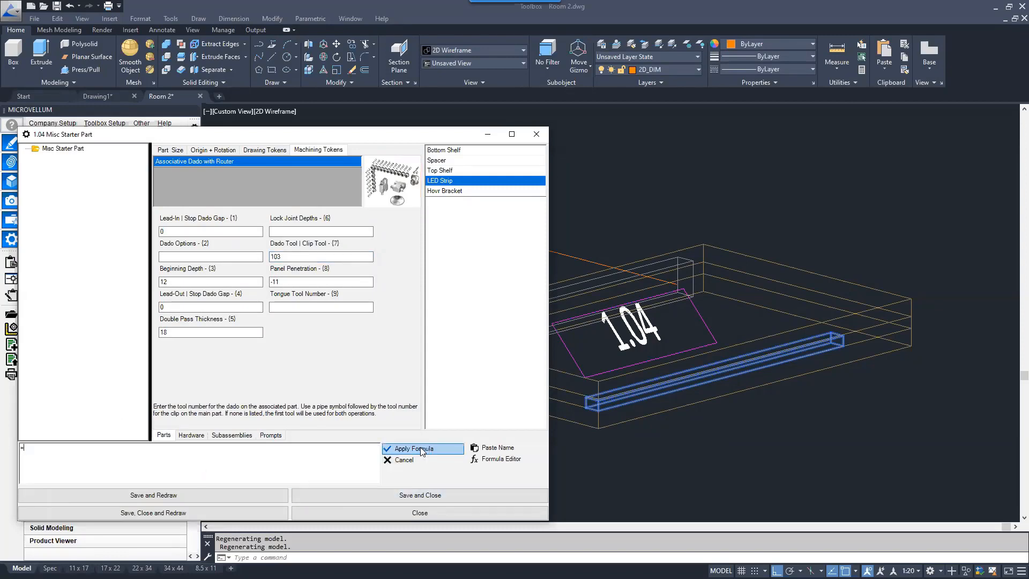
click(492, 447)
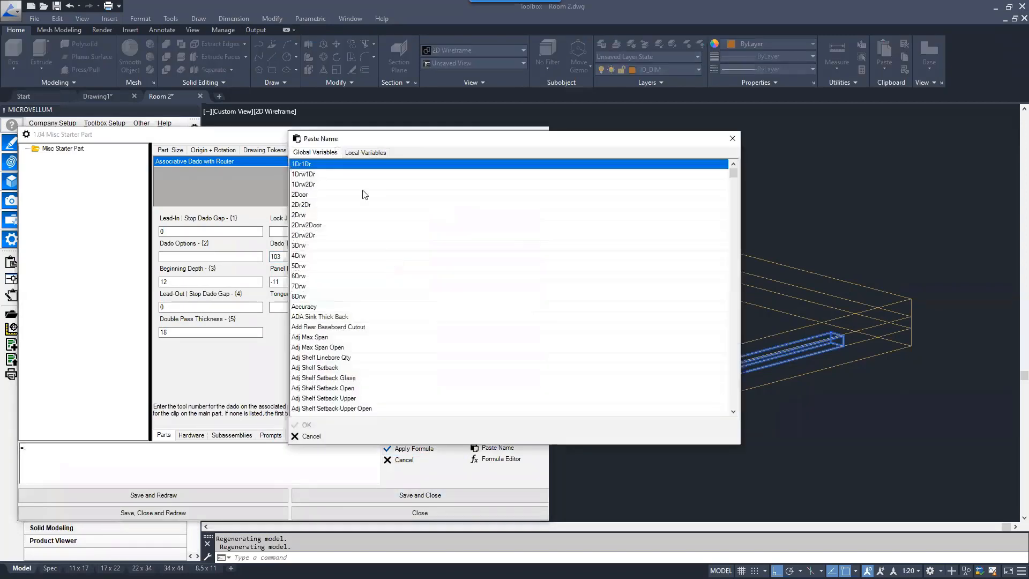
click(359, 267)
text(de)
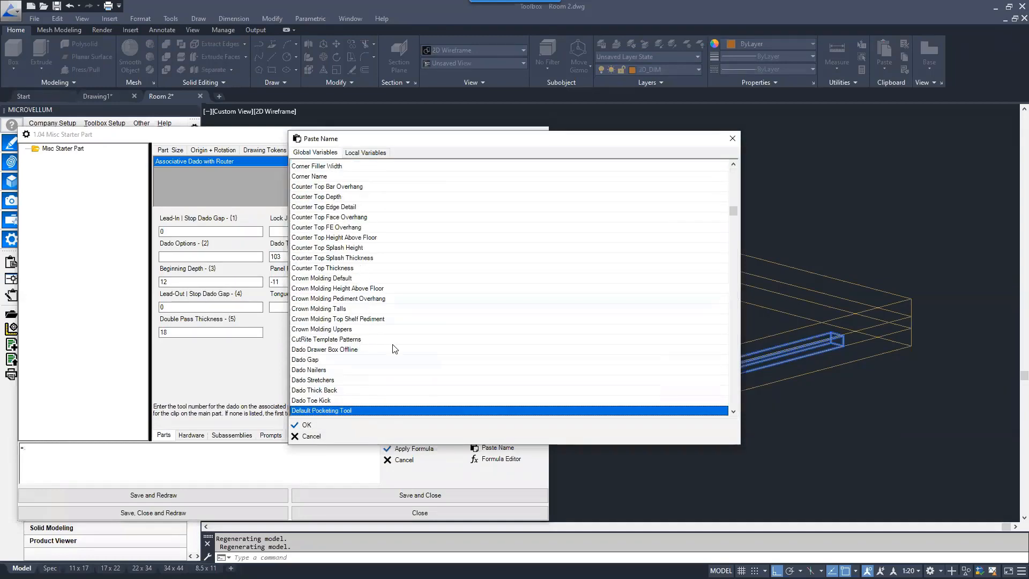
scroll(395, 349, down, 3)
click(325, 340)
double_click(415, 338)
click(407, 448)
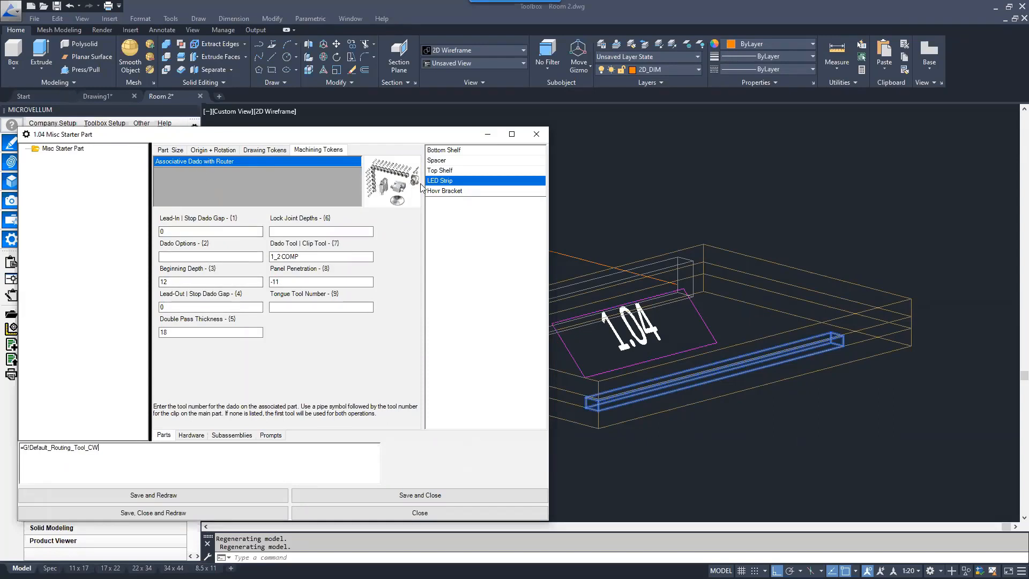
Step: Assign Edge 2 of the LED Strip to its Associative Dado with Router token
click(195, 153)
click(315, 151)
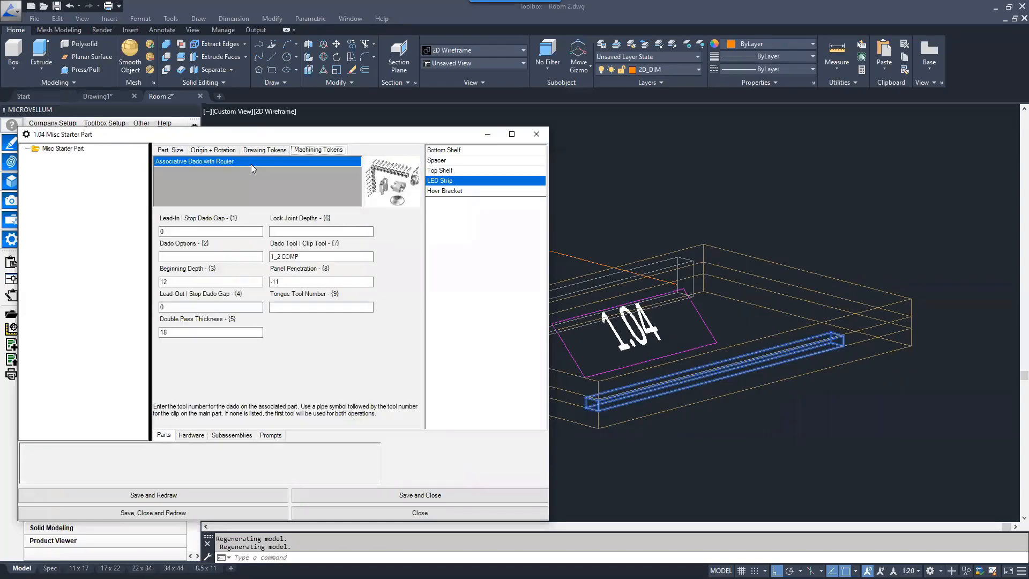
right_click(195, 162)
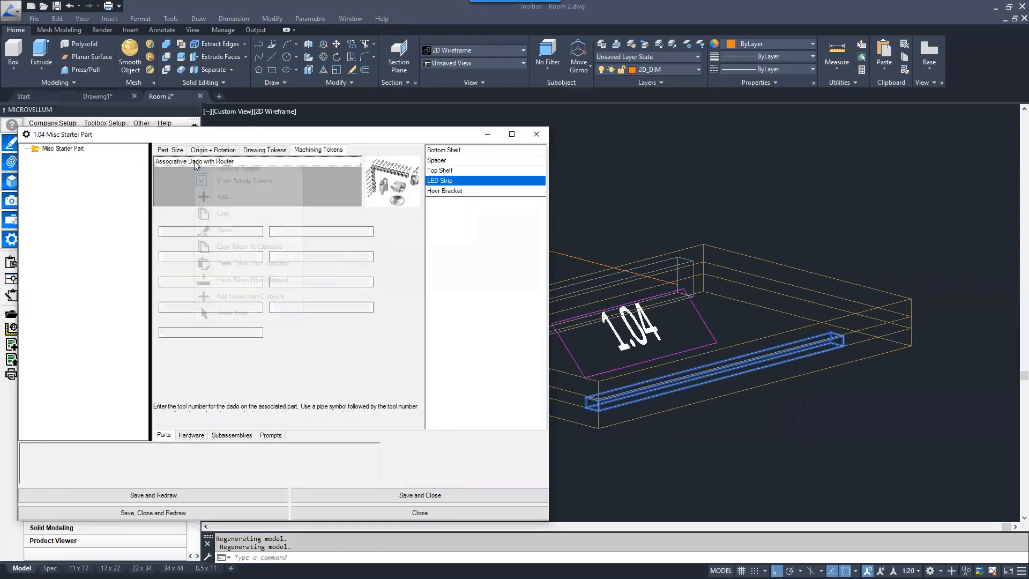
click(226, 314)
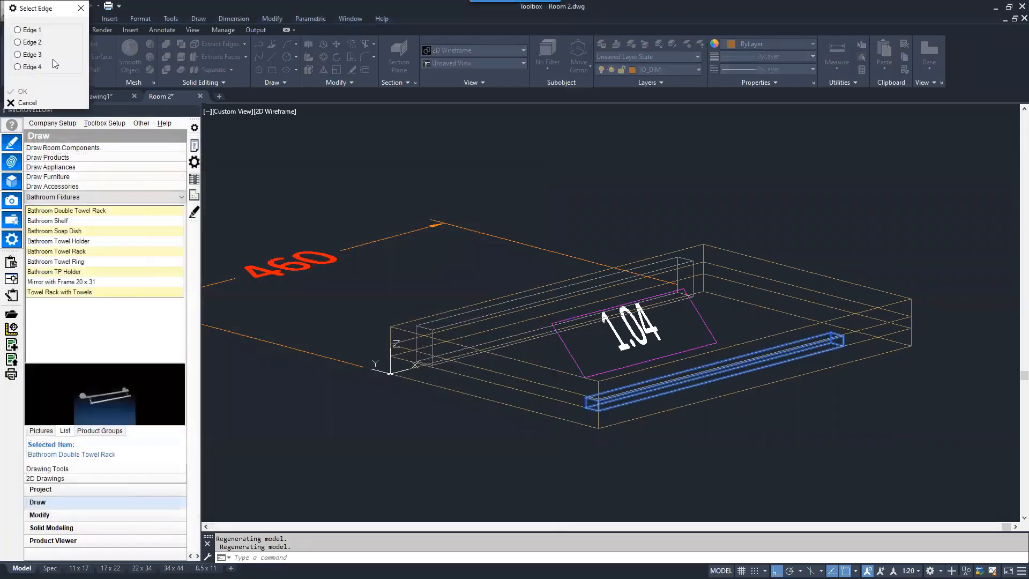
click(33, 31)
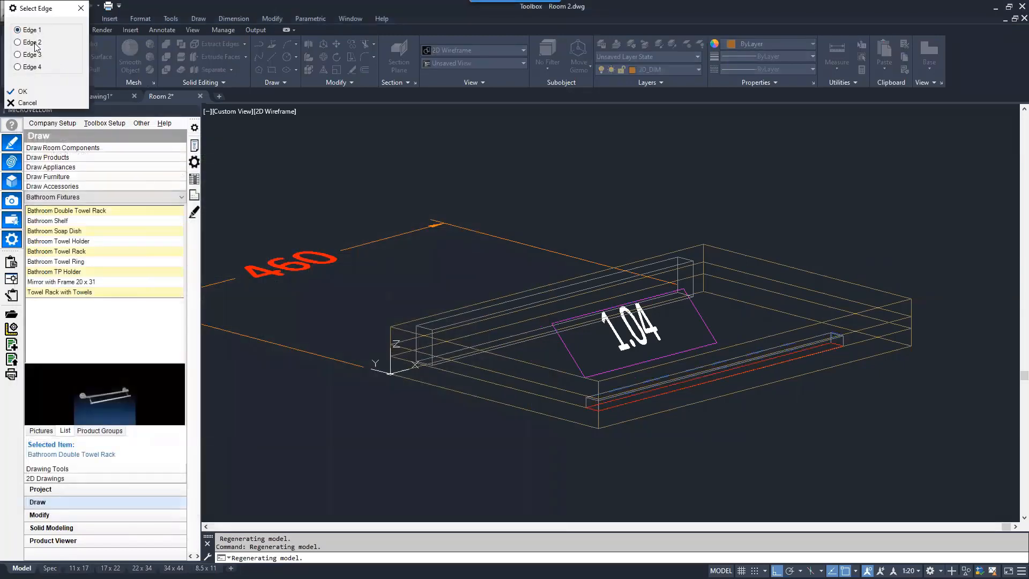
click(35, 44)
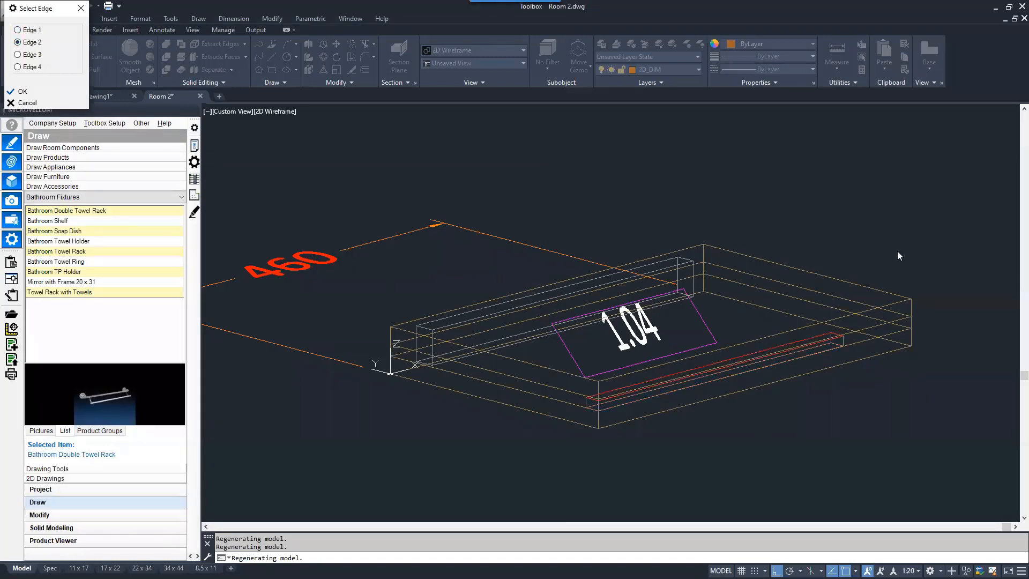
click(21, 91)
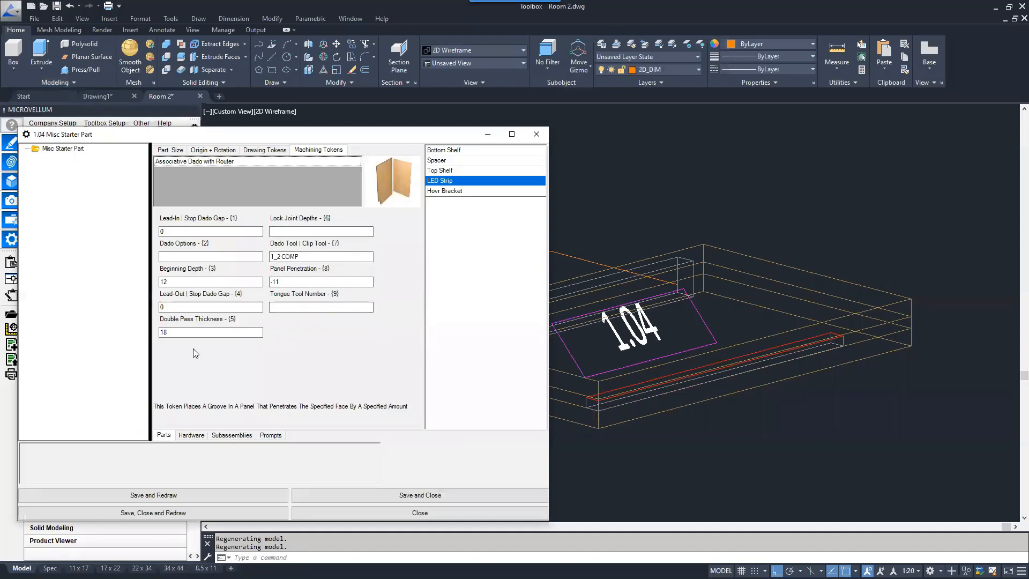
Step: Save and redraw the product, and inspect the LED Strip's routed dado in the shelf model
click(176, 496)
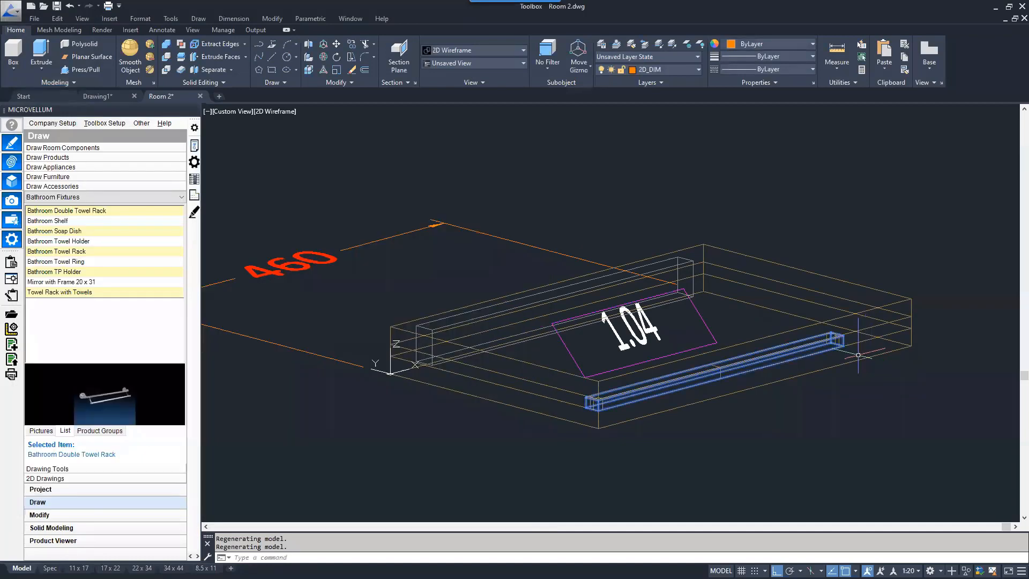
shift+middle_drag(717, 420, 690, 414)
click(688, 415)
click(684, 401)
mouse_move(734, 470)
shift+middle_down()
mouse_move(702, 460)
mouse_move(731, 370)
mouse_move(673, 338)
mouse_move(551, 454)
mouse_move(625, 490)
mouse_move(735, 482)
shift+middle_up()
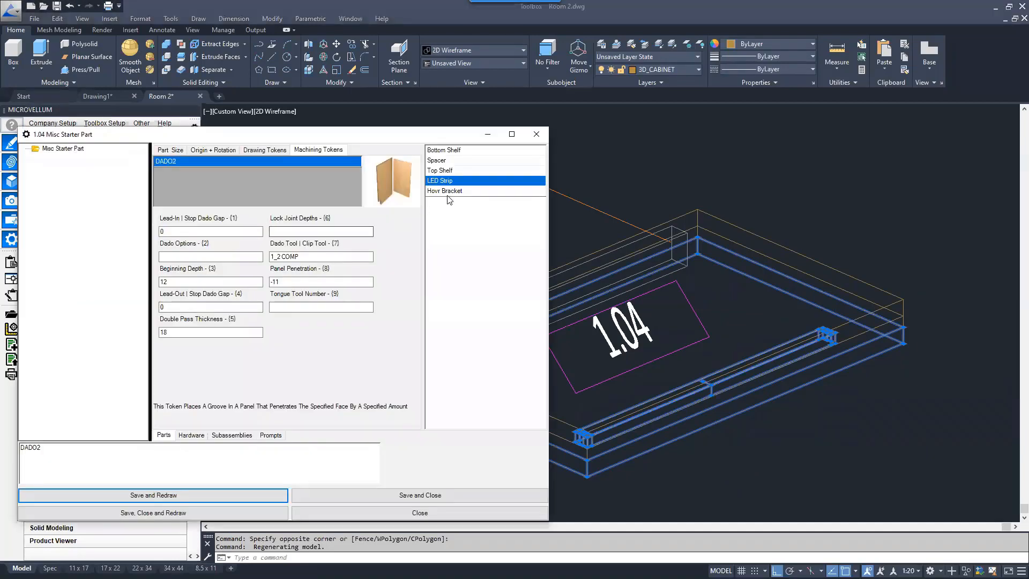
Step: Add an Associative Dado with Router machining token to the Hovr Bracket part
click(447, 194)
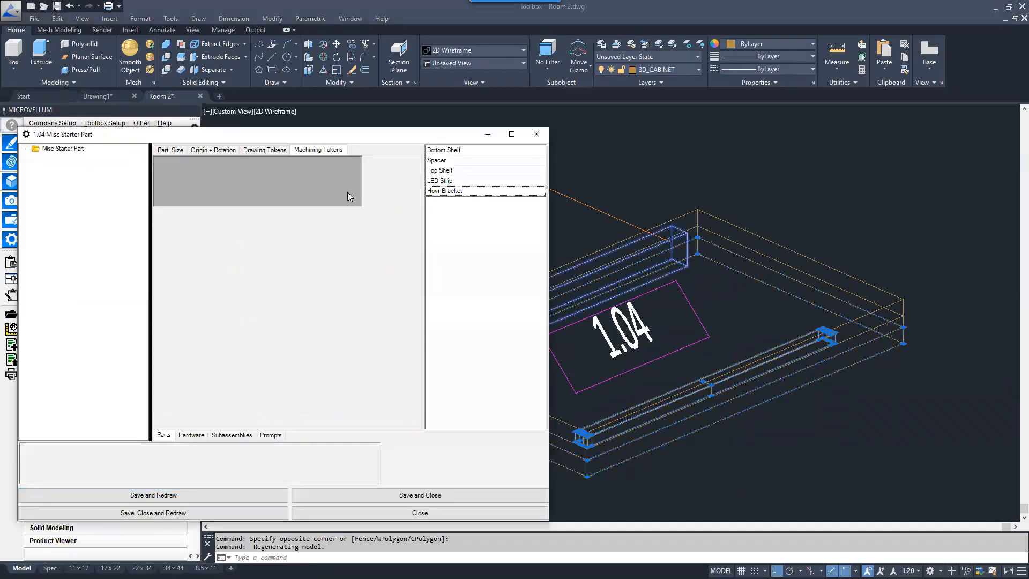
right_click(143, 167)
click(255, 168)
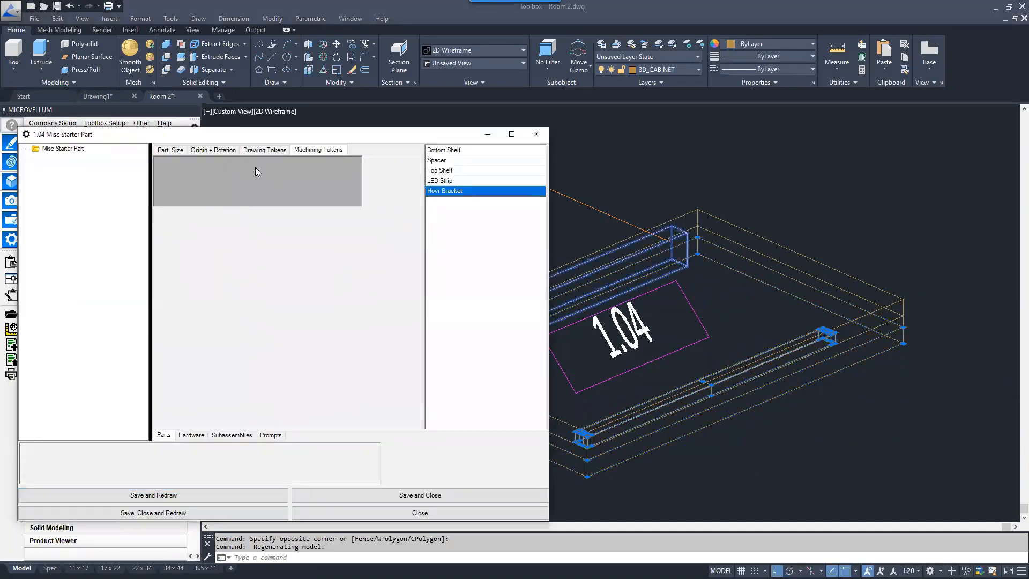
right_click(191, 167)
click(228, 203)
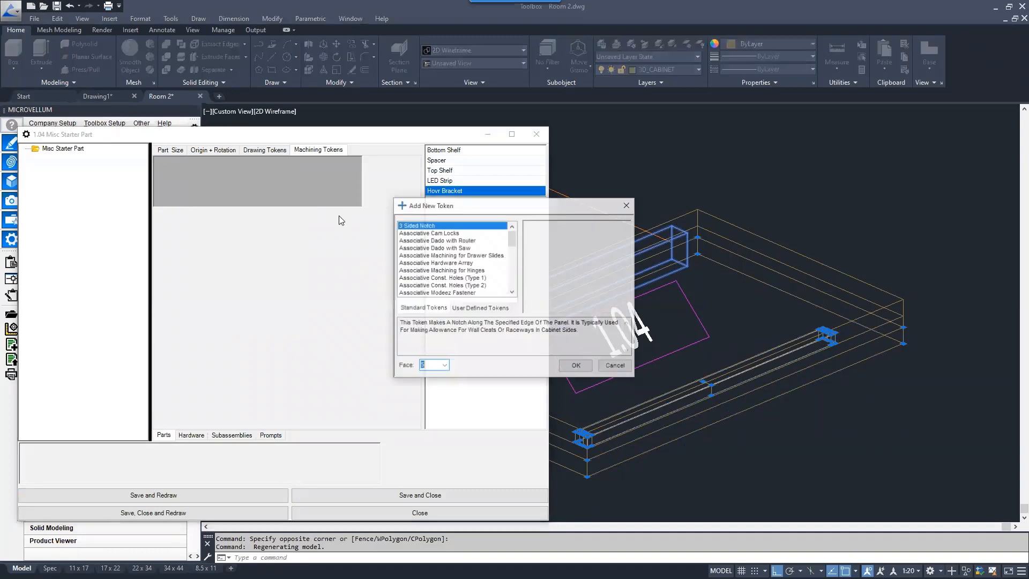
click(456, 248)
double_click(454, 241)
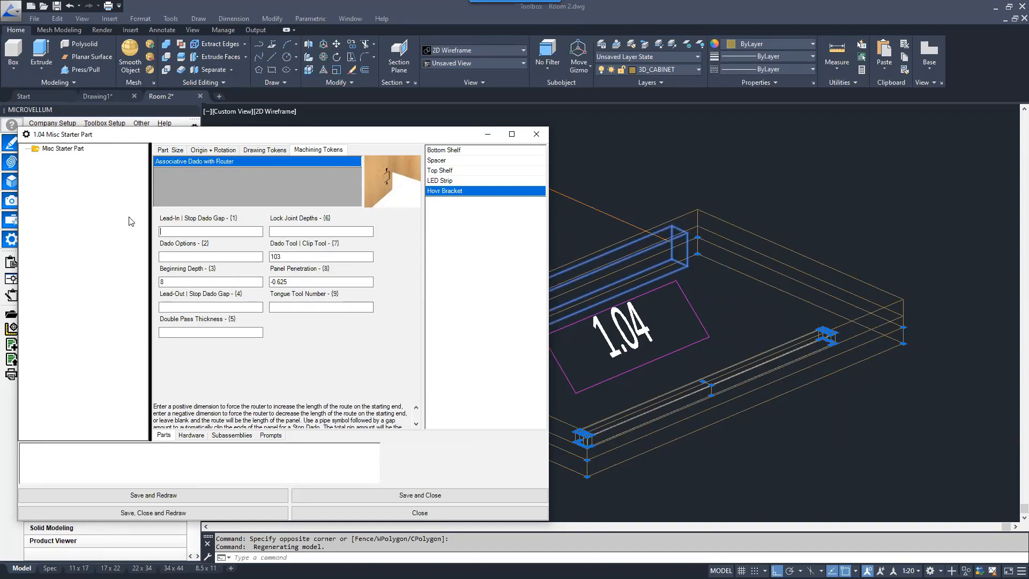
Step: Set the lead-in stop dado gap of the Hovr Bracket's dado token to the global variable formula =G!Router_Lead
click(84, 469)
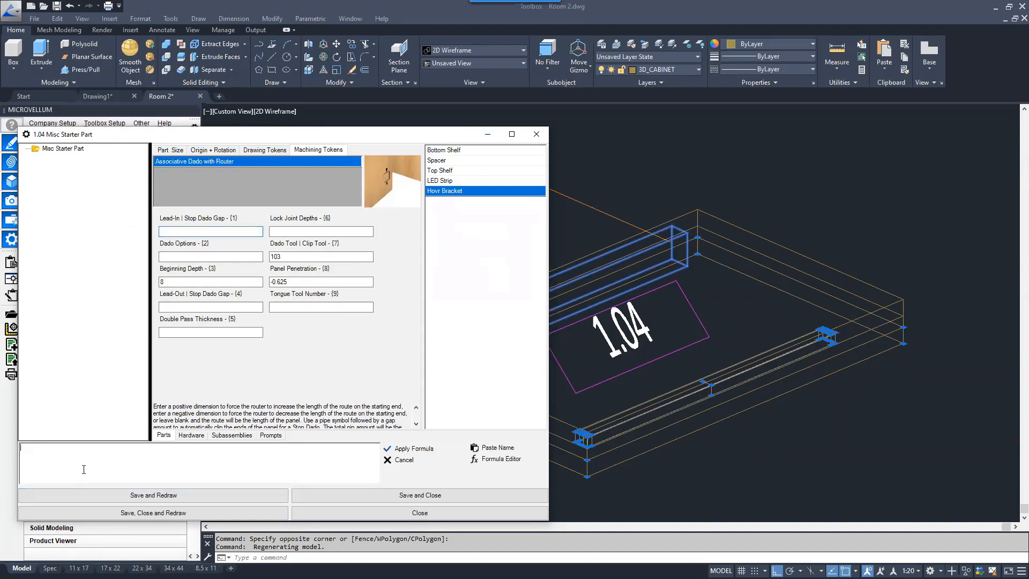
click(488, 447)
click(340, 257)
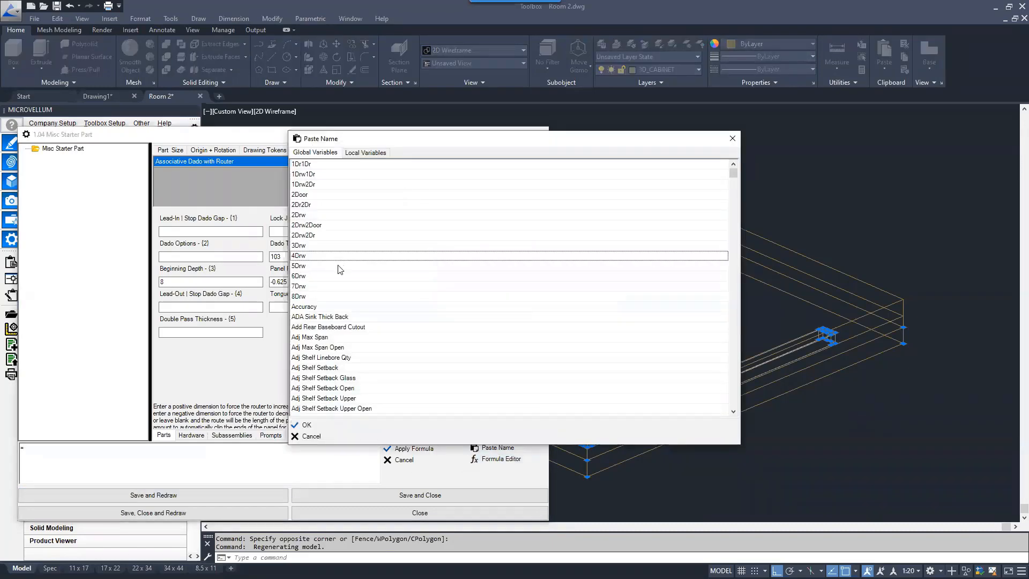
text(ro)
scroll(341, 269, down, 2)
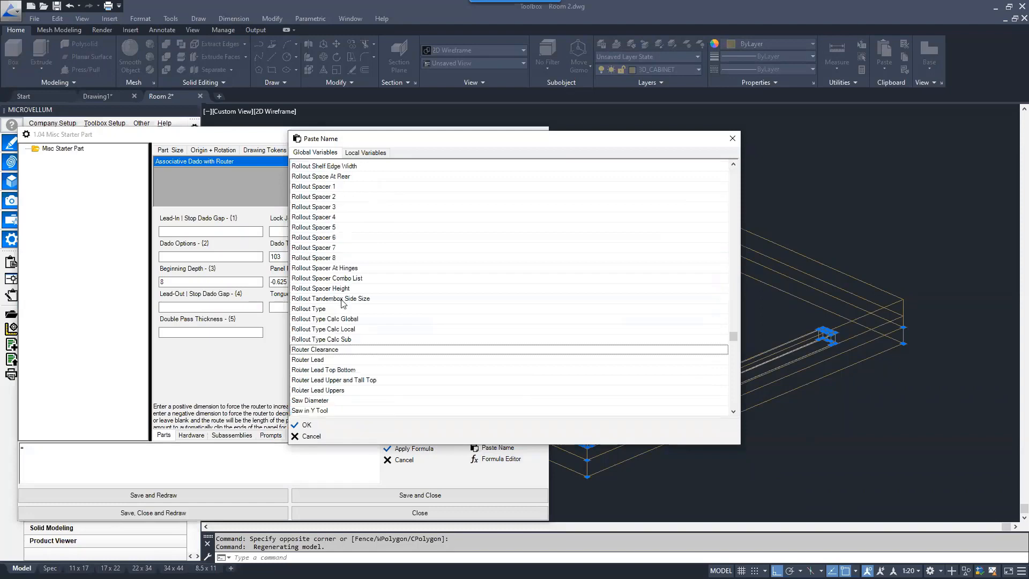
double_click(314, 360)
click(410, 449)
Step: Copy the lead-in formula =G!Router_Lead into the lead-out stop dado gap of the Hovr Bracket's token and apply it
click(180, 231)
key(ctrl+c)
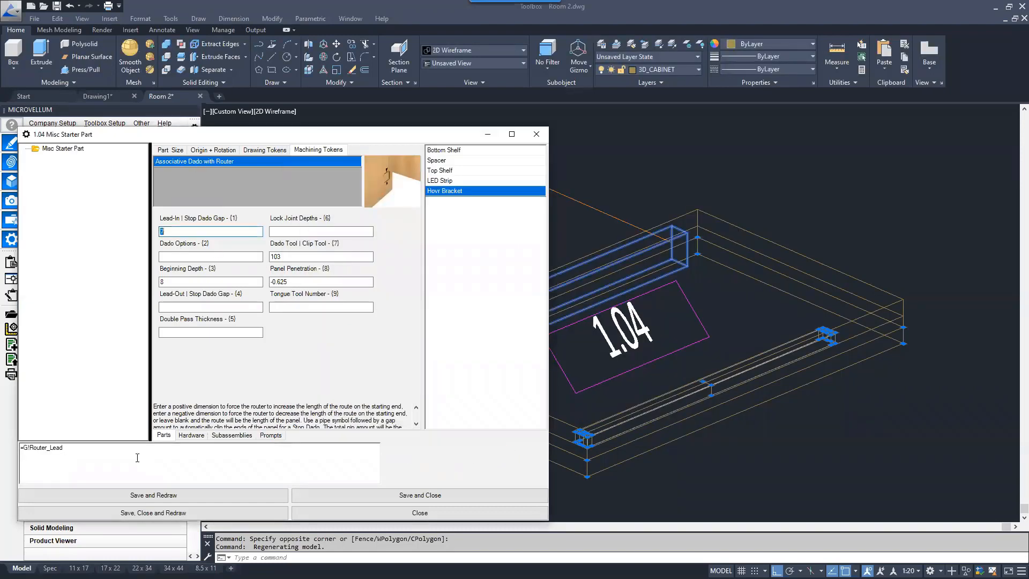
click(178, 257)
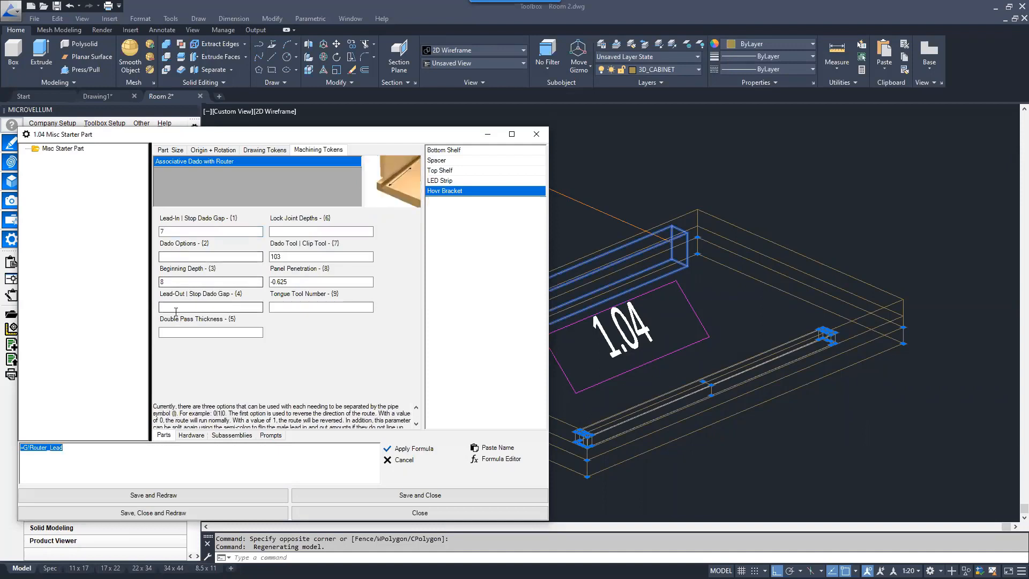
click(175, 307)
click(132, 446)
key(ctrl+v)
click(415, 449)
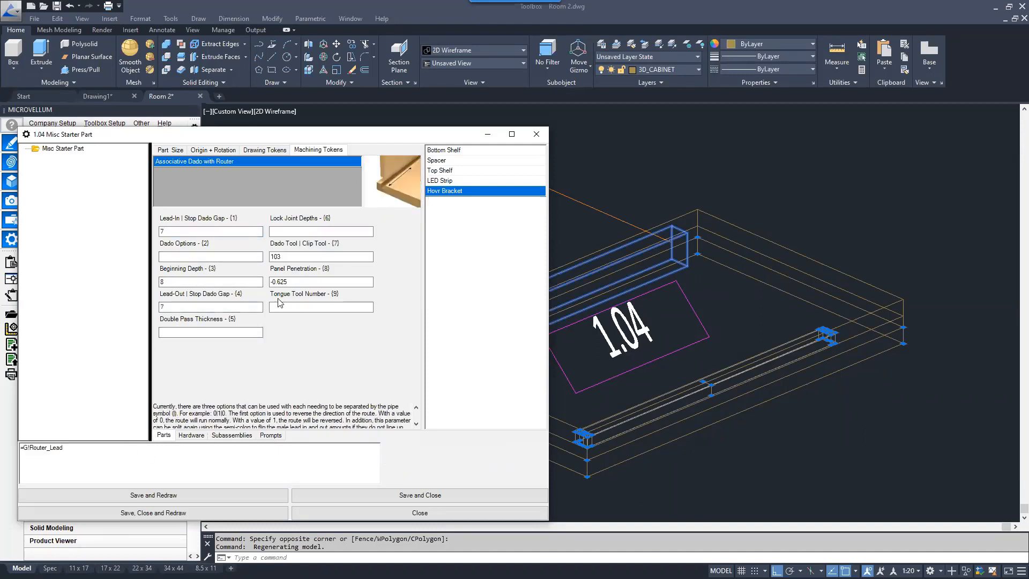
Step: Set the beginning depth of the Hovr Bracket's dado token to =Material_Thickness-(Height-Hovr_Bracket_Height)/2
click(177, 281)
click(83, 459)
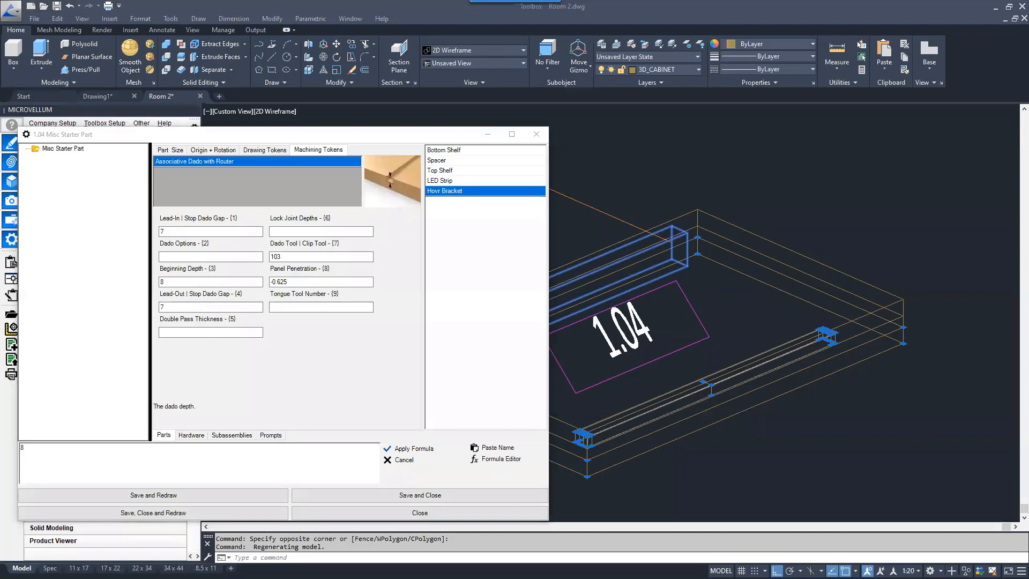
click(215, 151)
click(303, 226)
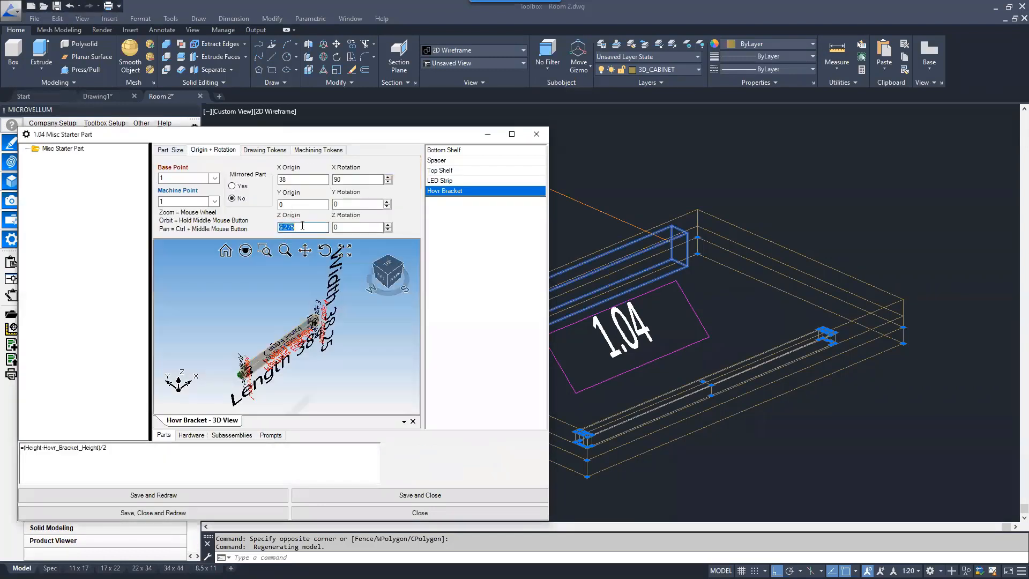
click(310, 153)
click(210, 282)
double_click(72, 450)
text(=Material_Thickness-(Height-Hovr_Bracket_Height)/2)
click(401, 450)
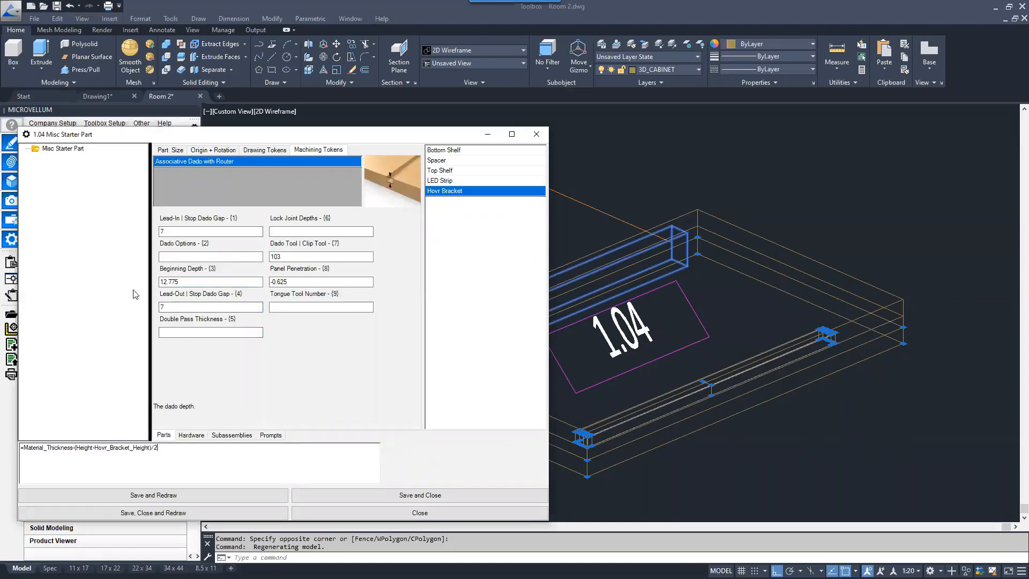
Step: Reuse the beginning depth formula as a negative panel penetration for the Hovr Bracket's dado: =-(Material_Thickness-(Height-Hovr_Bracket_Height)/2)
click(217, 281)
click(31, 450)
key(ctrl+c)
right_click(26, 449)
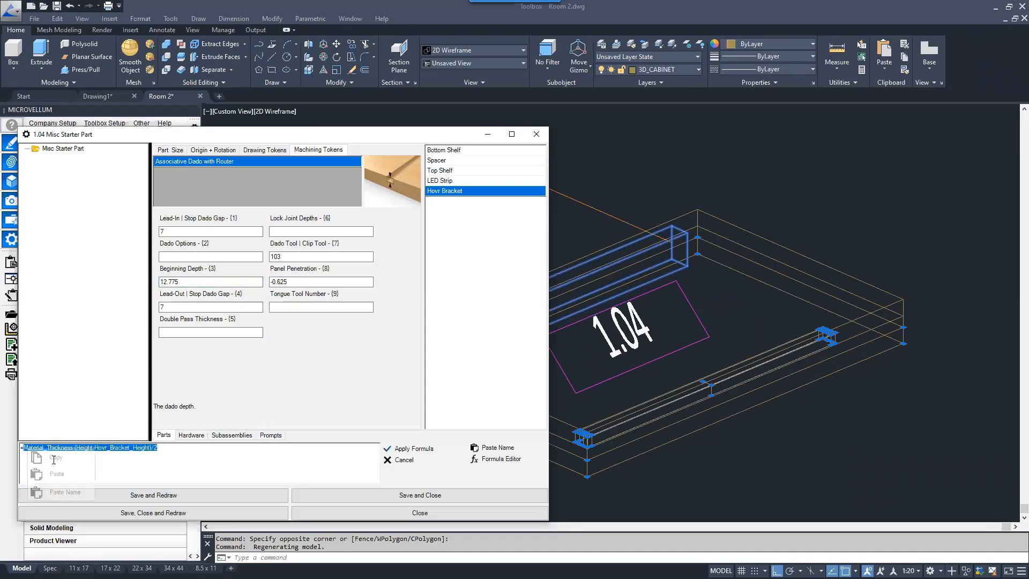
click(293, 279)
drag(45, 449, 6, 430)
key(ctrl+v)
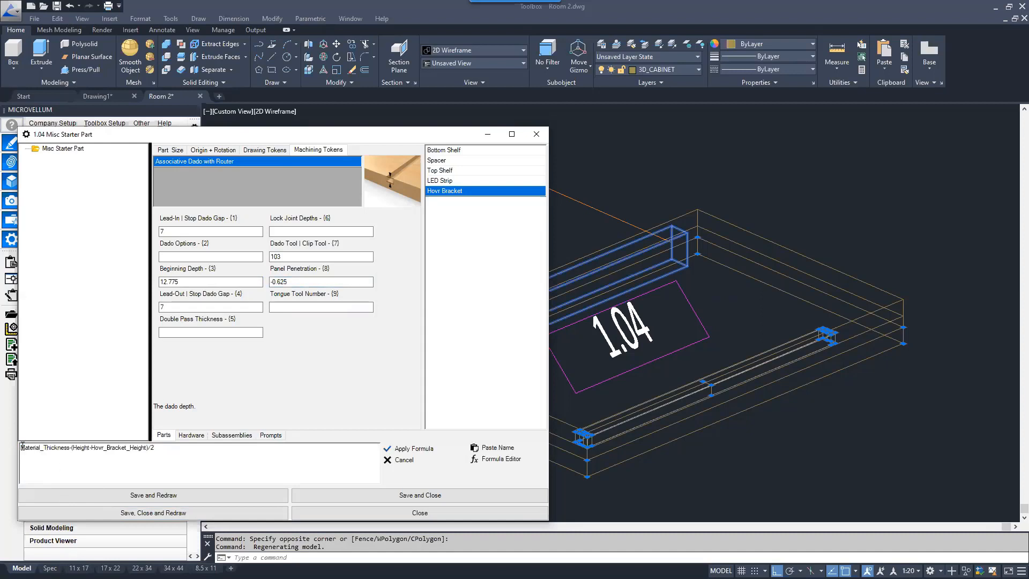
key(Home)
text(=)
text(()
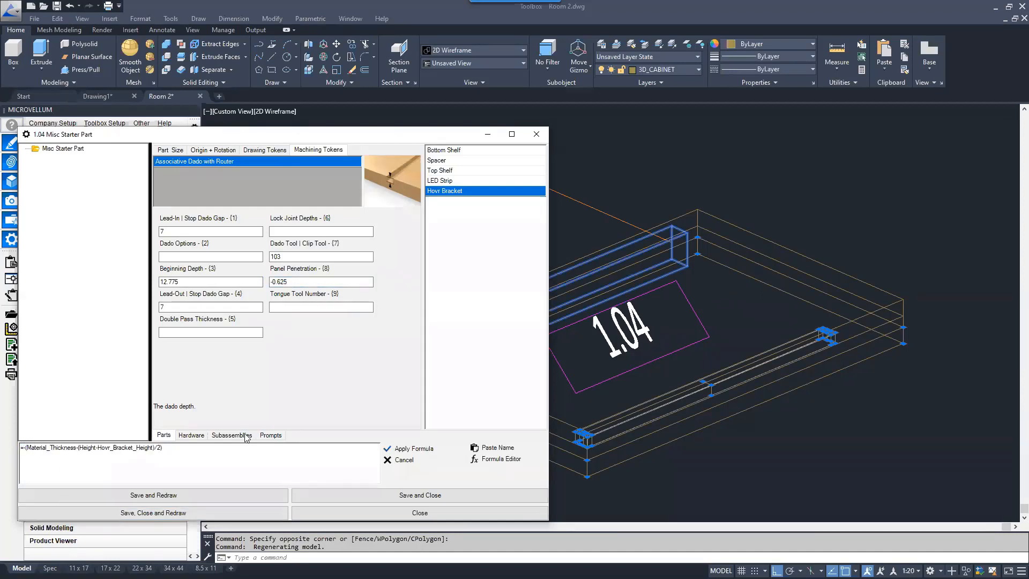
click(408, 449)
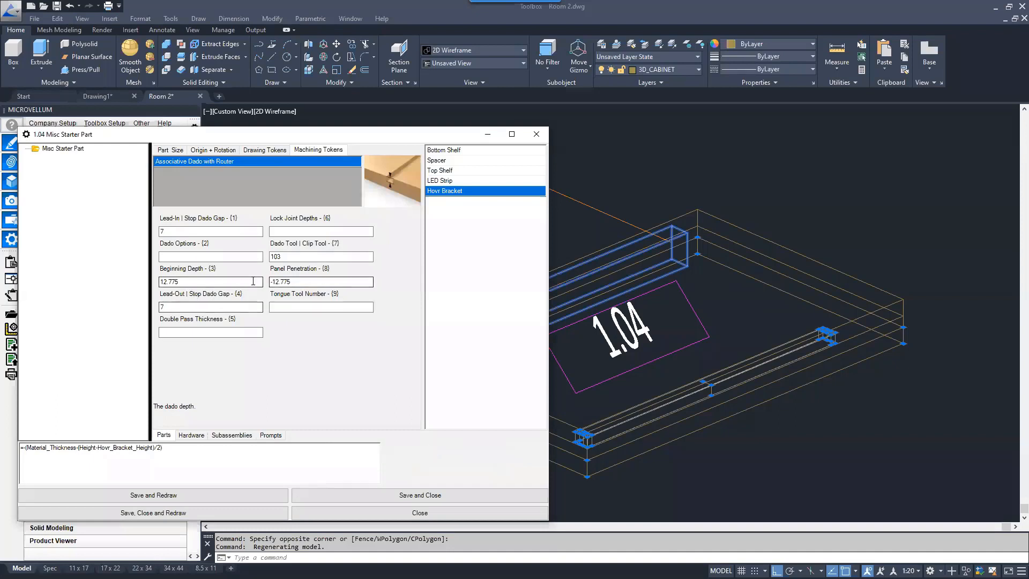
Step: Set the dado tool of the Hovr Bracket's token to the global variable formula =G!Default_Routing_Tool_CW
click(301, 256)
double_click(301, 255)
double_click(70, 447)
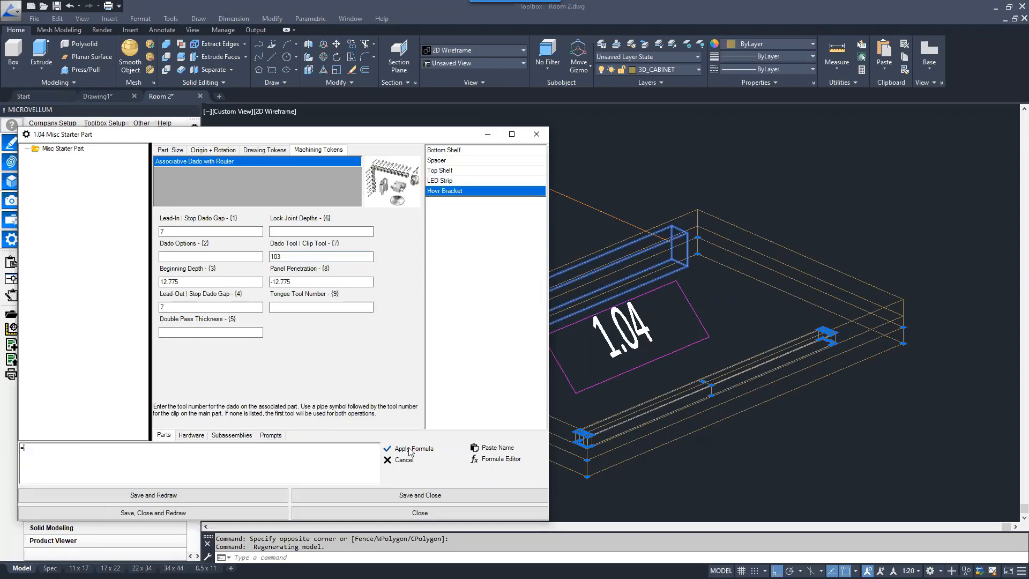
click(494, 448)
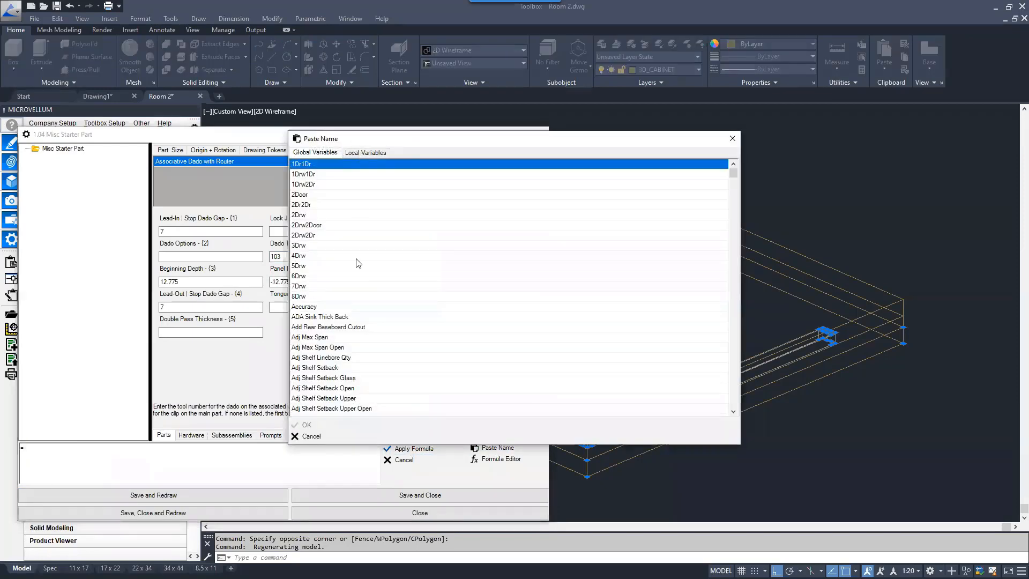
click(356, 259)
text(de)
scroll(367, 318, down, 3)
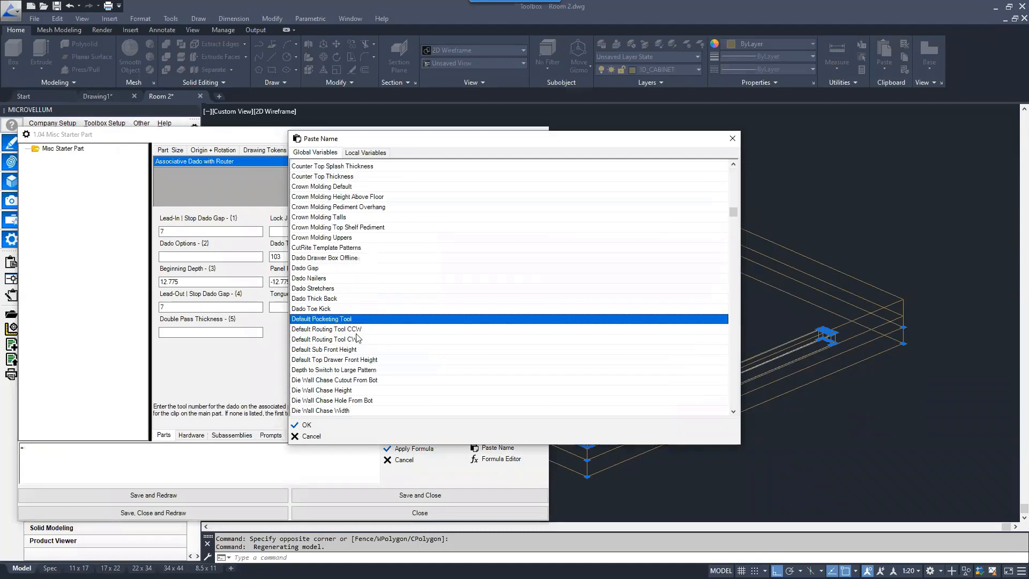
double_click(357, 339)
click(424, 449)
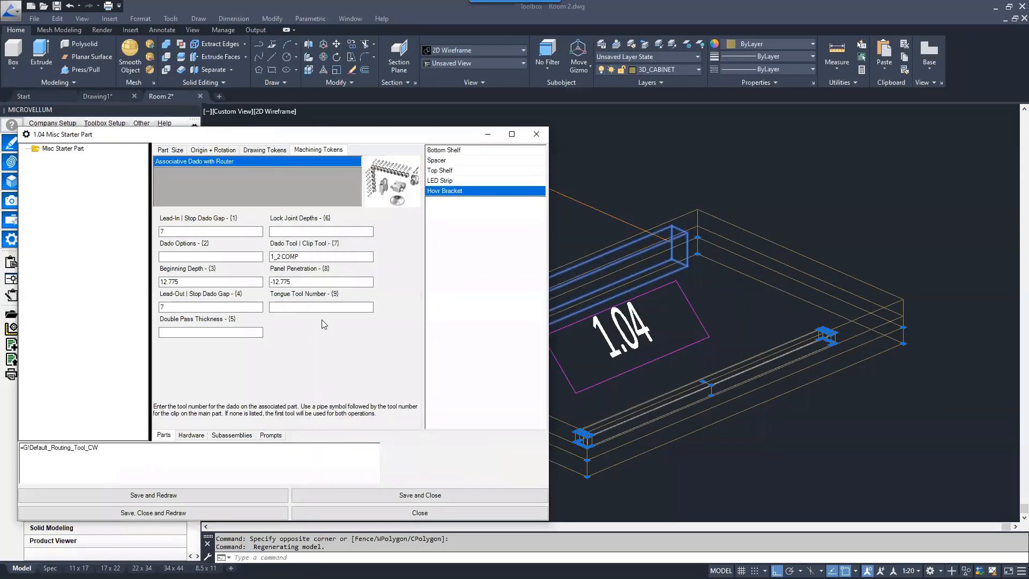
Step: Preview the candidate edges for the Hovr Bracket's dado token and assign it to Edge 1
right_click(202, 163)
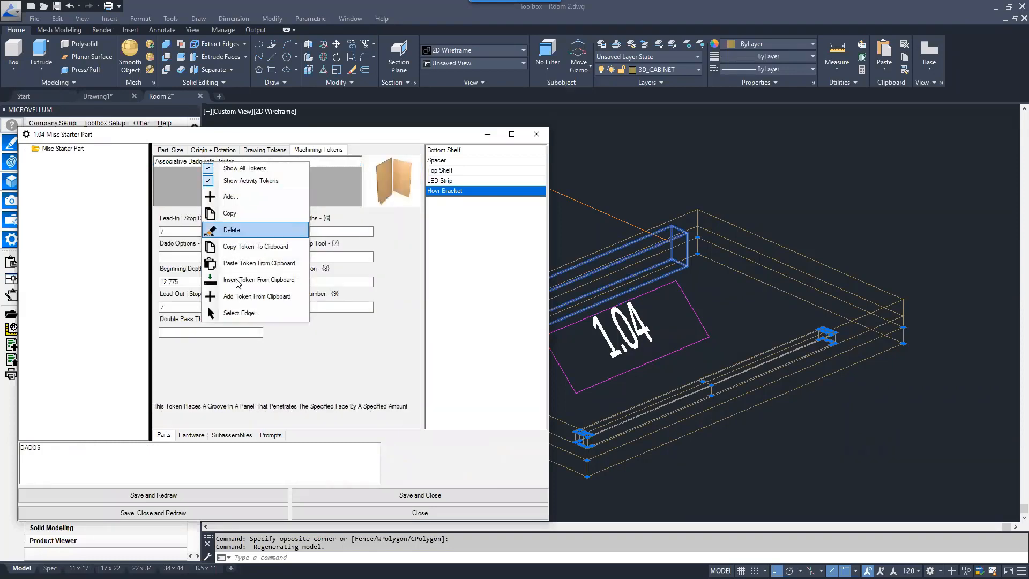
click(241, 313)
click(31, 30)
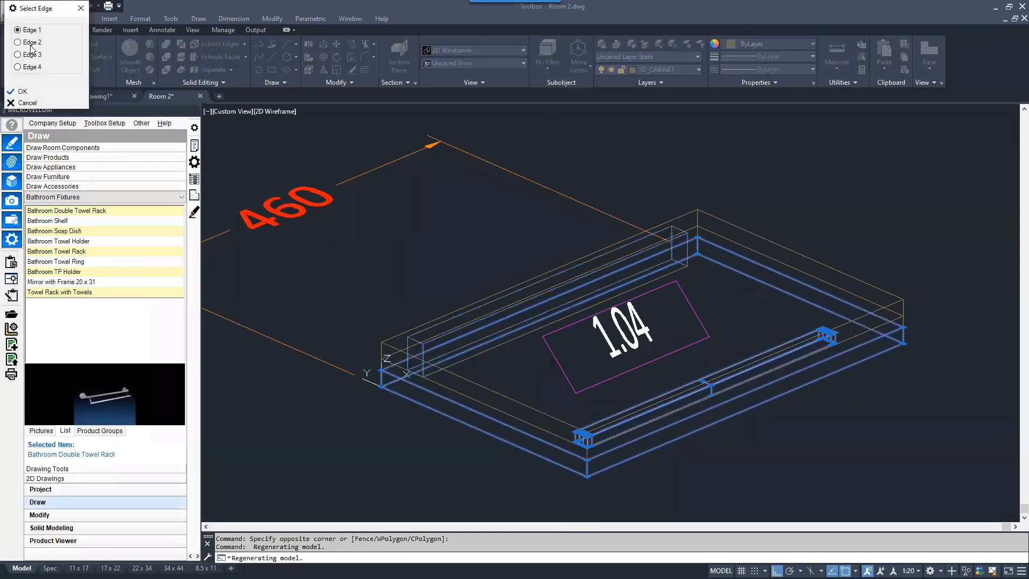
click(31, 43)
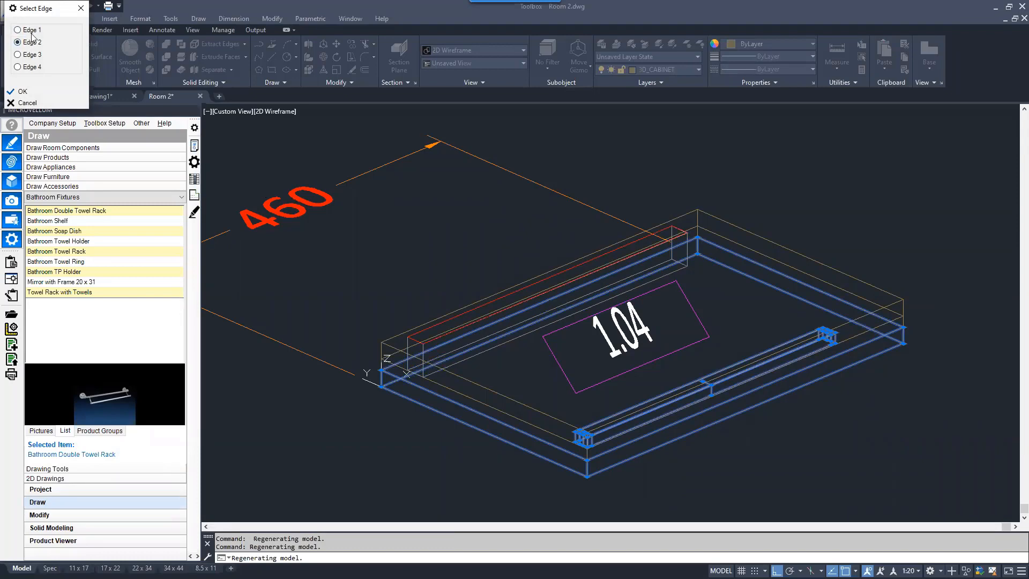
click(32, 32)
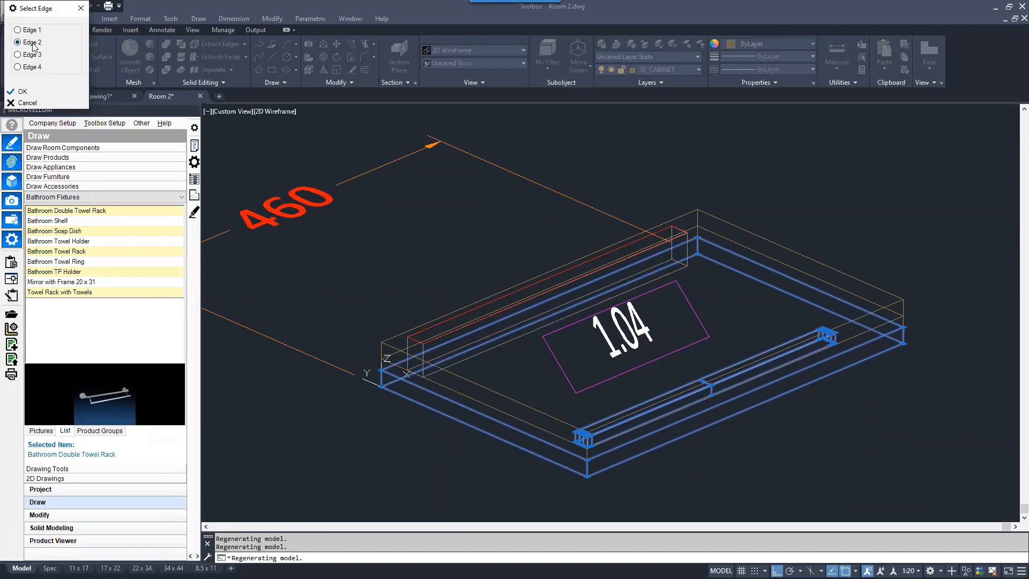
click(21, 91)
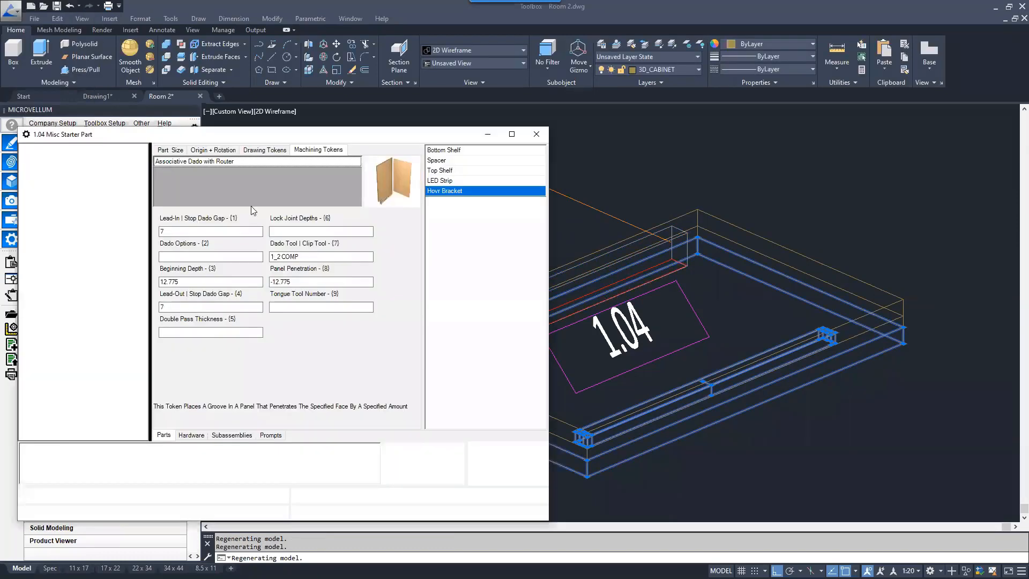
Step: Duplicate the Hovr Bracket's dado token and change the copy's token name to DADO2
right_click(179, 163)
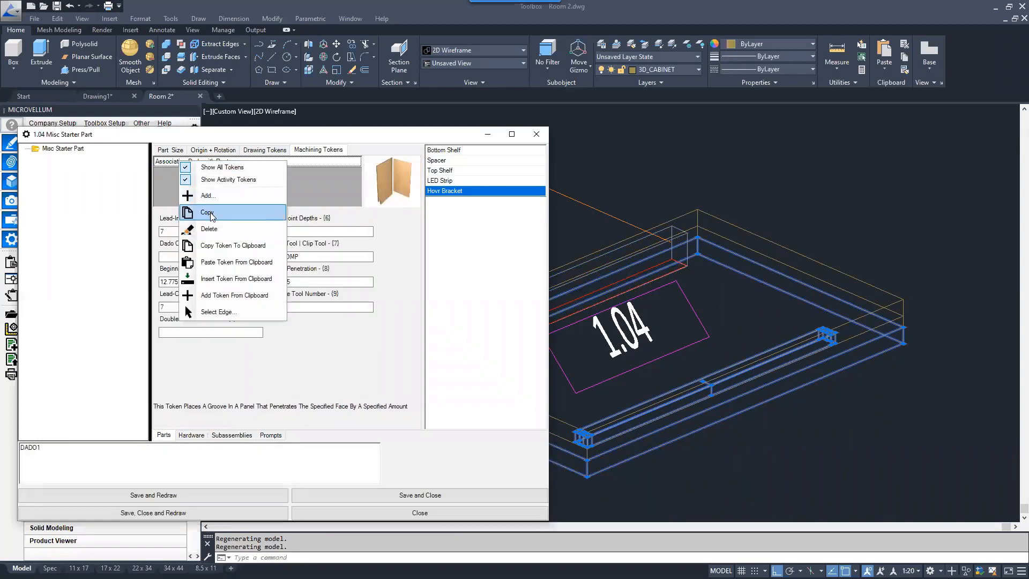
click(207, 213)
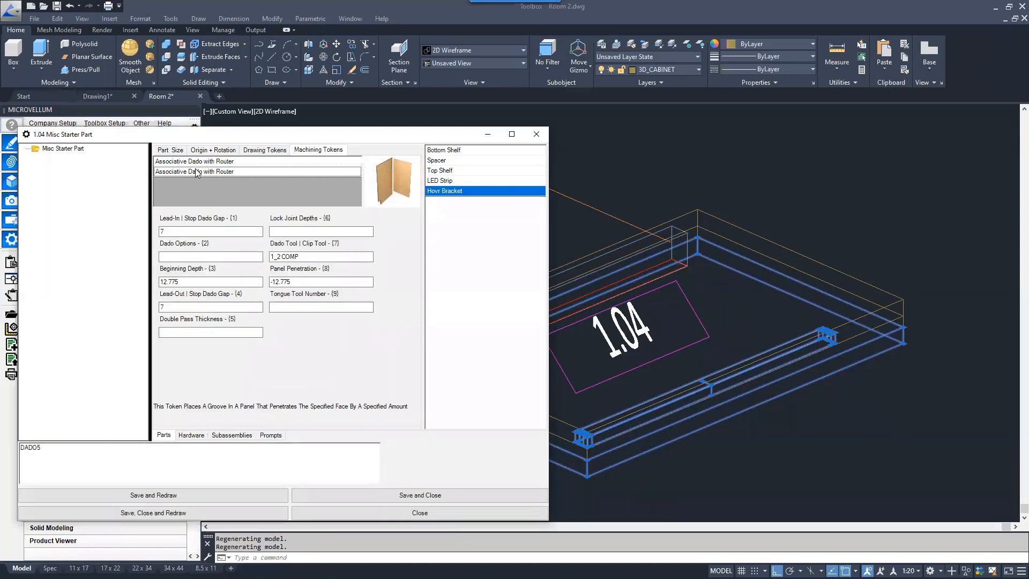
click(242, 164)
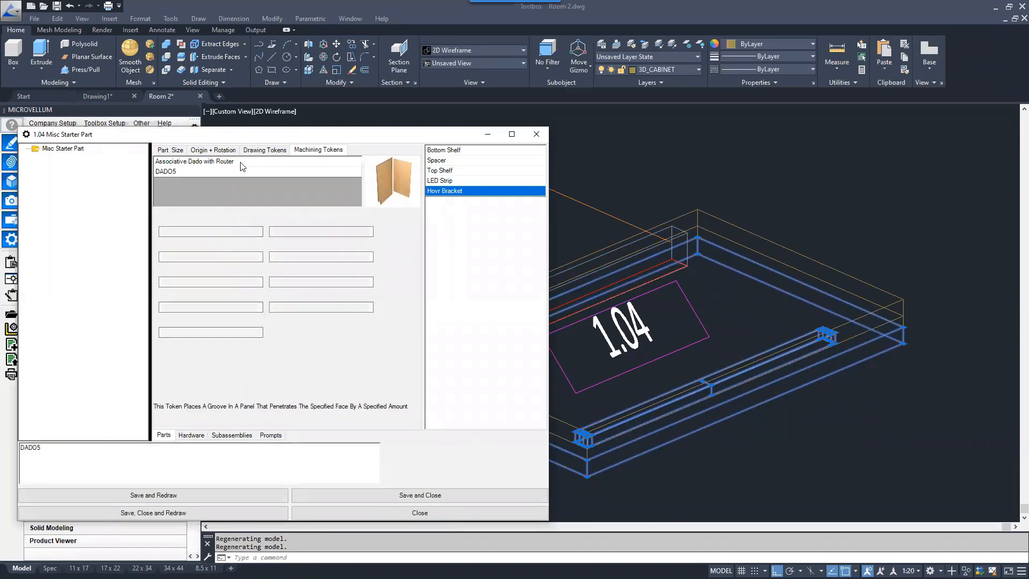
click(196, 171)
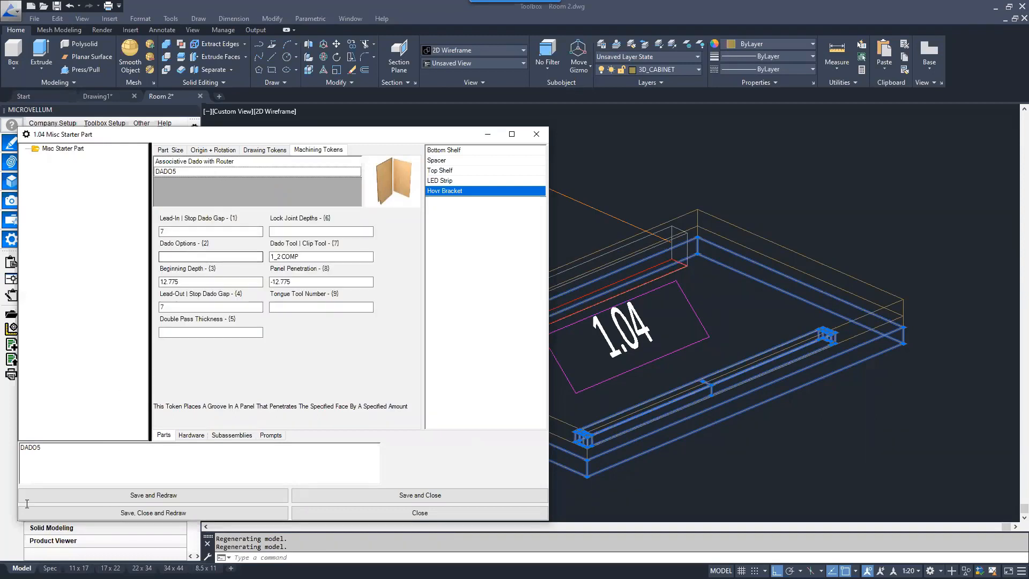
click(68, 454)
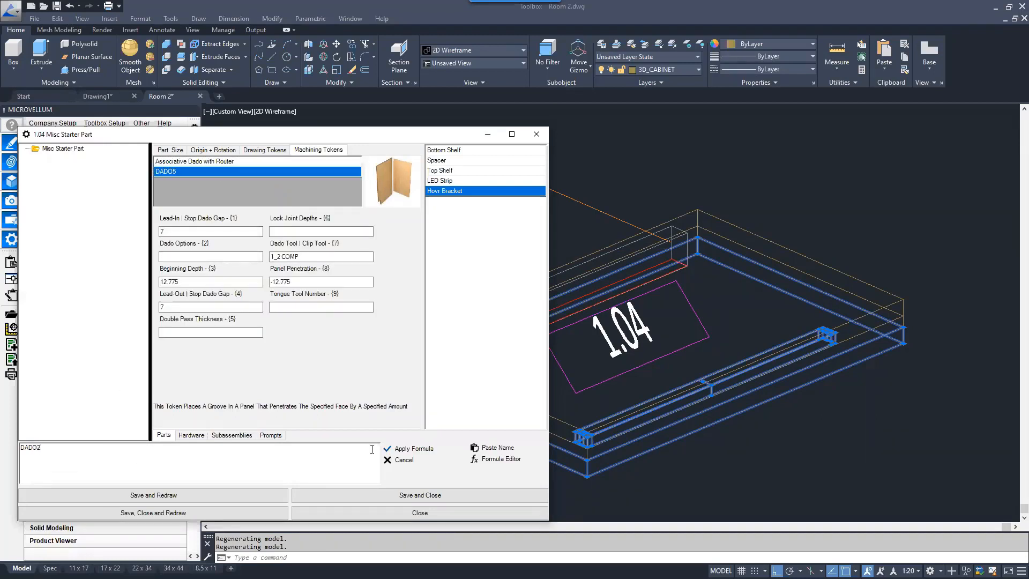
click(408, 449)
Step: Save and redraw the product, and inspect the Hovr Bracket's routed dados in the top and bottom shelves
click(146, 491)
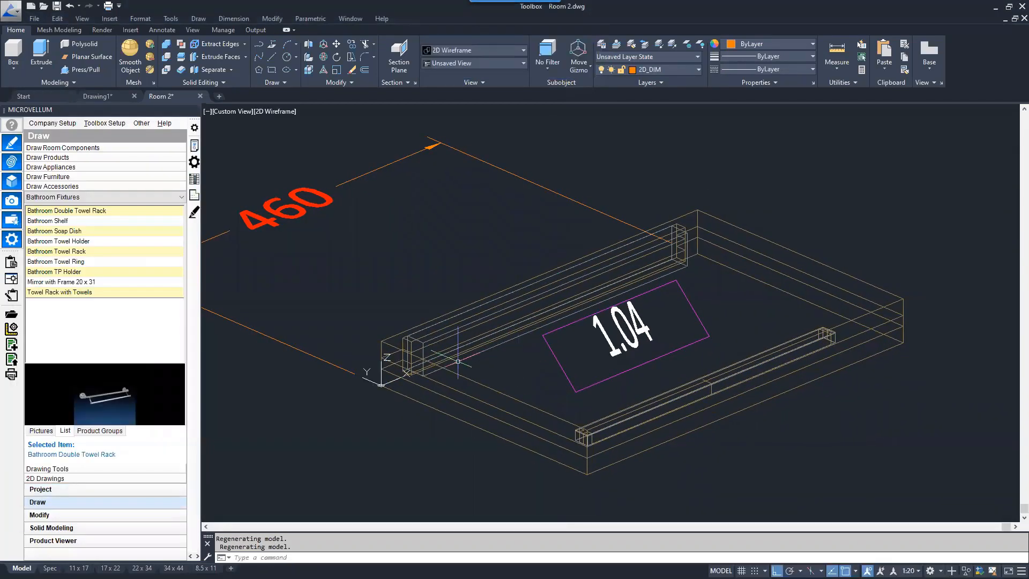
click(426, 339)
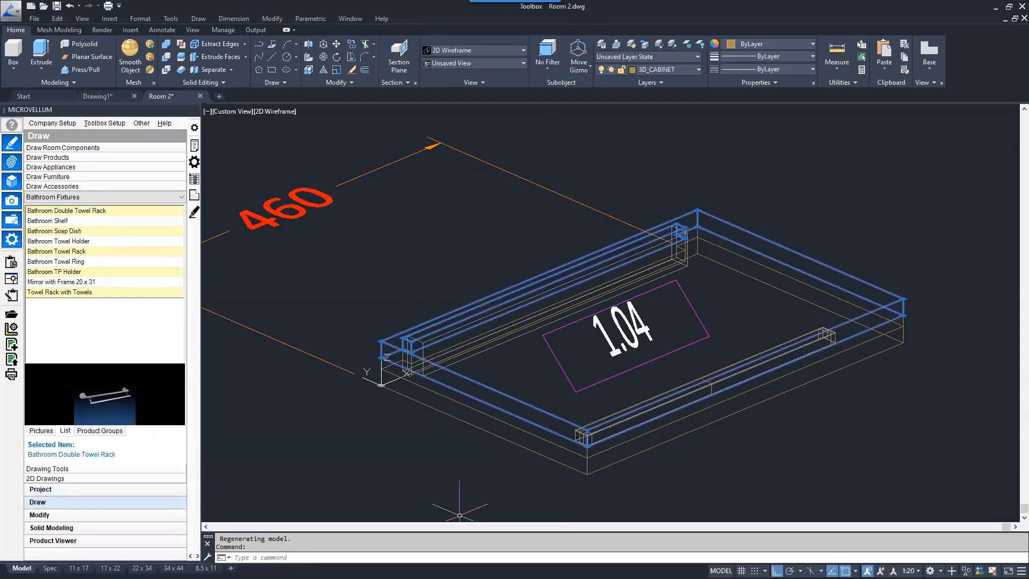
key(Escape)
key(Escape)
click(423, 404)
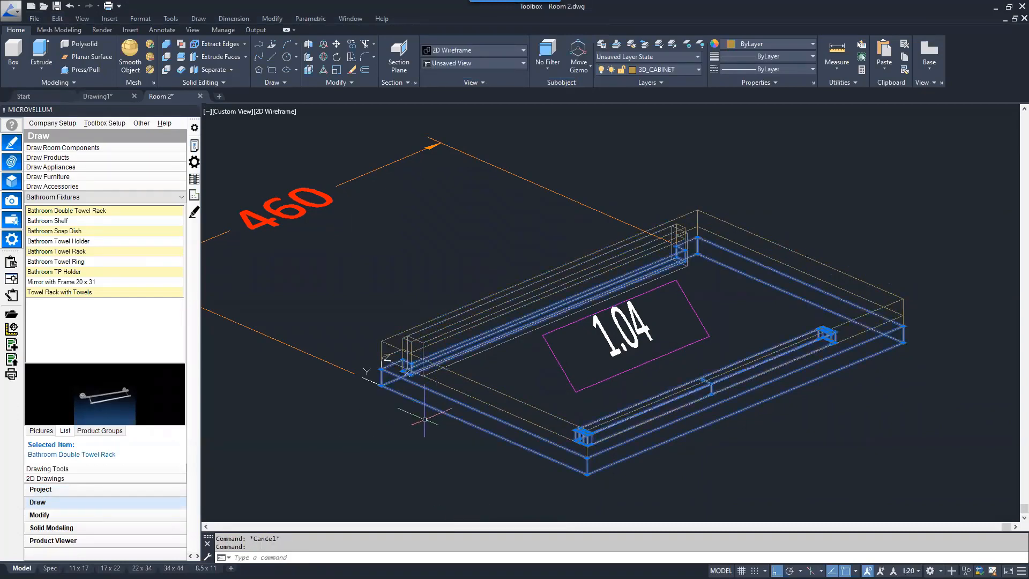
key(Escape)
key(Escape)
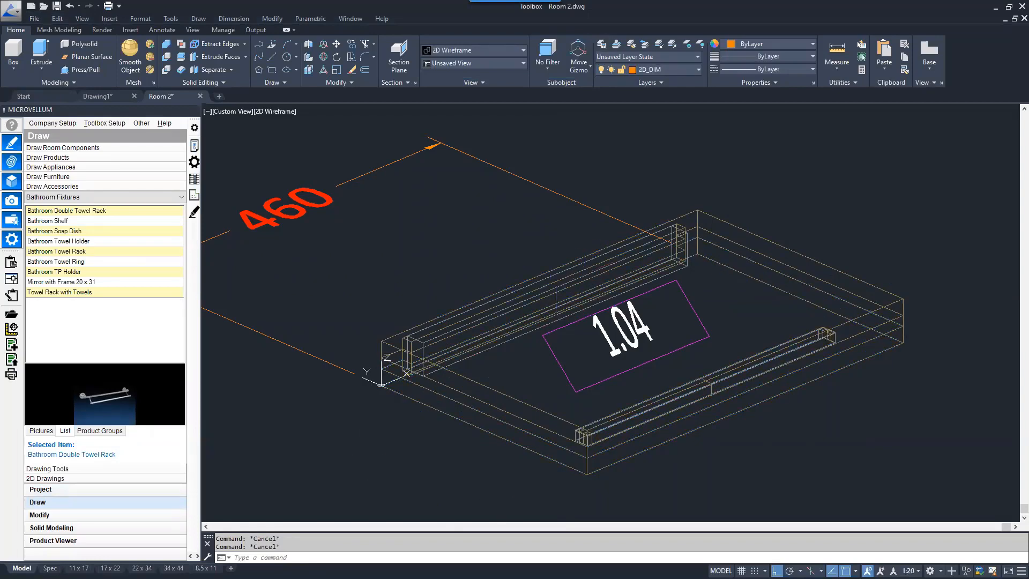
Step: Set the double pass thickness of the Hovr Bracket's DADO1 token to the local variable formula =Hovr_Bracket_Depth
key(alt+Tab)
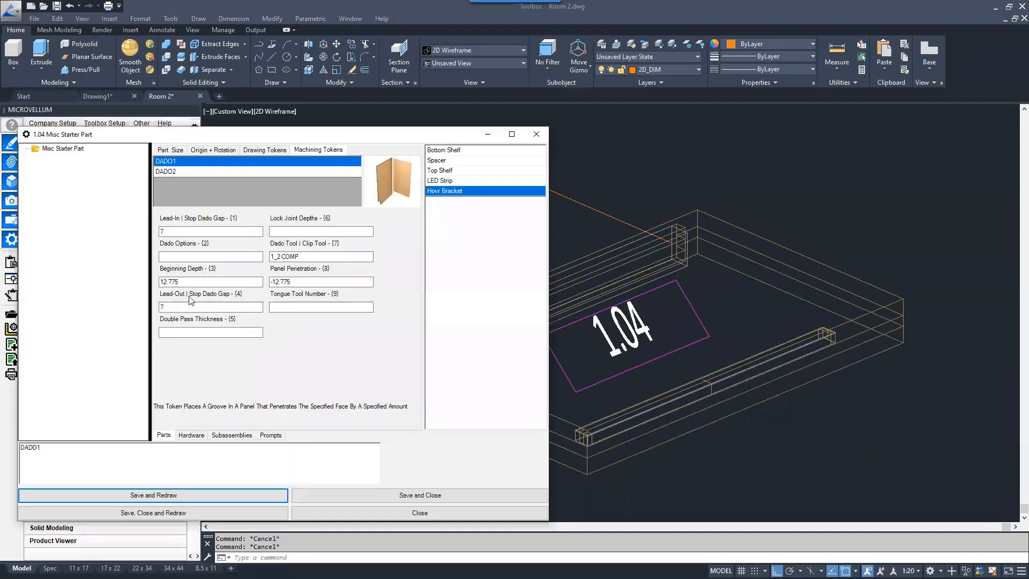
click(186, 259)
click(177, 332)
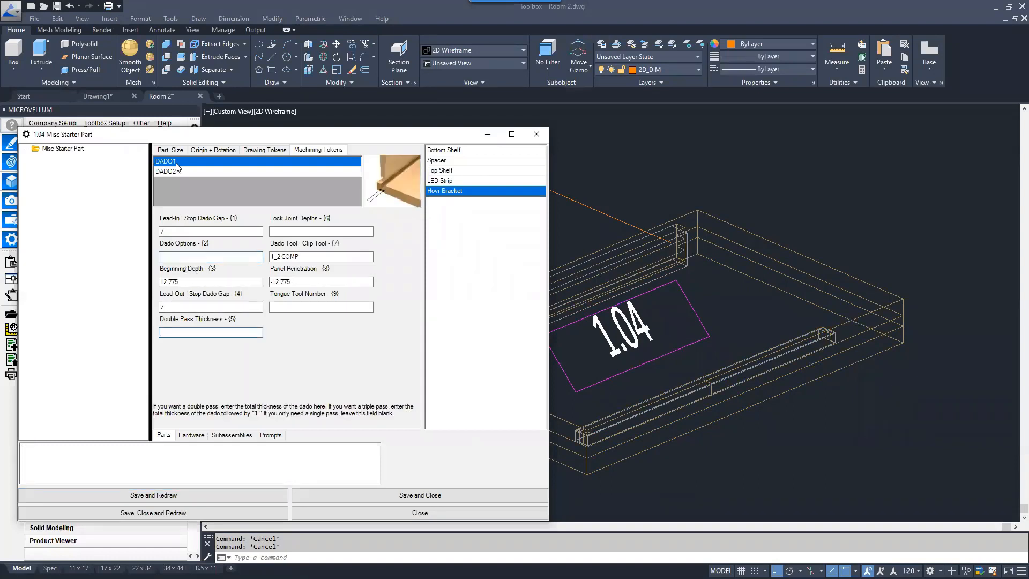
click(76, 461)
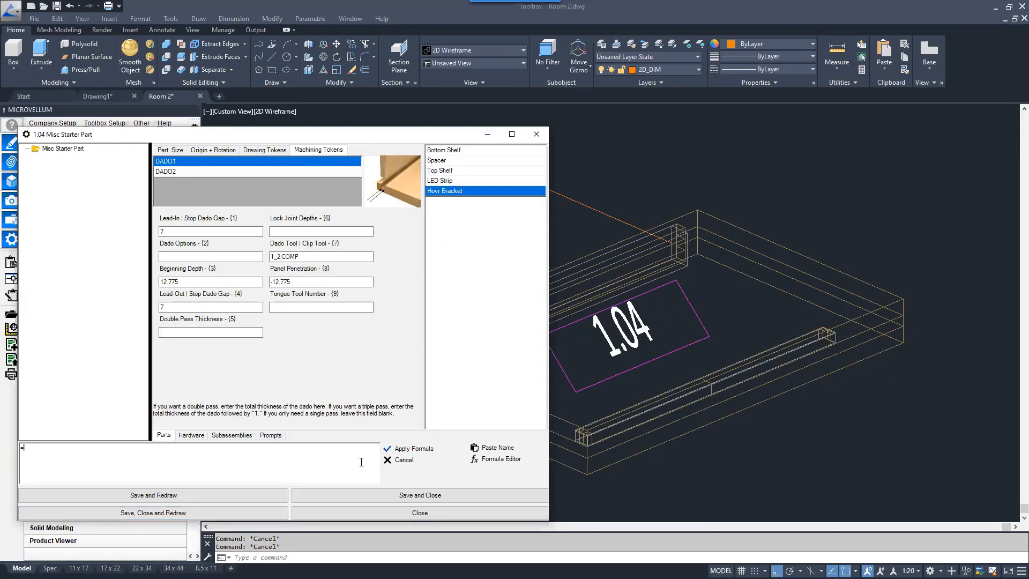
click(487, 450)
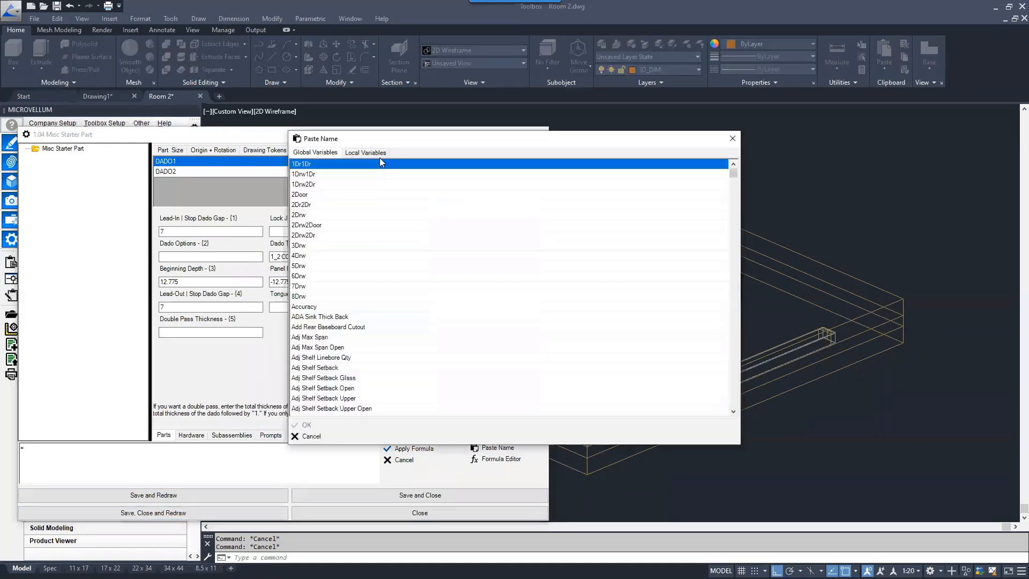
click(365, 153)
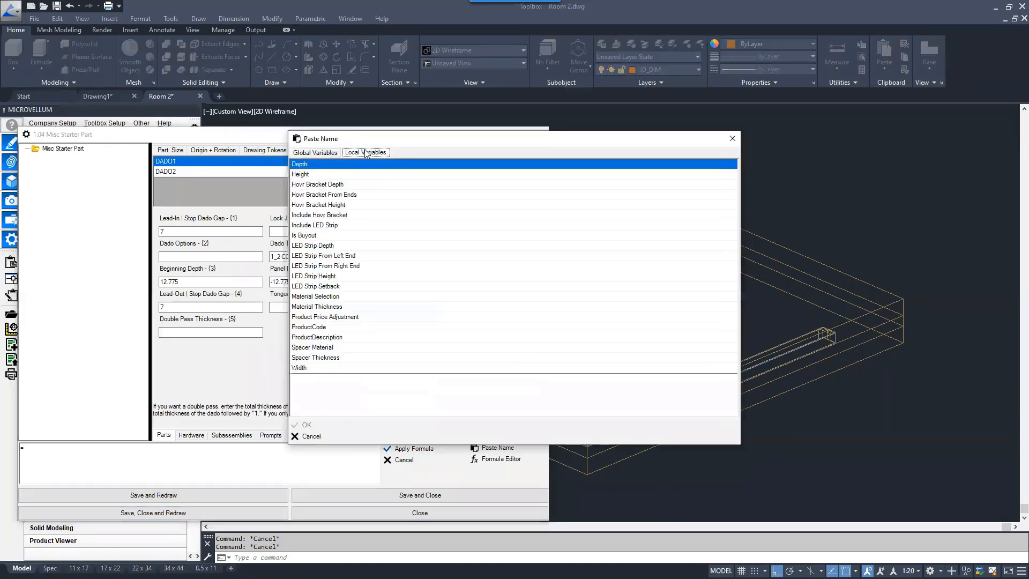
double_click(329, 184)
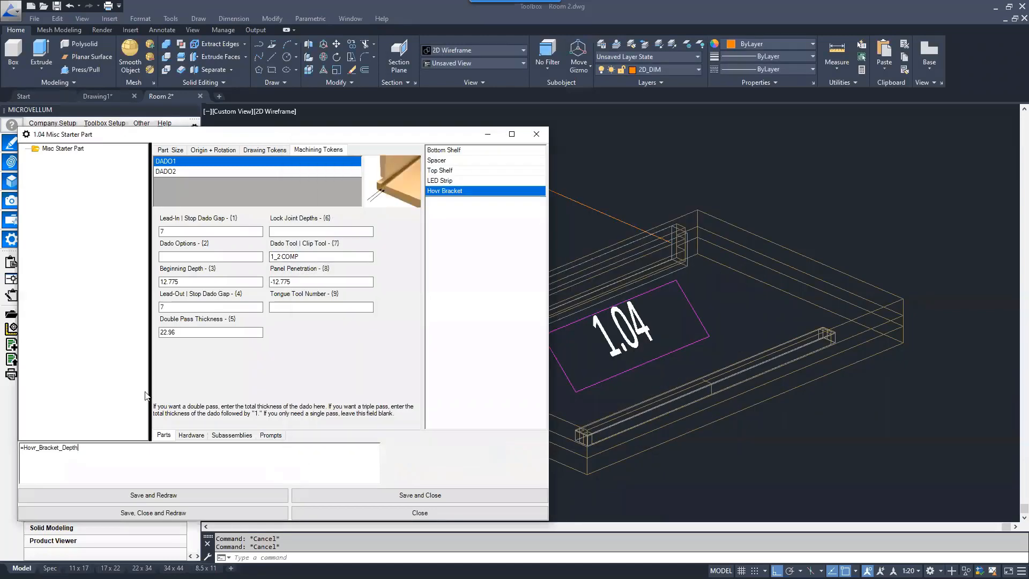
Step: Enter the same =Hovr_Bracket_Depth formula as the double pass thickness of the Hovr Bracket's DADO2 token
click(175, 171)
click(181, 332)
click(138, 454)
key(ctrl+v)
click(406, 449)
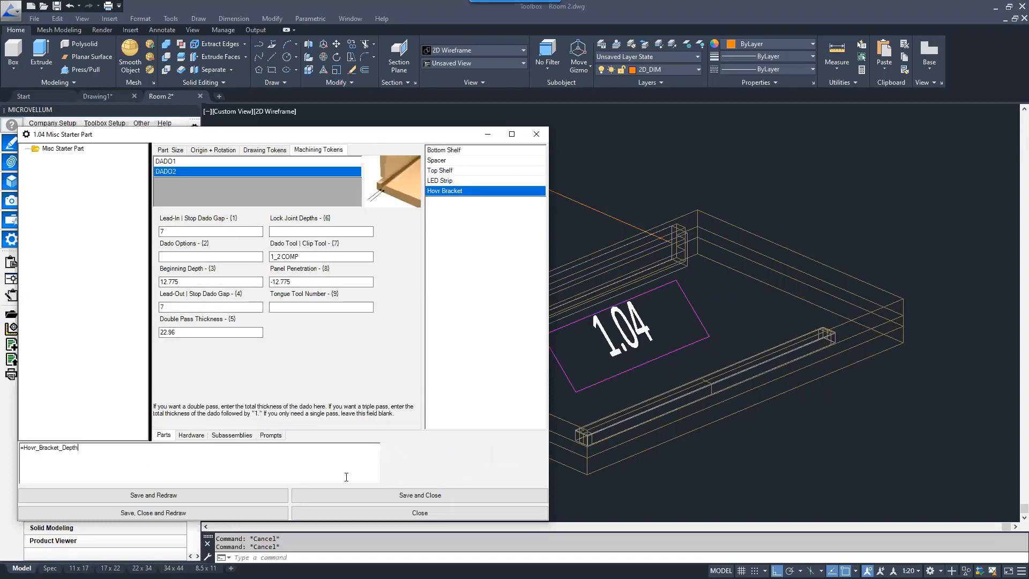
Step: Save and redraw the product, close its part editor, and inspect the widened bracket recess in the shelf model
click(199, 496)
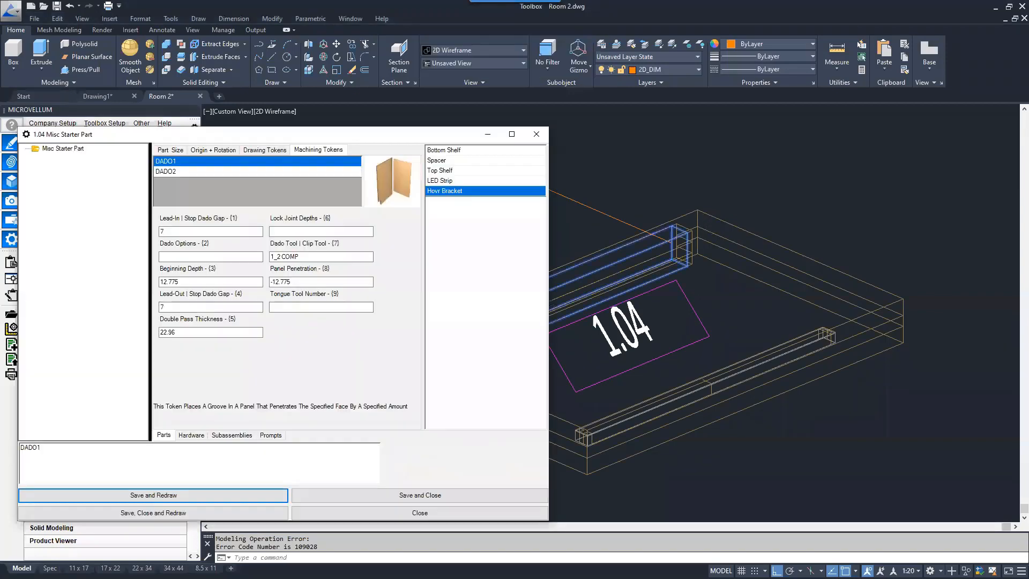
click(420, 512)
click(402, 331)
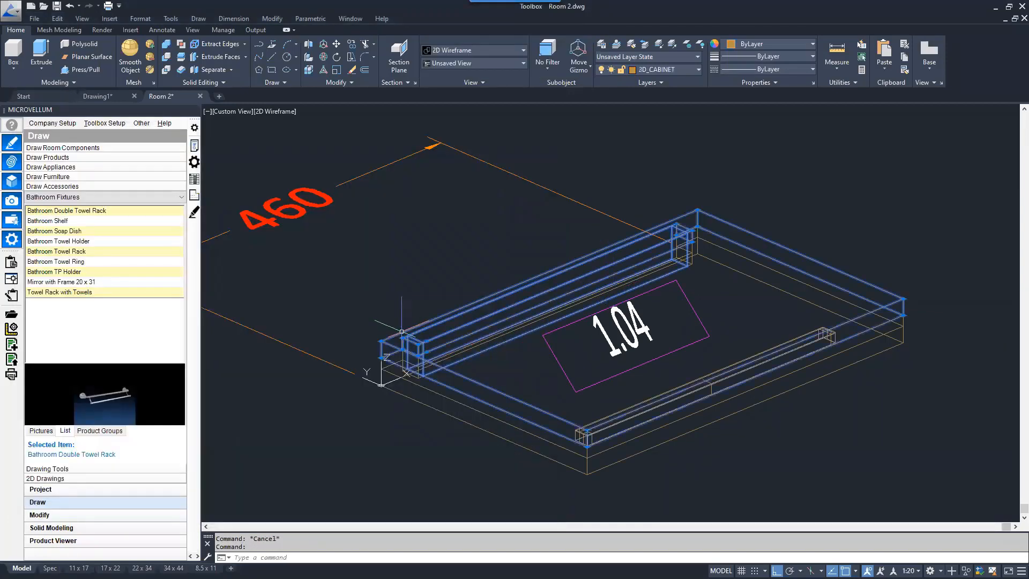
shift+middle_drag(456, 429, 643, 484)
click(582, 436)
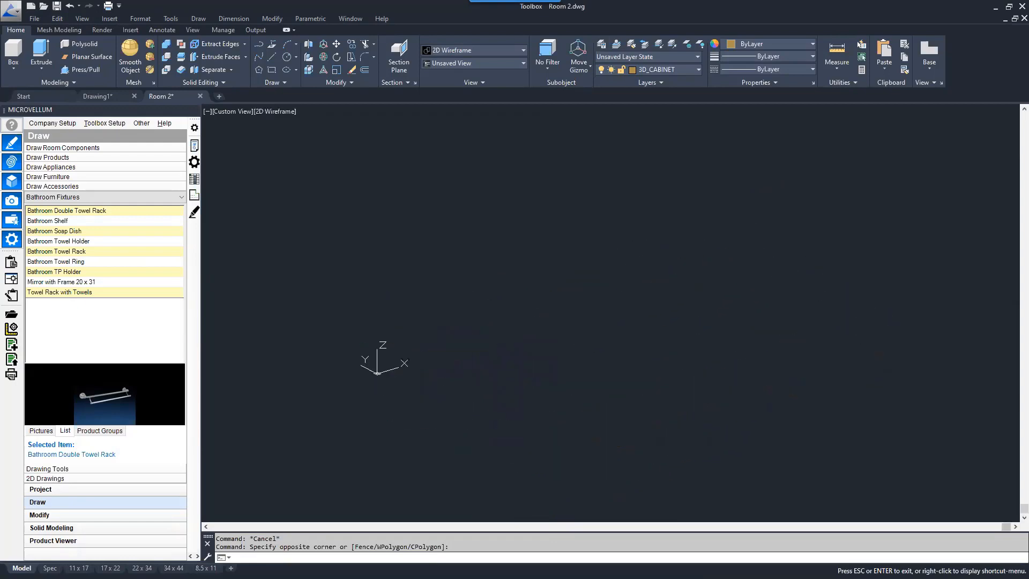
Step: Add the Hovr Profile token from the Microvellum clipboard to the Hovr Bracket's machining tokens
key(Escape)
key(Escape)
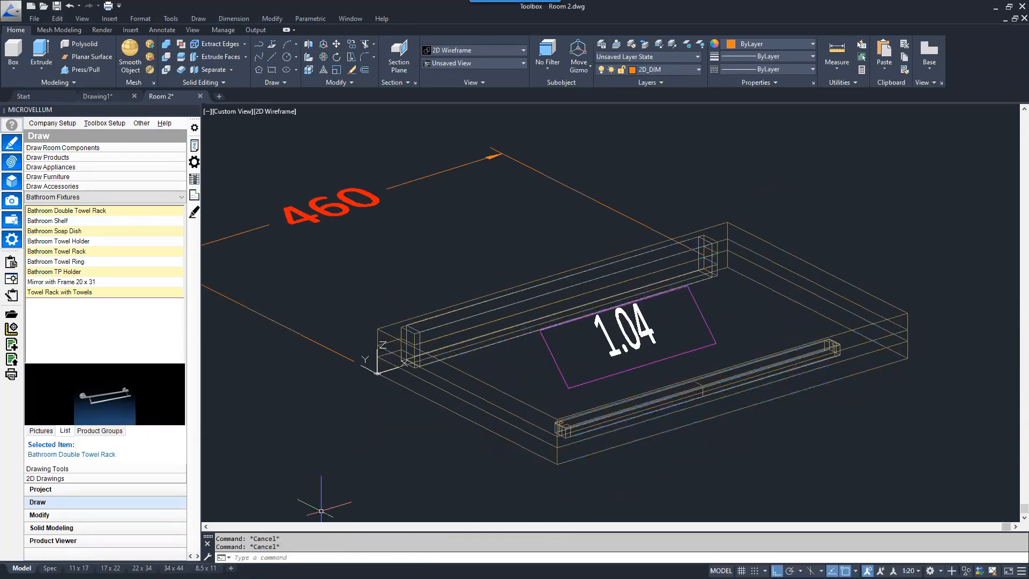
key(alt+Tab)
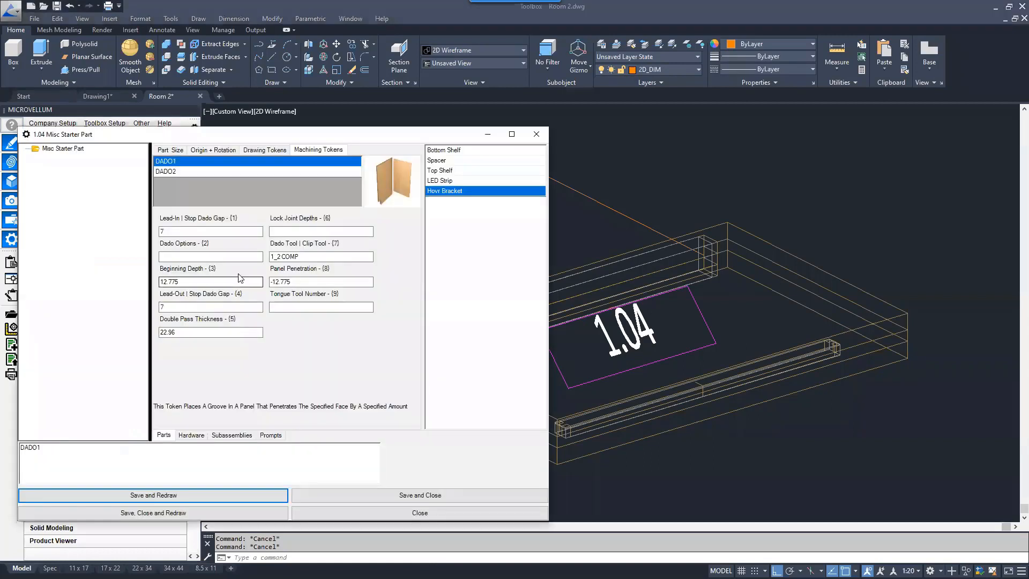
click(453, 182)
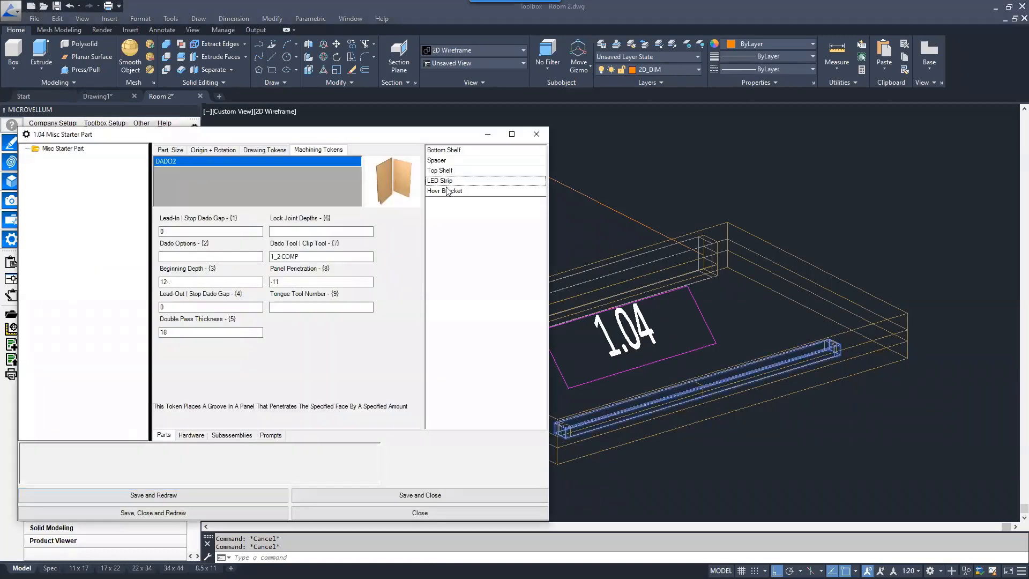
click(446, 191)
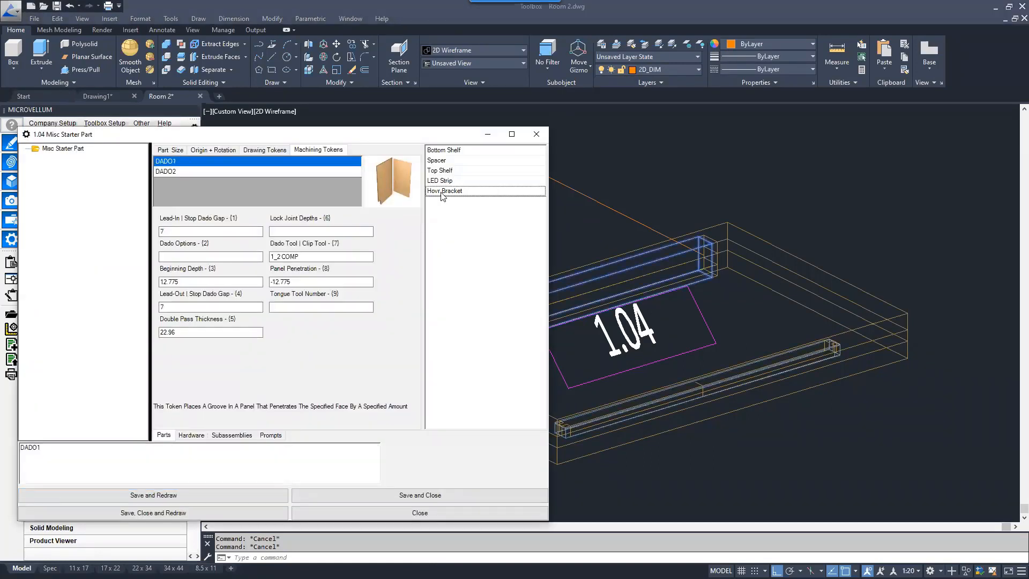
right_click(175, 190)
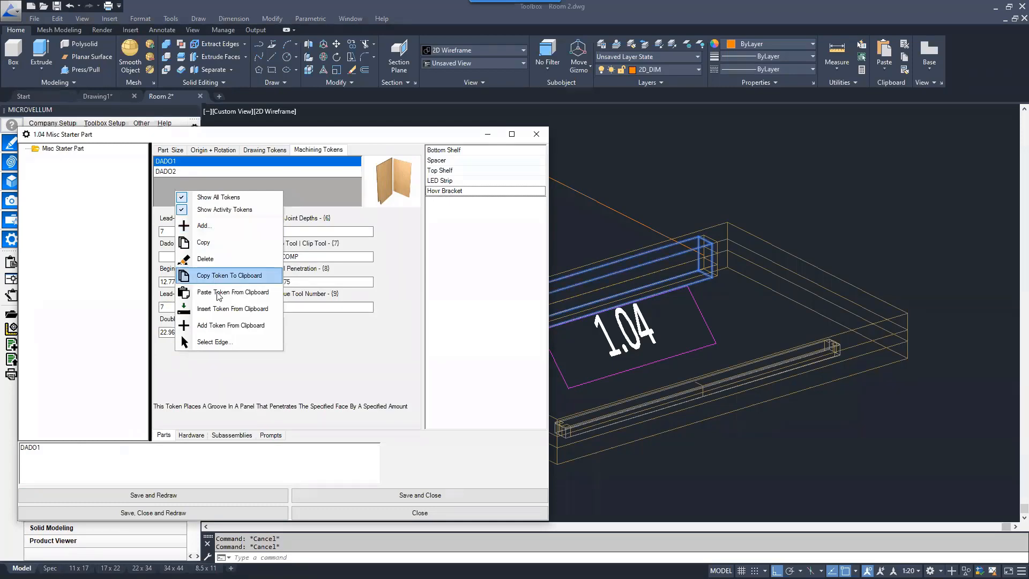
click(224, 326)
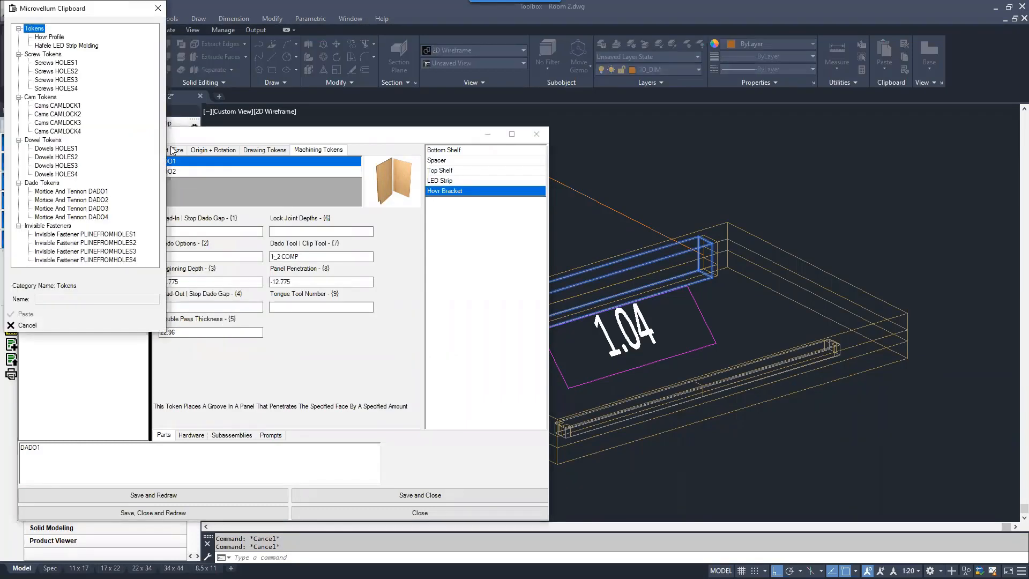
double_click(51, 37)
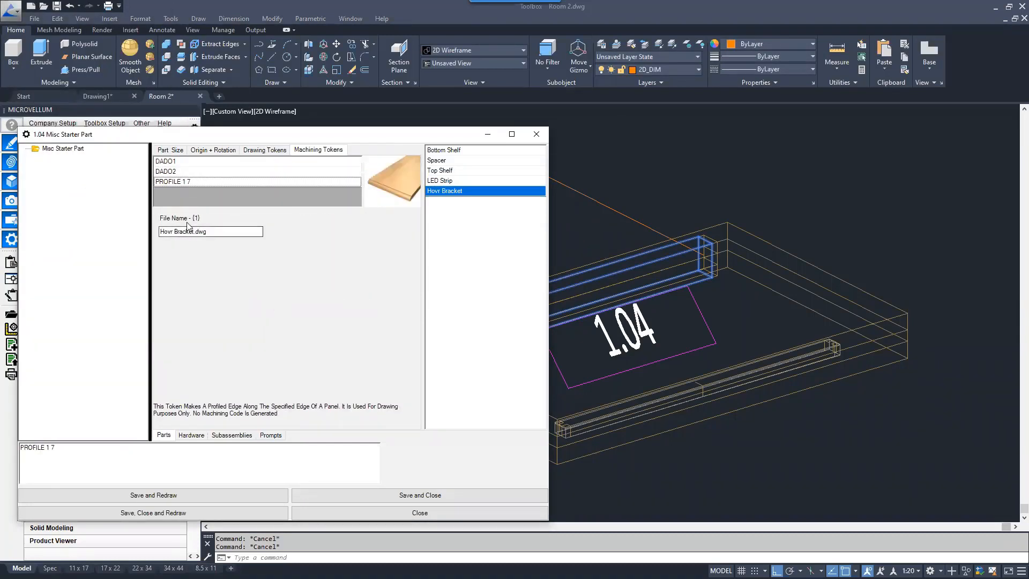
click(220, 231)
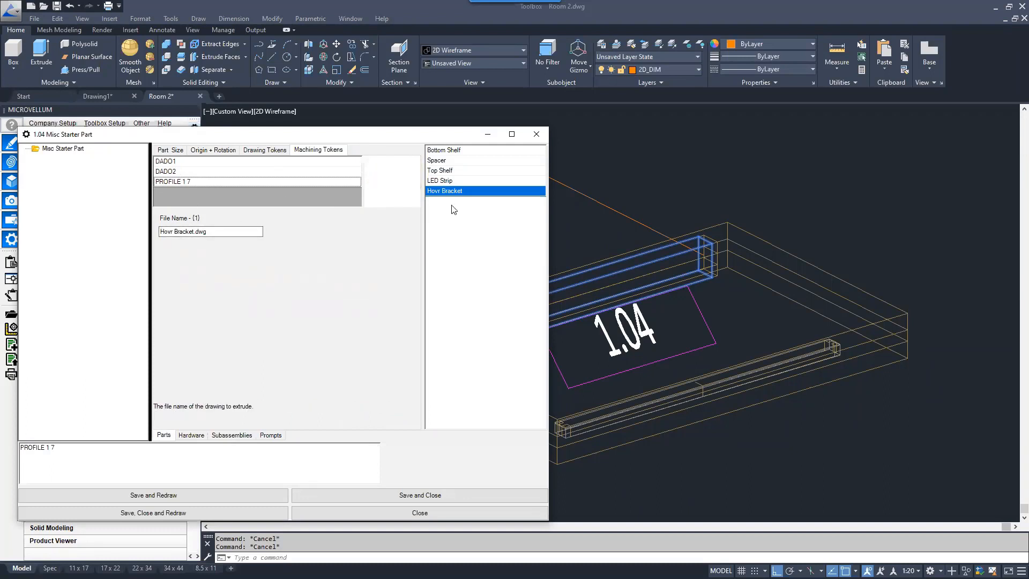
Step: Add the Hafele LED Strip Molding token from the Microvellum clipboard to the LED Strip part
click(167, 169)
right_click(182, 175)
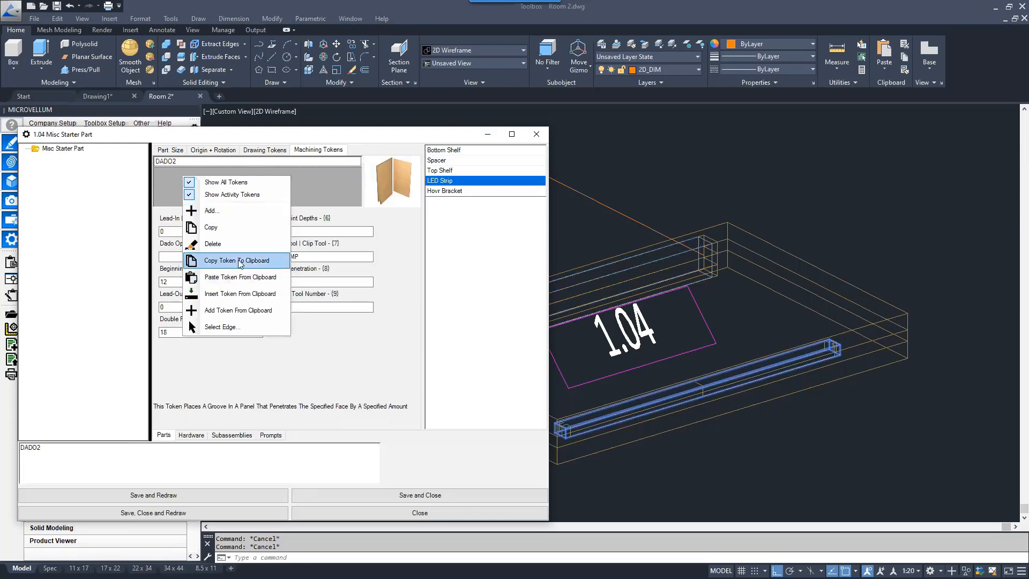
click(230, 313)
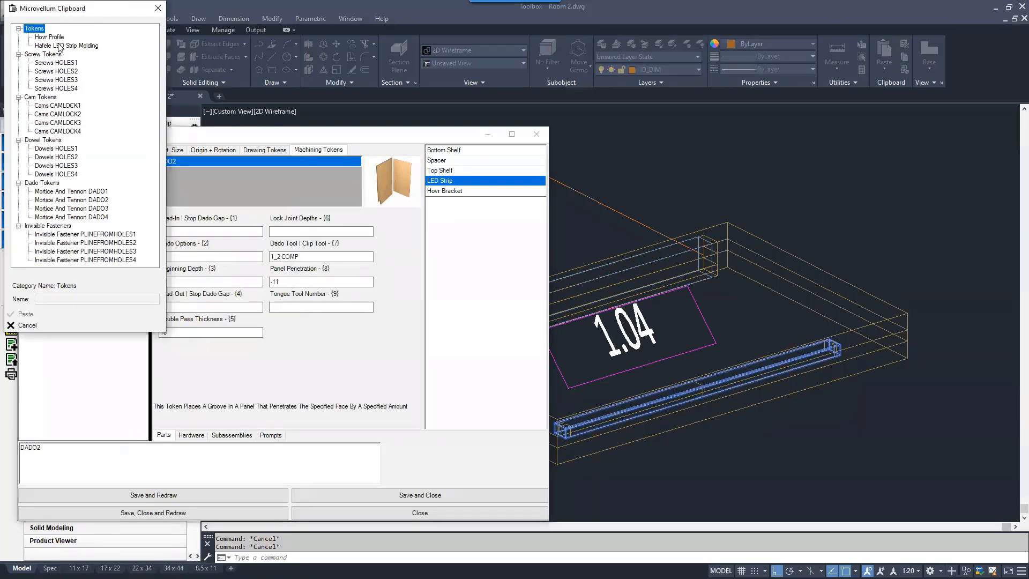
double_click(59, 45)
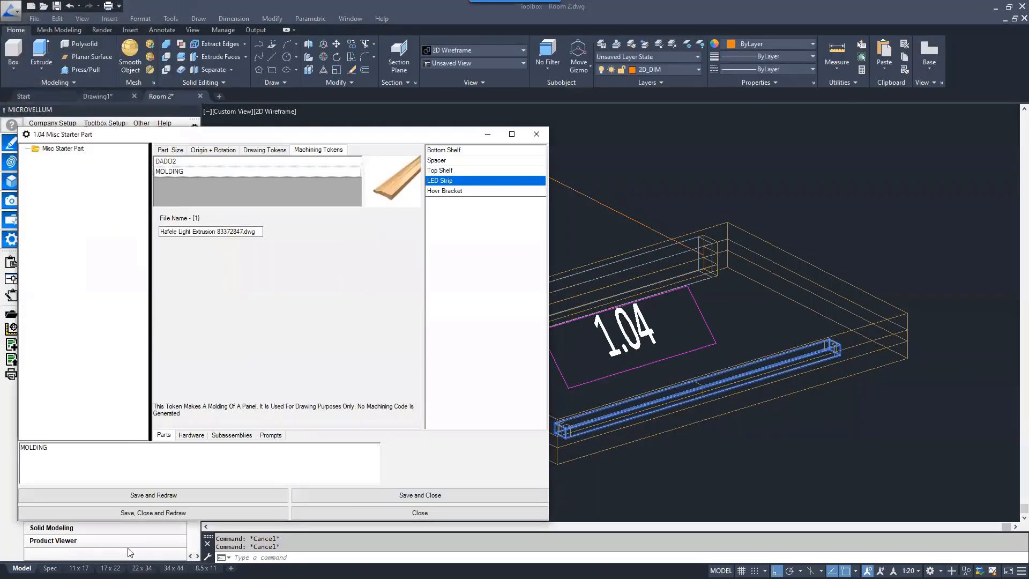
Step: Save and redraw the product, close its part editor, and inspect the bracket and LED profiles in the shelf model
click(167, 496)
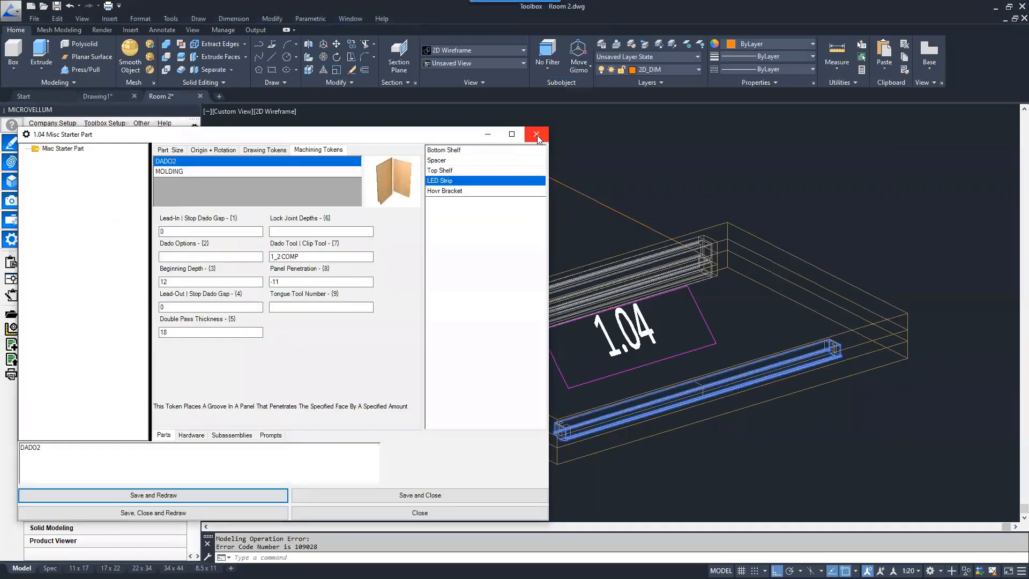
click(536, 134)
scroll(401, 314, up, 4)
shift+middle_drag(401, 313, 379, 380)
scroll(515, 348, down, 6)
scroll(745, 338, up, 2)
key(Escape)
key(Escape)
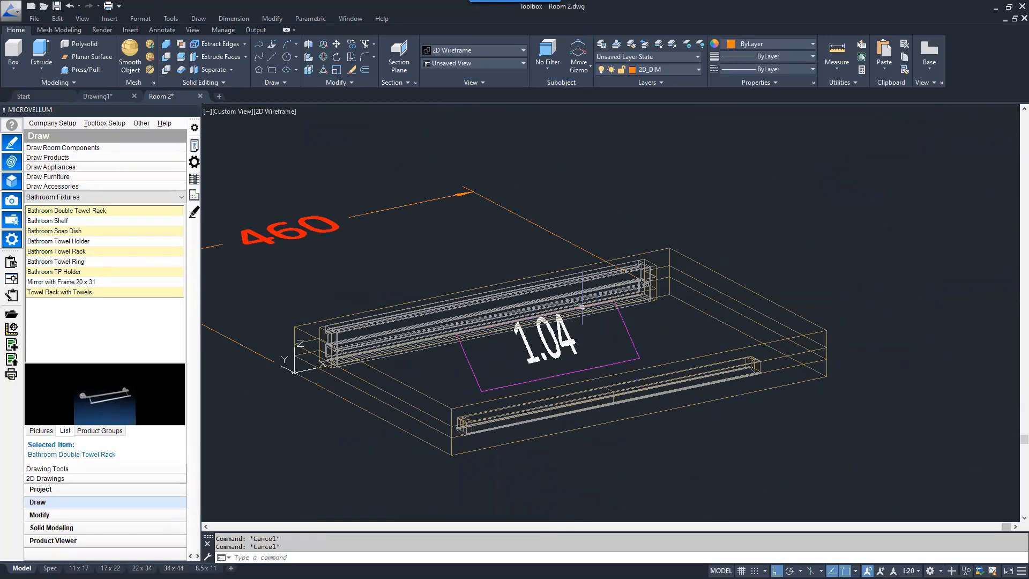
Step: Set the shelf product's width to 900 through its prompts and inspect the stretched bracket and LED strip profiles
click(195, 144)
click(668, 256)
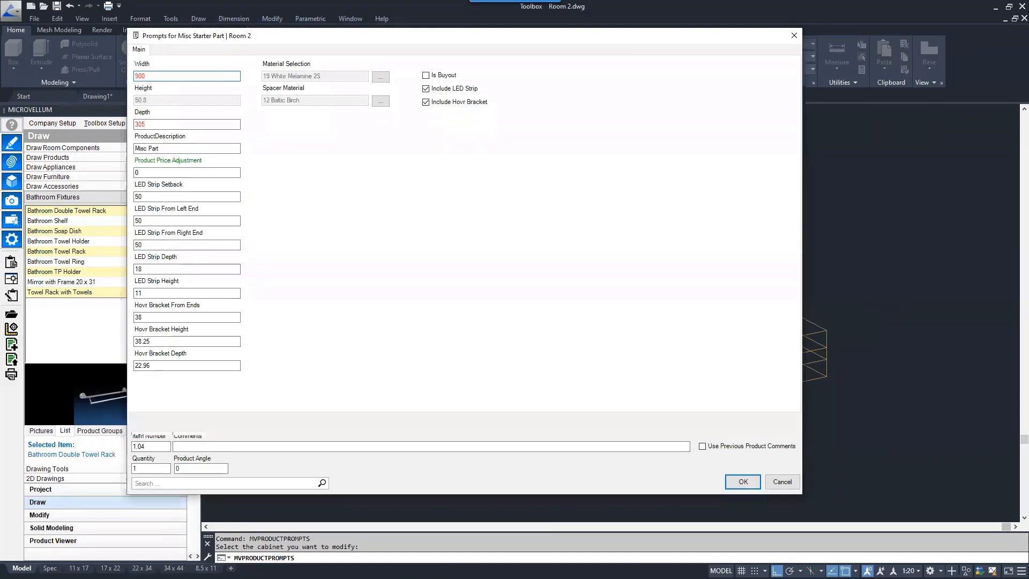
key(Return)
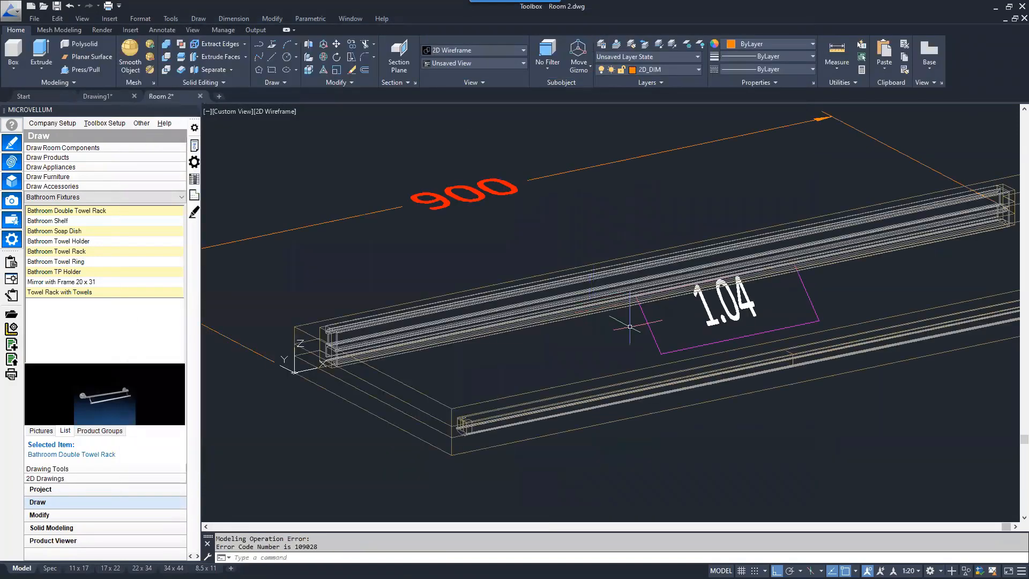
middle_drag(828, 272, 642, 311)
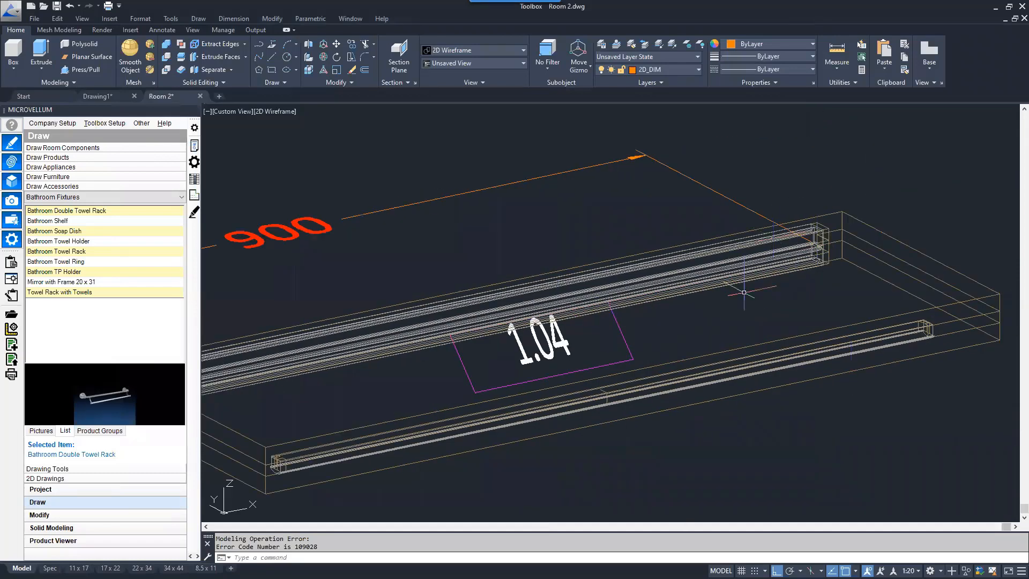
scroll(275, 474, up, 4)
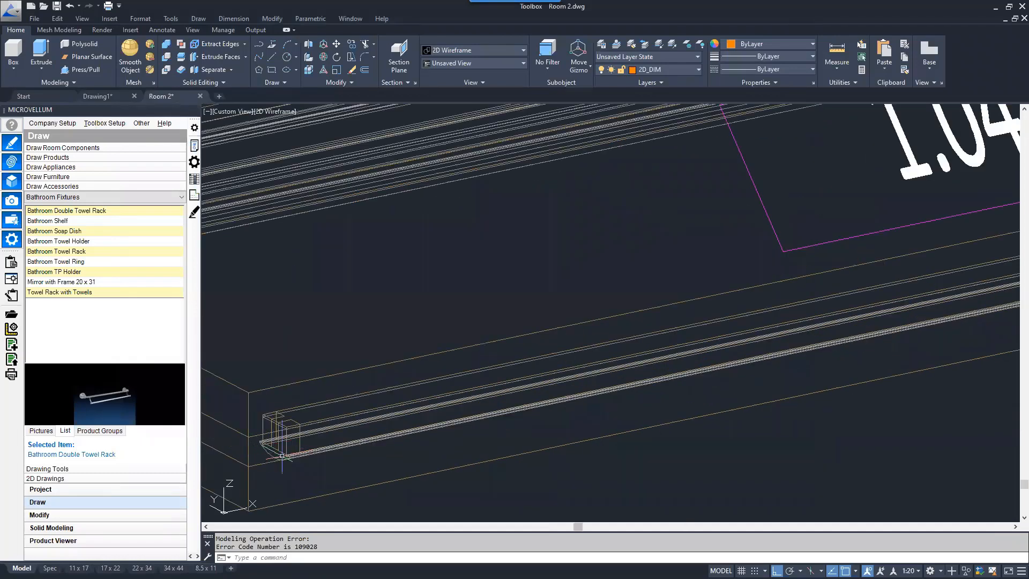
scroll(272, 442, down, 4)
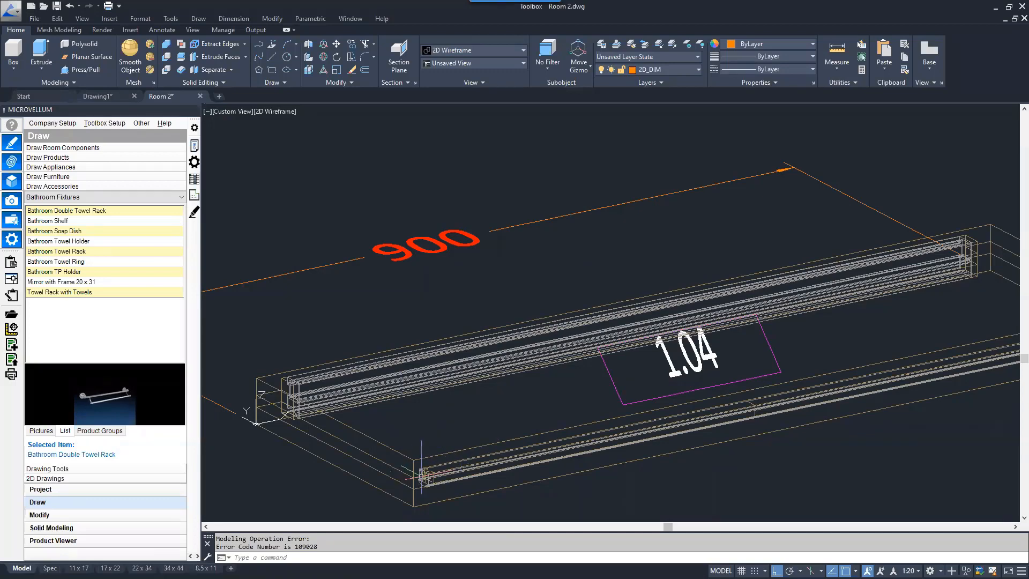
scroll(787, 319, down, 4)
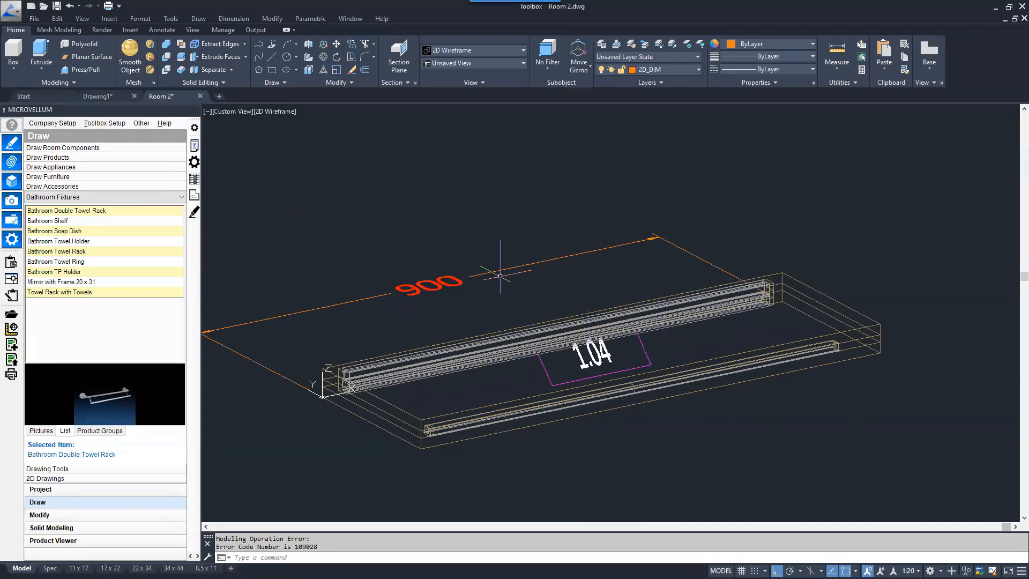
Step: Place the Floating Shelf product from the Miscellaneous category in the drawing beside the existing shelf, accepting its default prompts
click(51, 496)
click(50, 504)
click(178, 198)
click(84, 157)
click(83, 158)
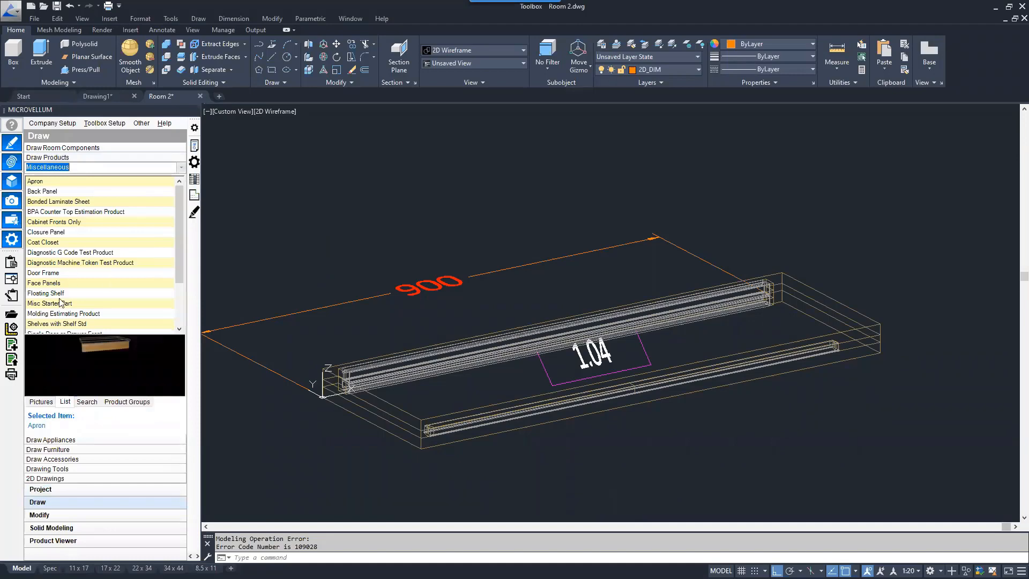
right_click(54, 294)
click(91, 352)
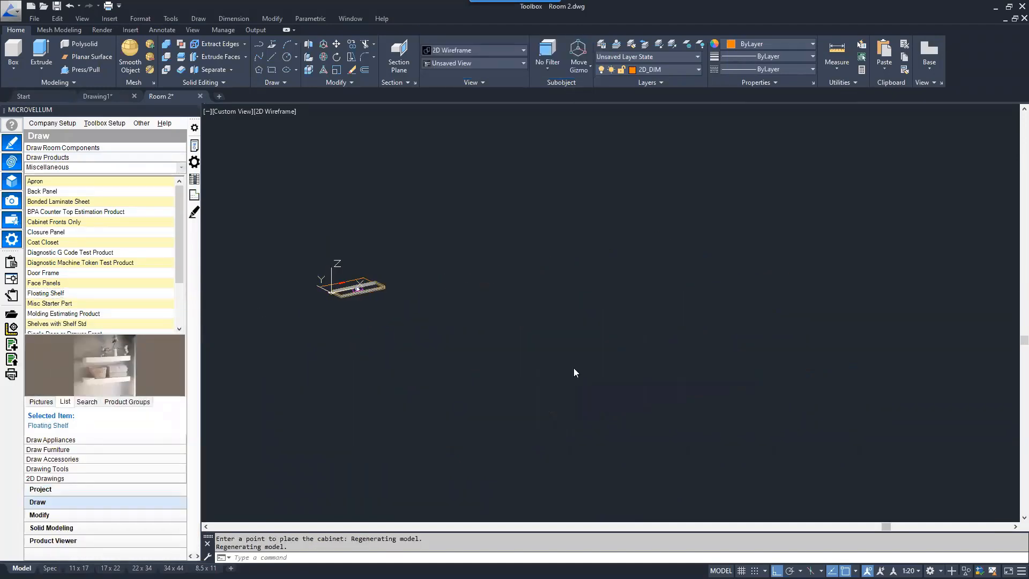
click(575, 371)
click(744, 480)
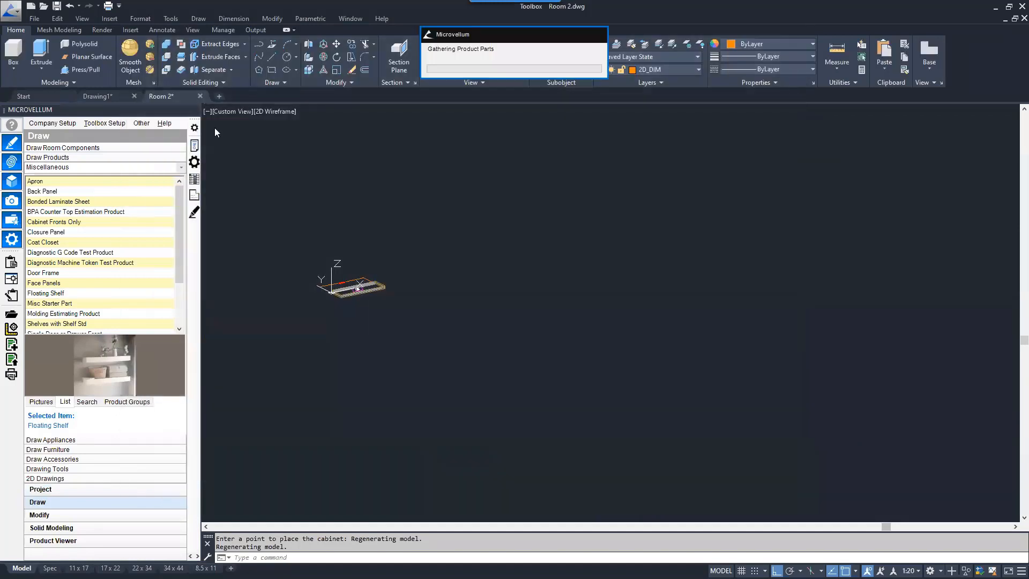
click(602, 320)
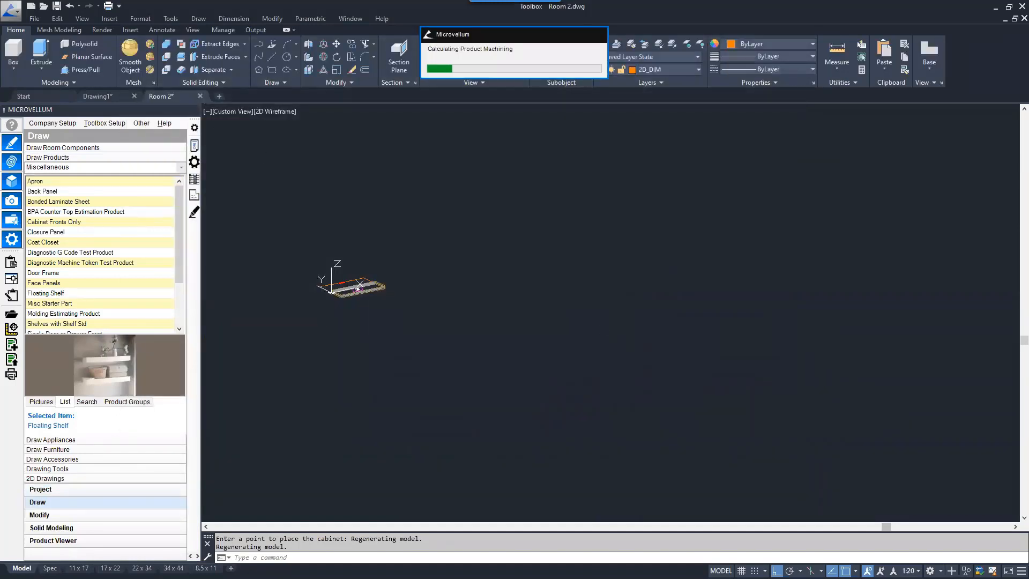
Step: Examine the placed floating shelf up close and compare it with the custom shelf built from the starter part
scroll(623, 257, up, 2)
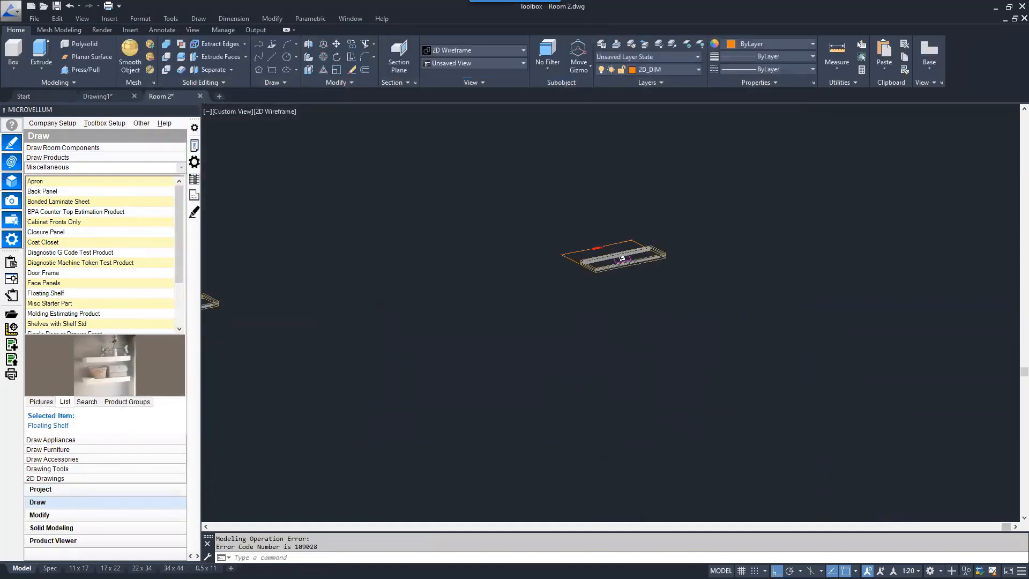
scroll(660, 260, up, 4)
scroll(721, 228, down, 2)
middle_drag(721, 228, 731, 233)
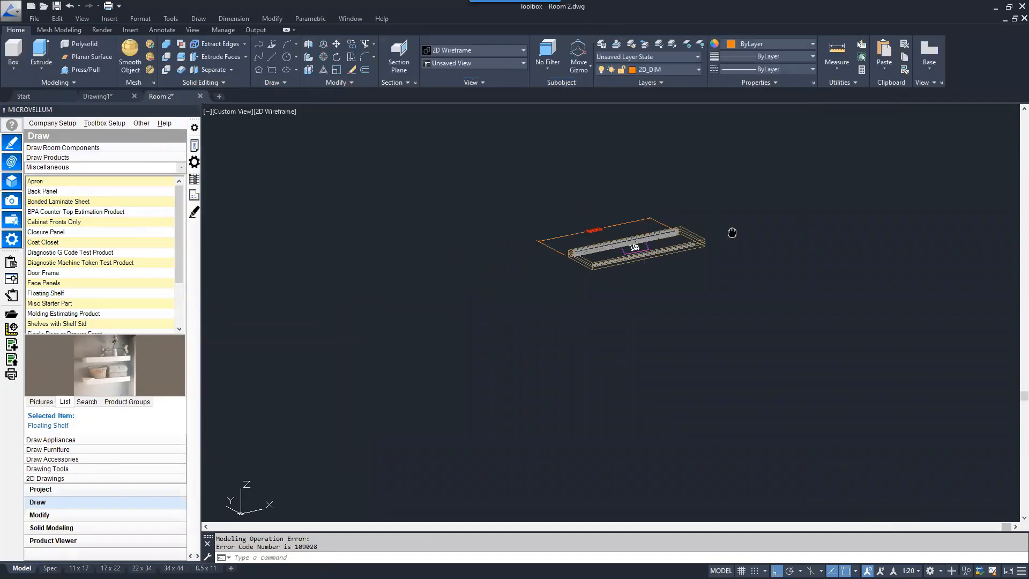
scroll(732, 233, down, 3)
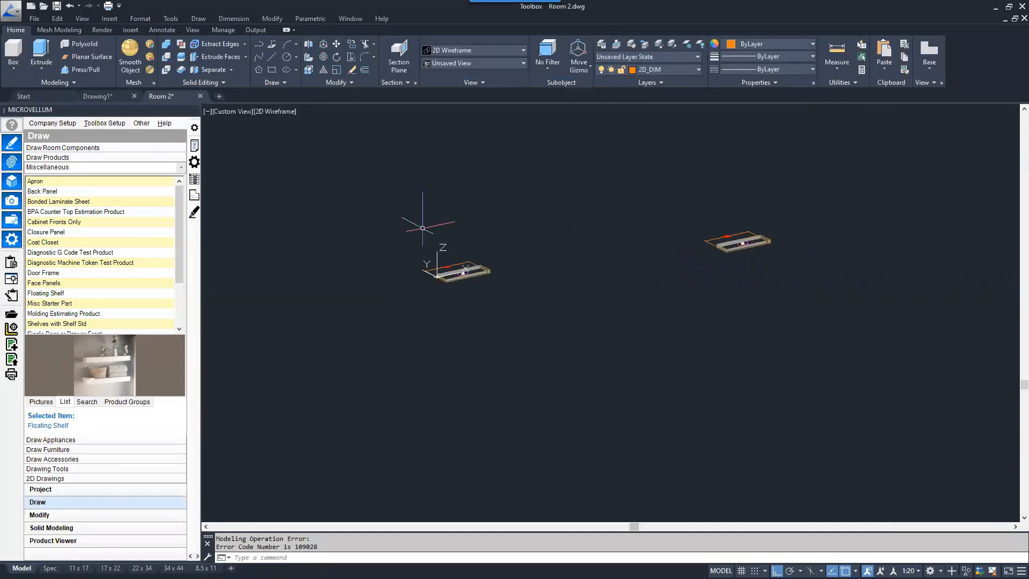
scroll(743, 238, up, 6)
drag(772, 242, 741, 249)
middle_drag(741, 249, 570, 292)
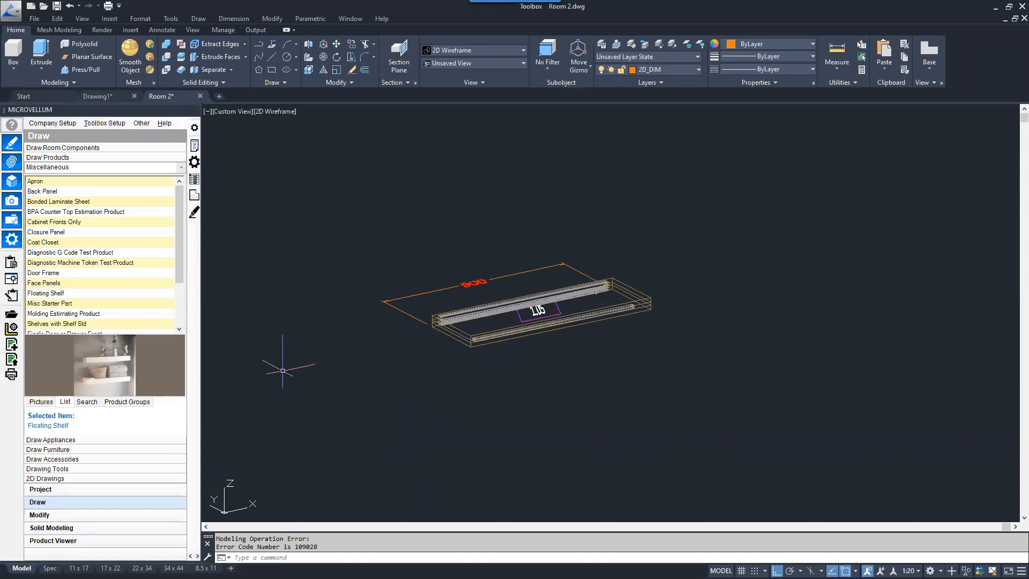
Step: Start a work order and select the placed floating shelf as the product to include
click(11, 277)
click(485, 306)
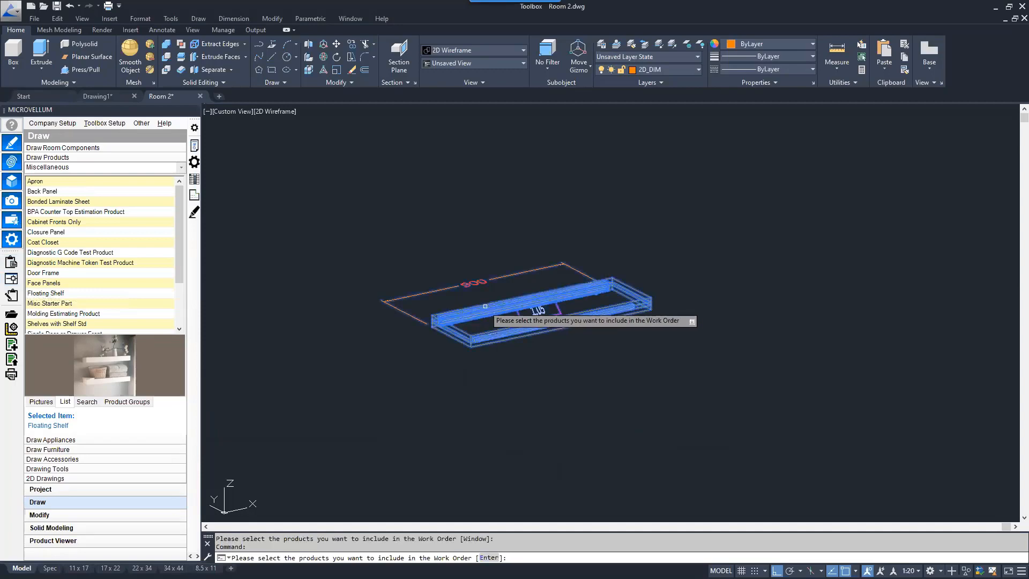